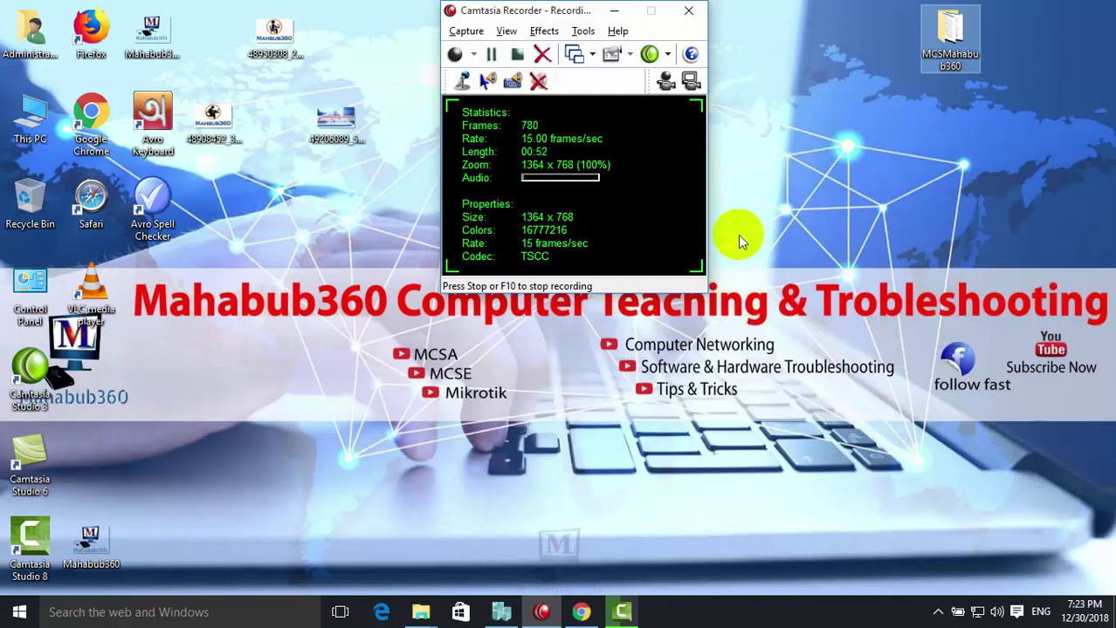
# Connect to the DC virtual machine from Hyper-V Manager and switch the connection to Full Screen Mode
pyautogui.click(499, 613)
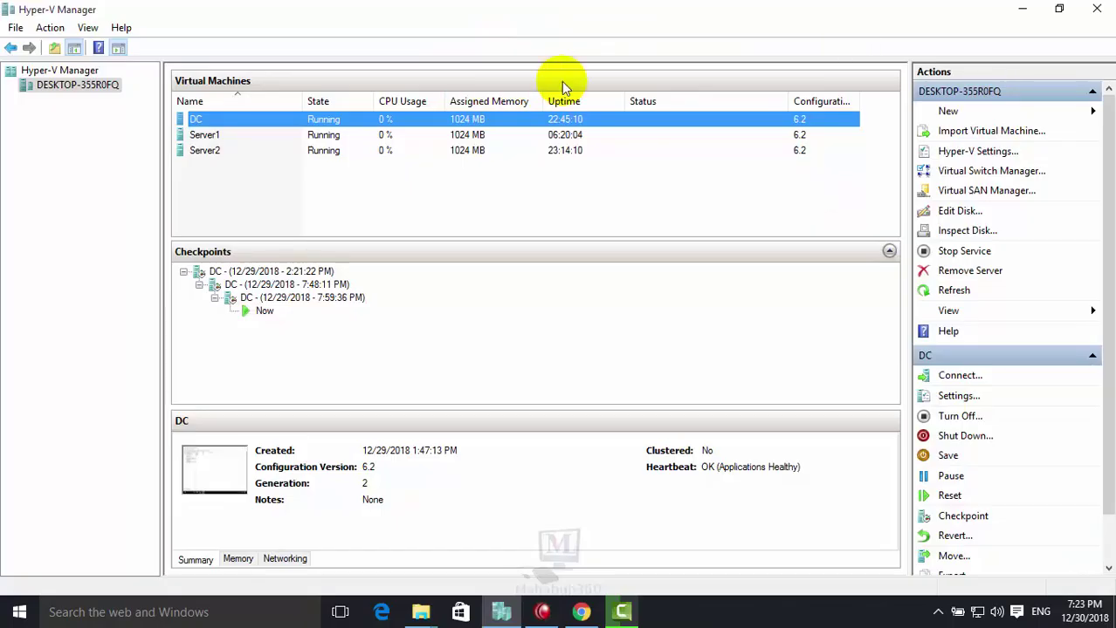
pyautogui.rightClick(193, 121)
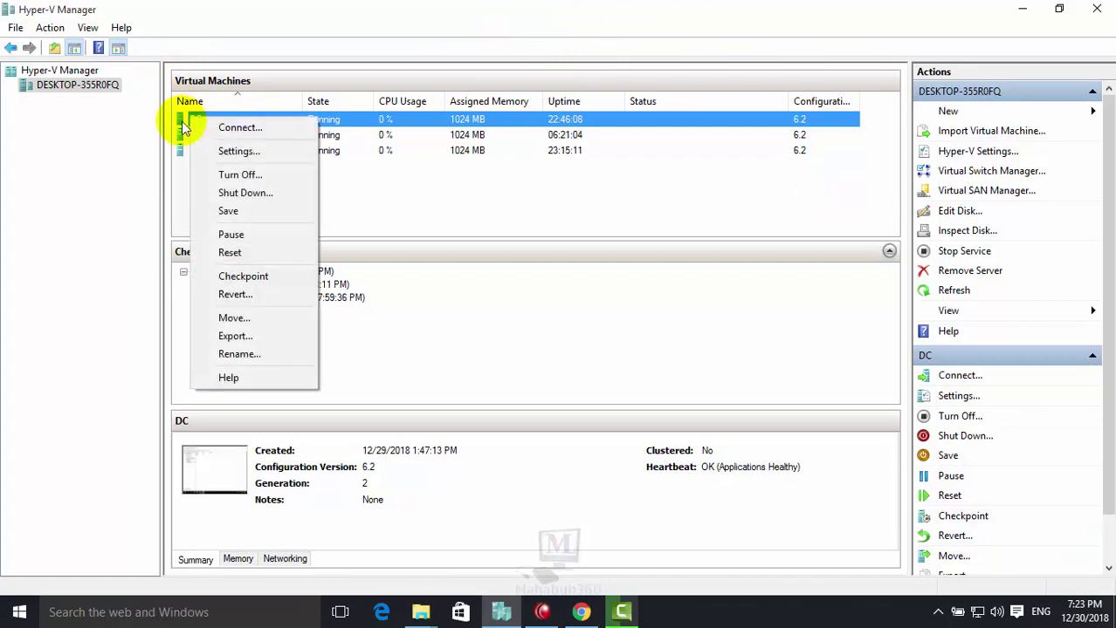
pyautogui.click(239, 128)
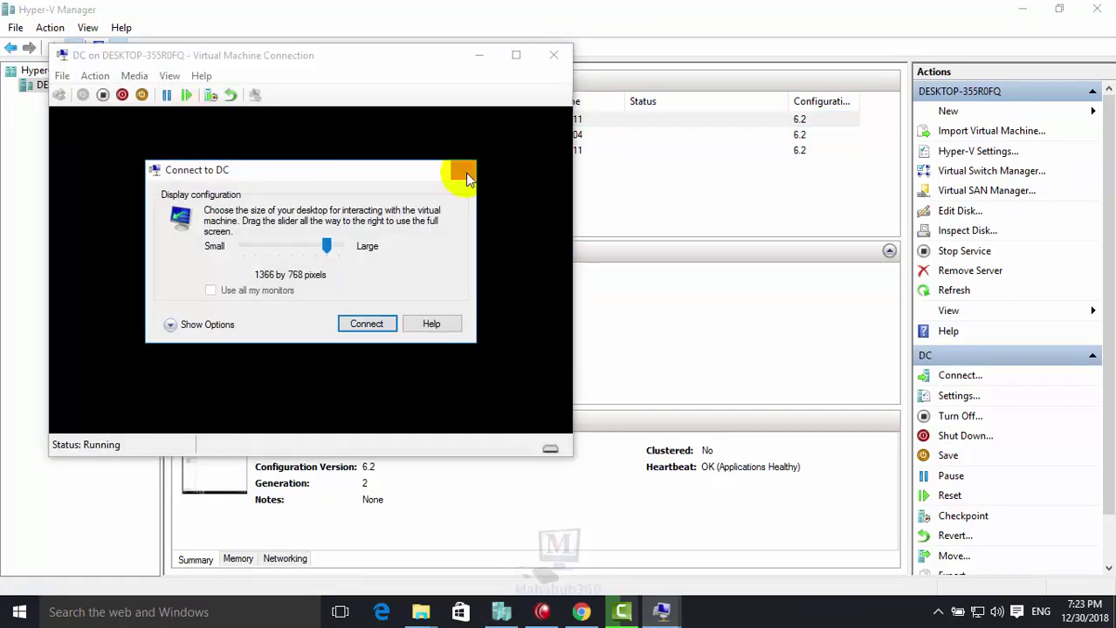
pyautogui.click(464, 169)
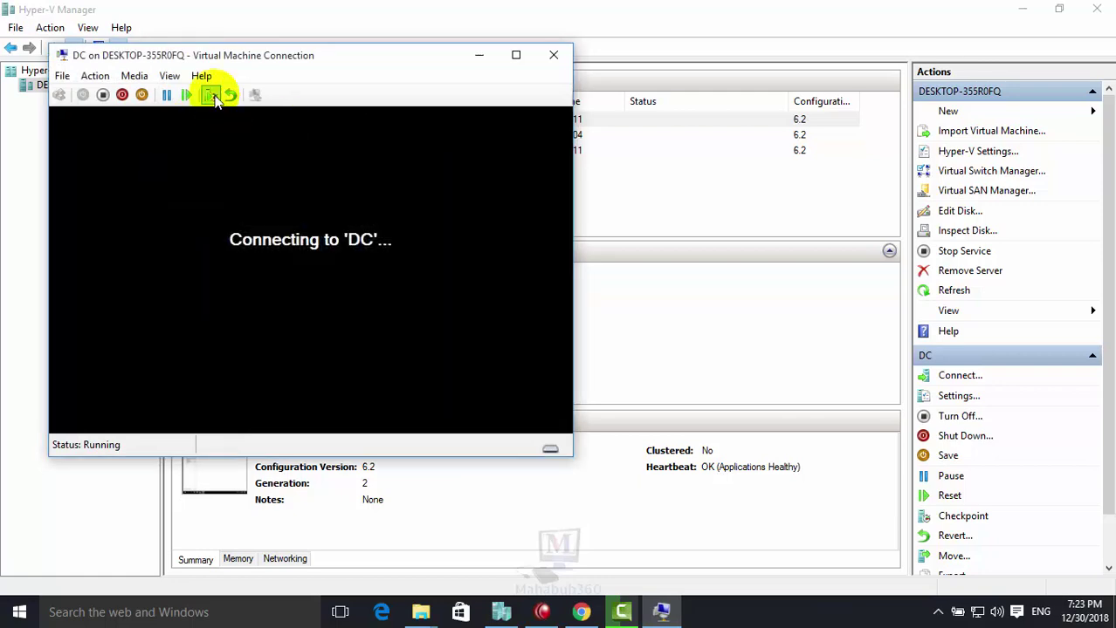
pyautogui.click(170, 76)
pyautogui.click(223, 76)
pyautogui.click(241, 96)
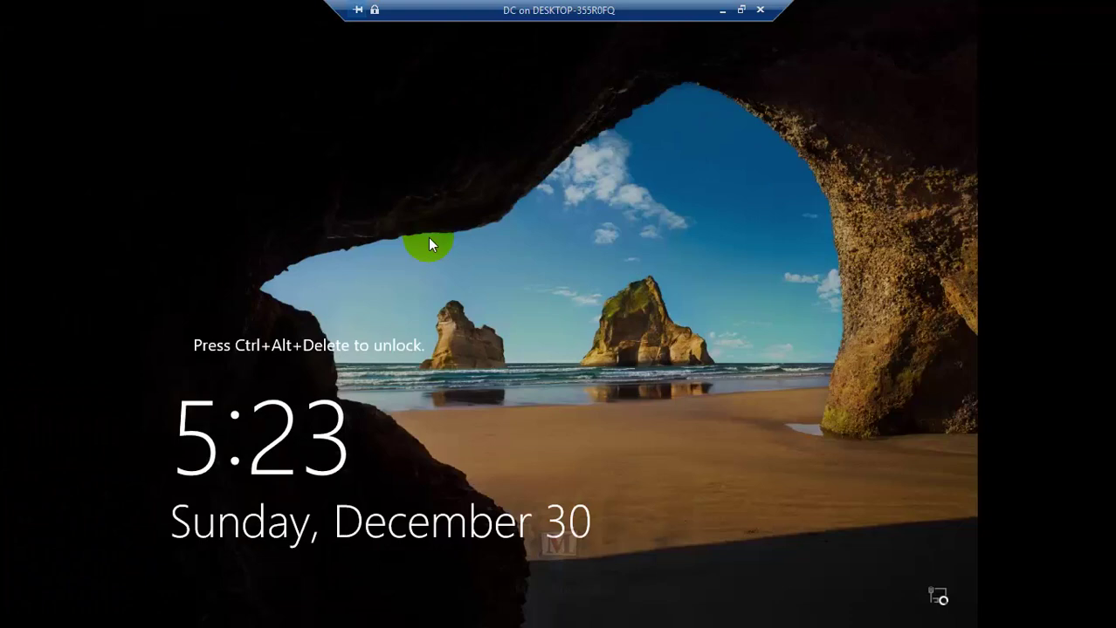
# Sign in to the DC with Ctrl+Alt+End and the domain Administrator password
pyautogui.hotkey('ctrl', 'alt', 'End')
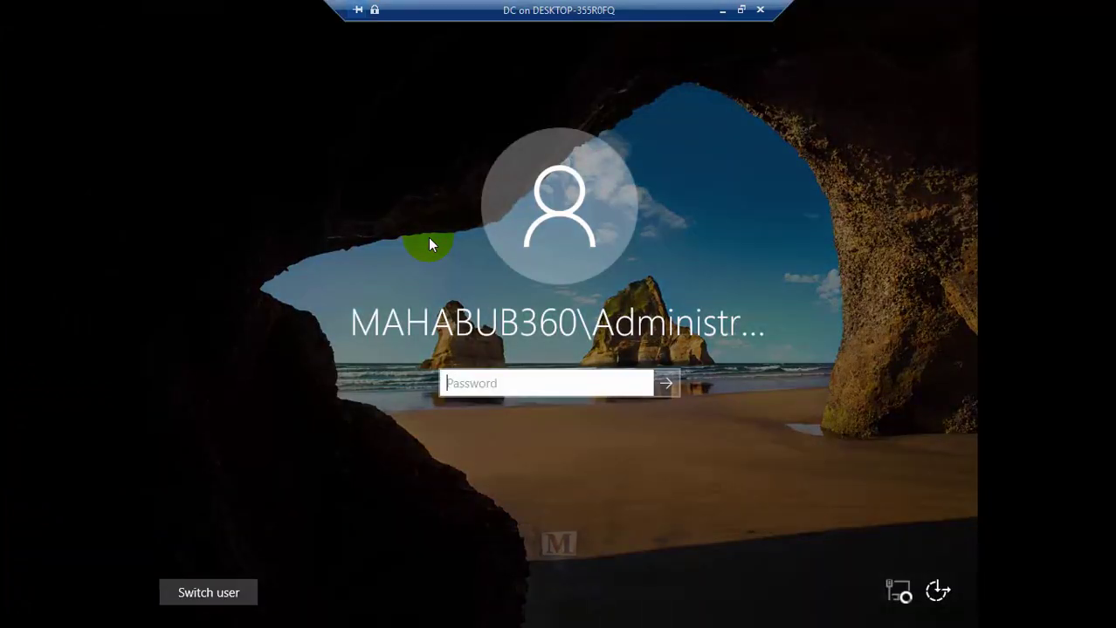
pyautogui.write('•••••••')
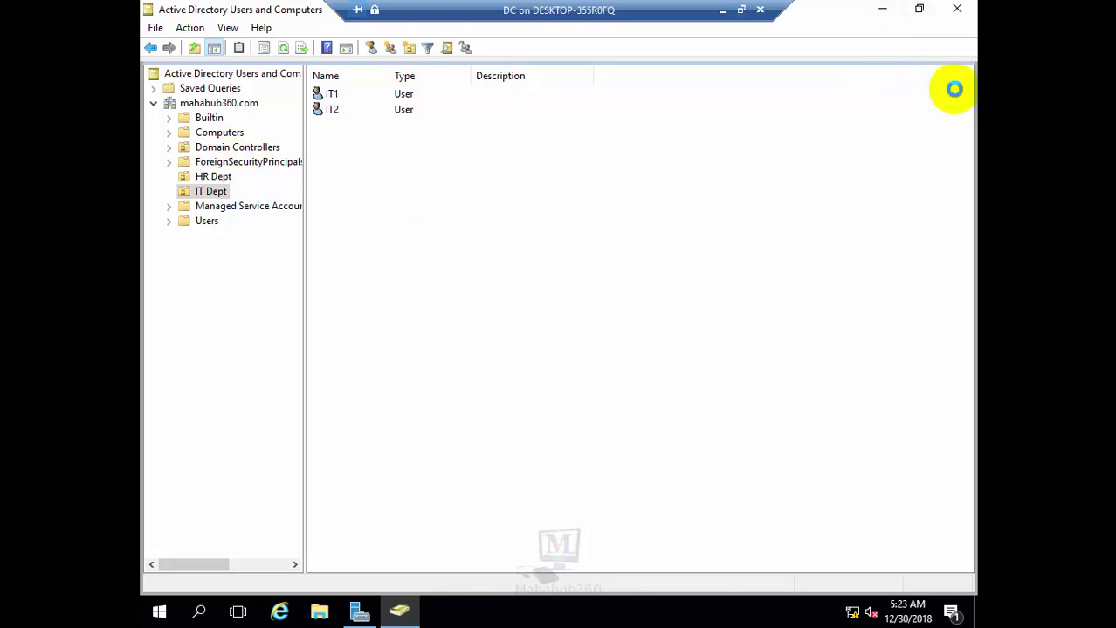
# Close Active Directory Users and Computers and reopen it from Server Manager's Tools menu
pyautogui.click(957, 8)
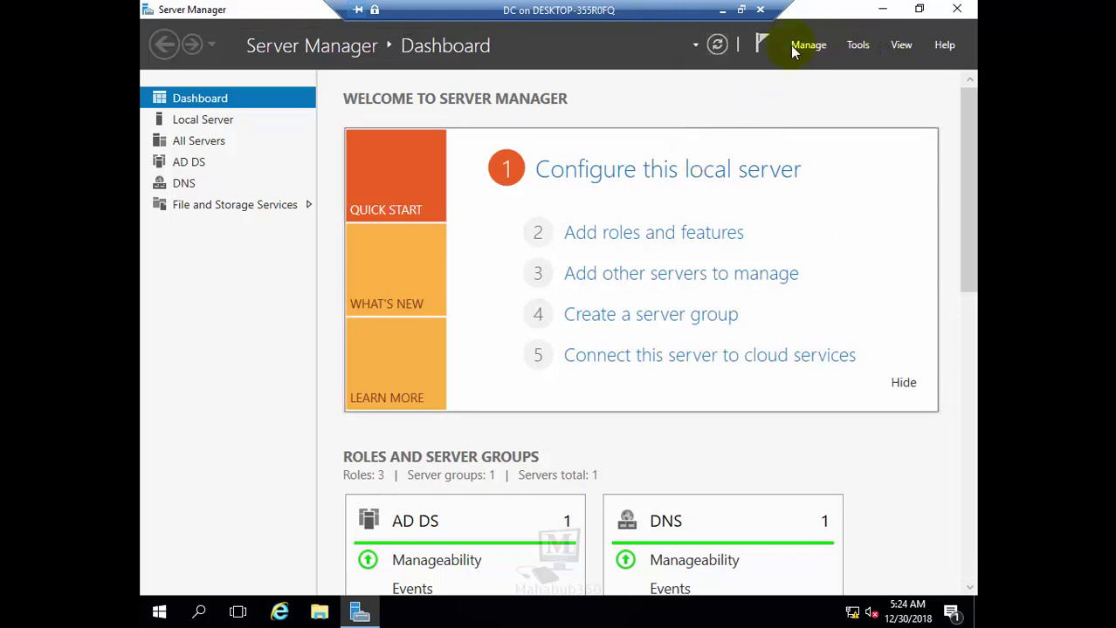
pyautogui.click(848, 47)
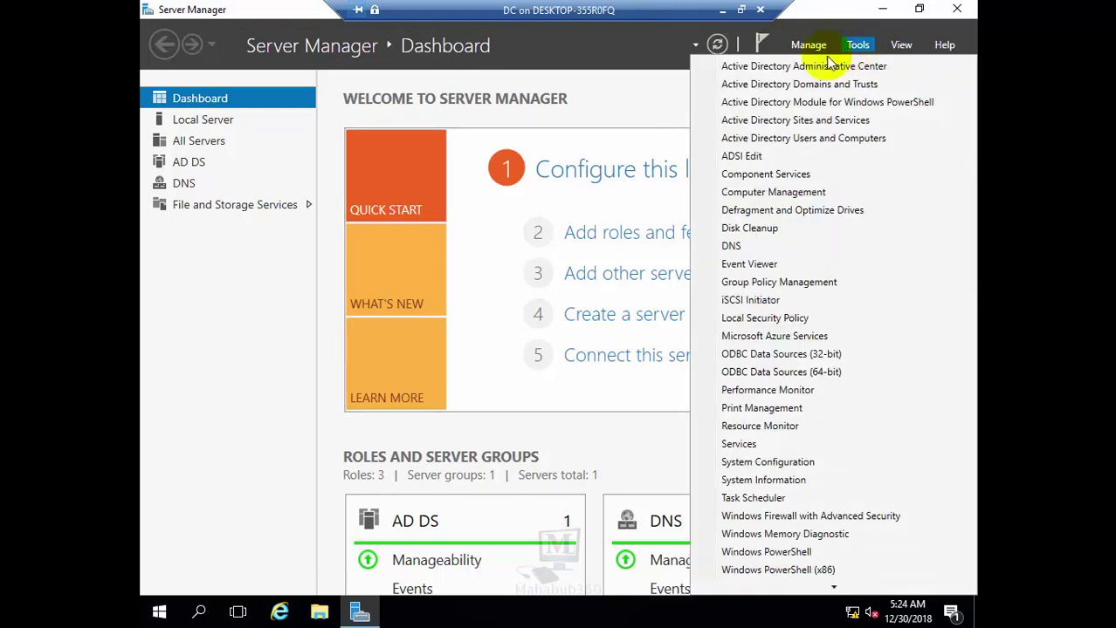
pyautogui.click(808, 140)
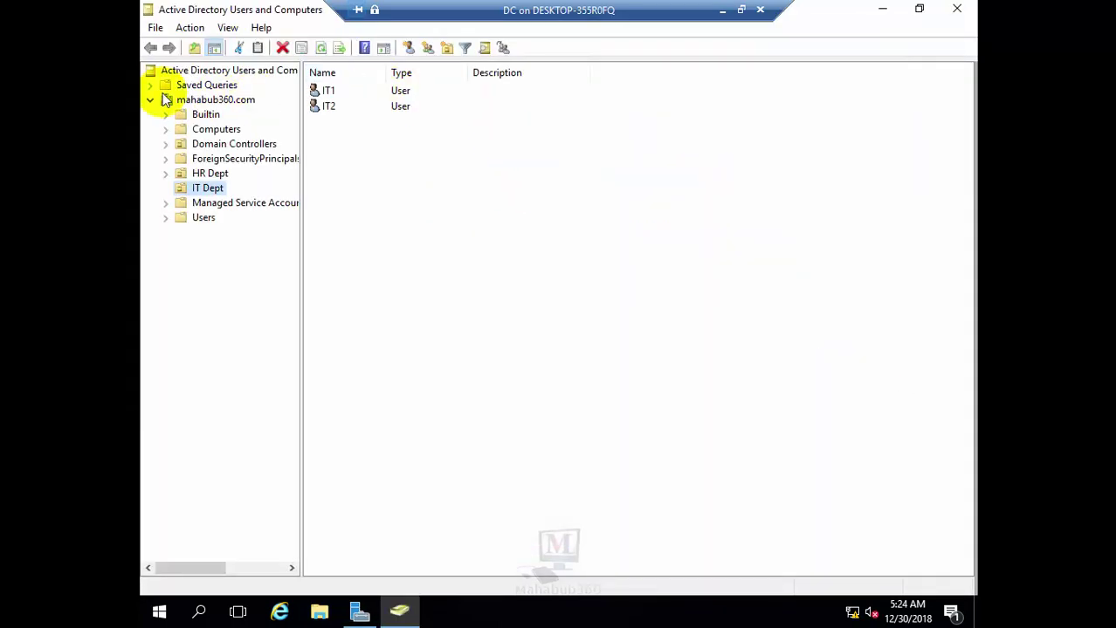
# Browse the mahabub360.com users in IT Dept and HR Dept, ending back on IT Dept
pyautogui.click(203, 99)
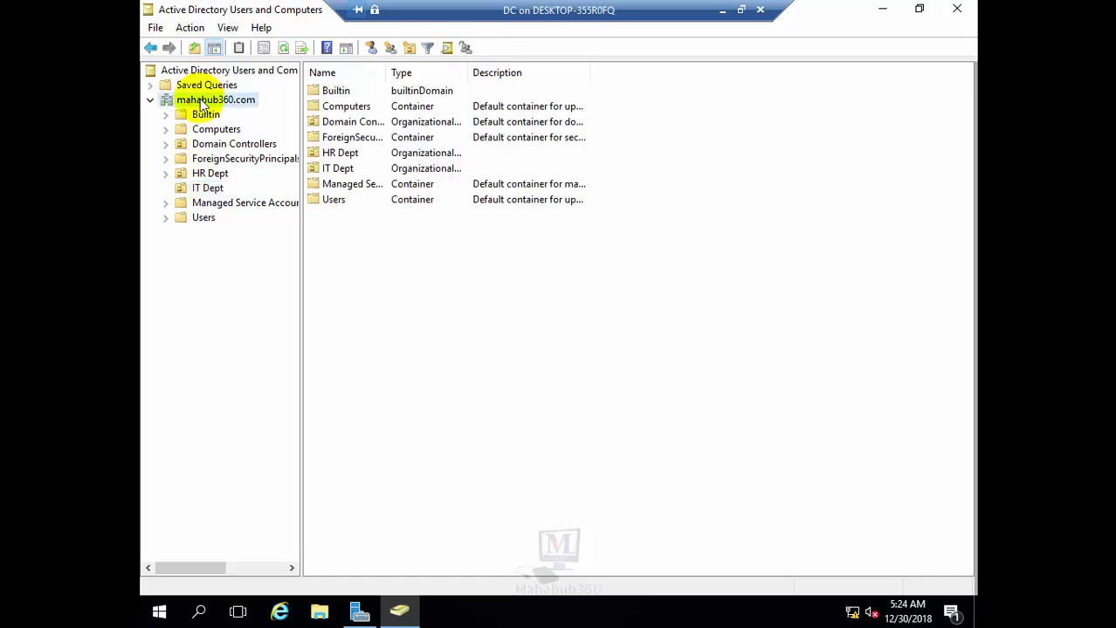
pyautogui.click(208, 188)
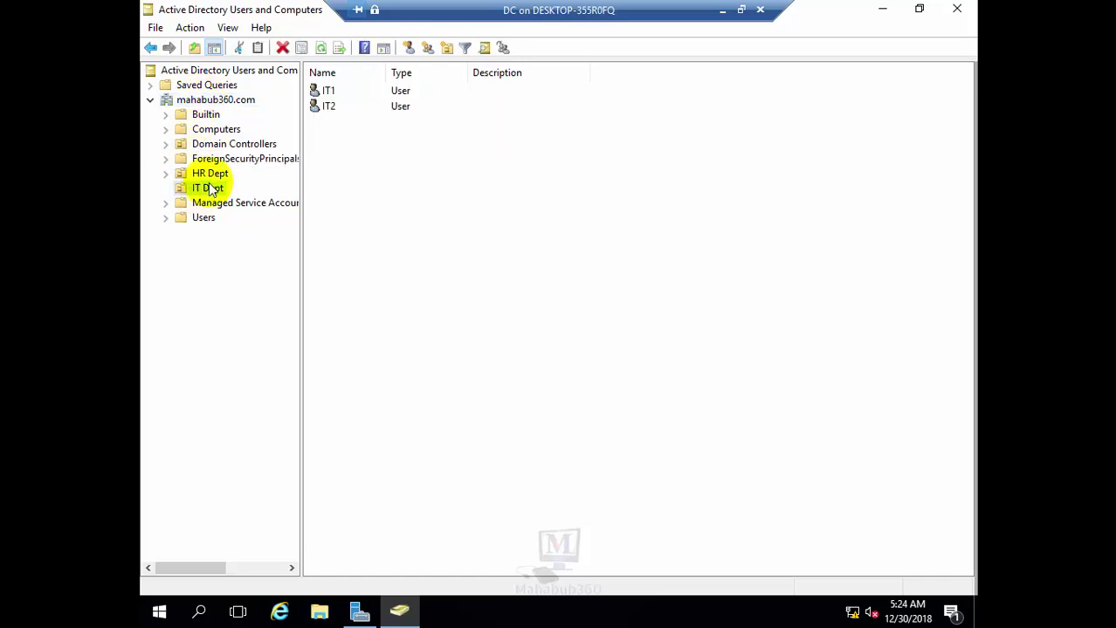
pyautogui.click(199, 175)
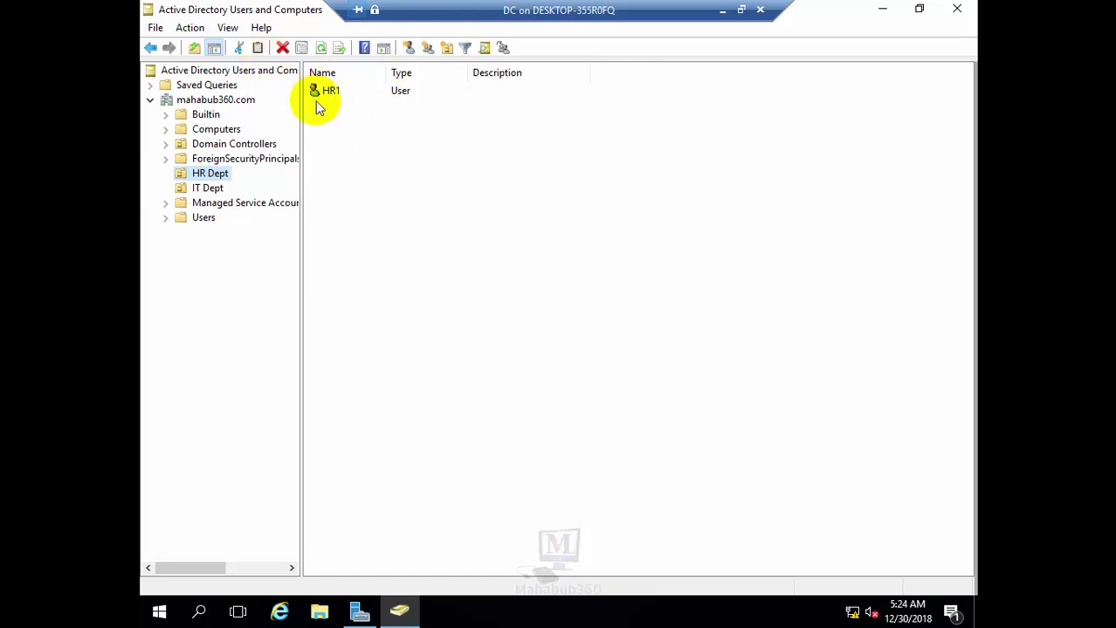
pyautogui.click(202, 186)
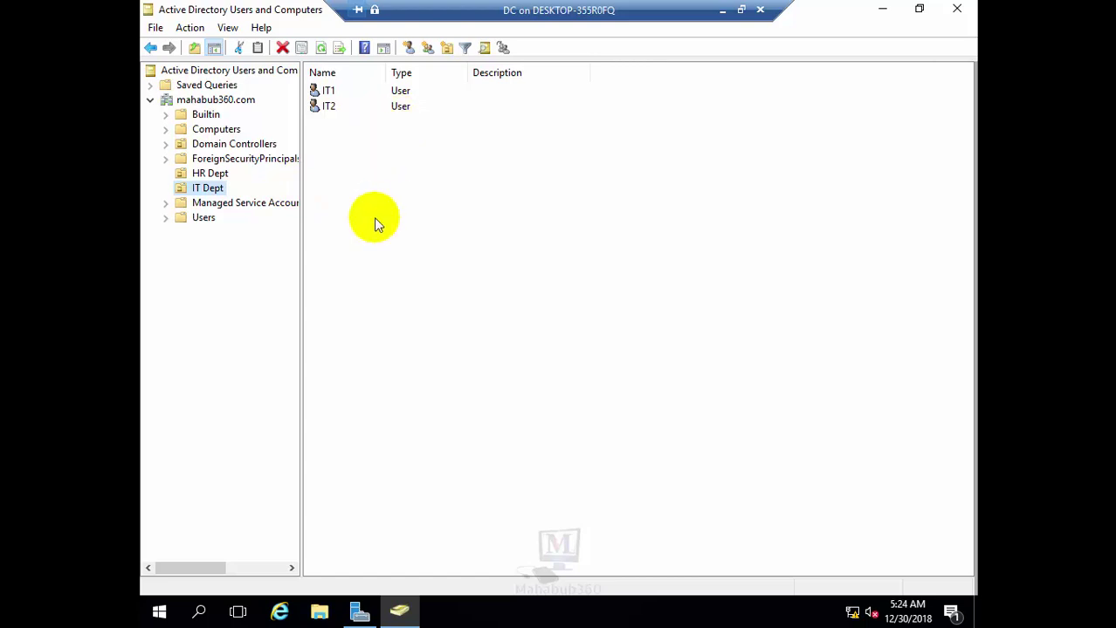
# Dismiss the IT Dept New menu without creating anything and minimize the DC session
pyautogui.rightClick(332, 139)
pyautogui.moveTo(399, 206)
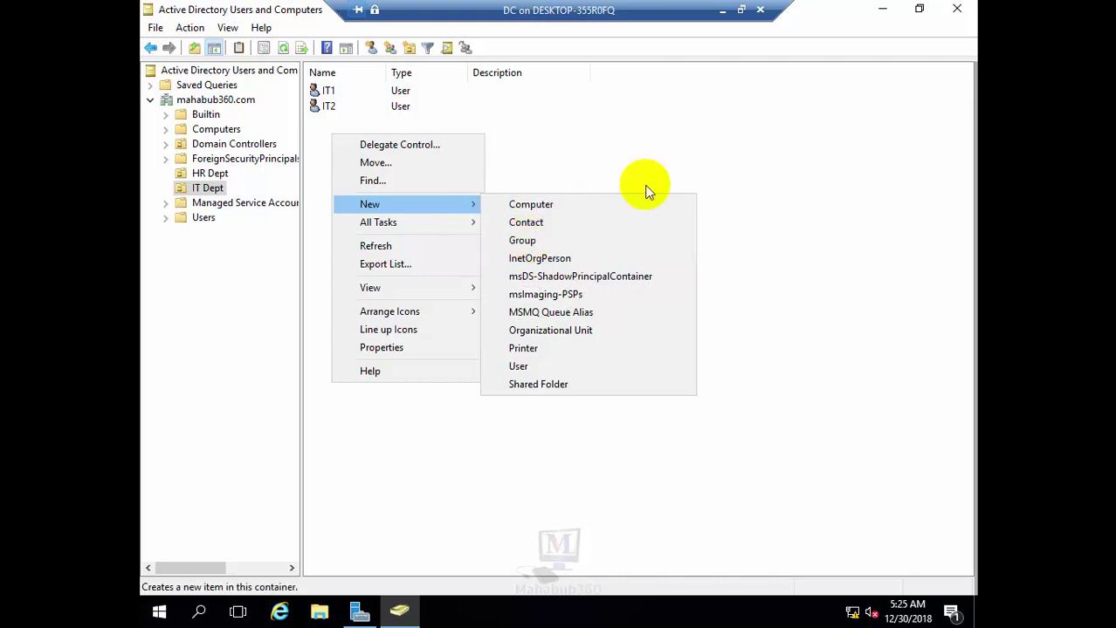
pyautogui.click(553, 175)
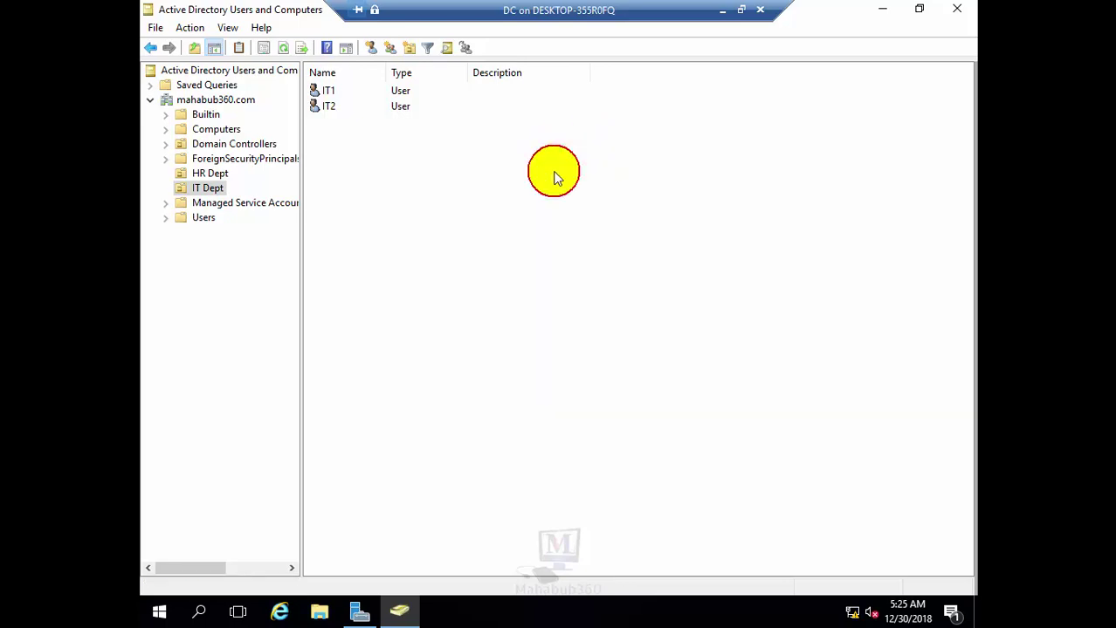
pyautogui.click(723, 11)
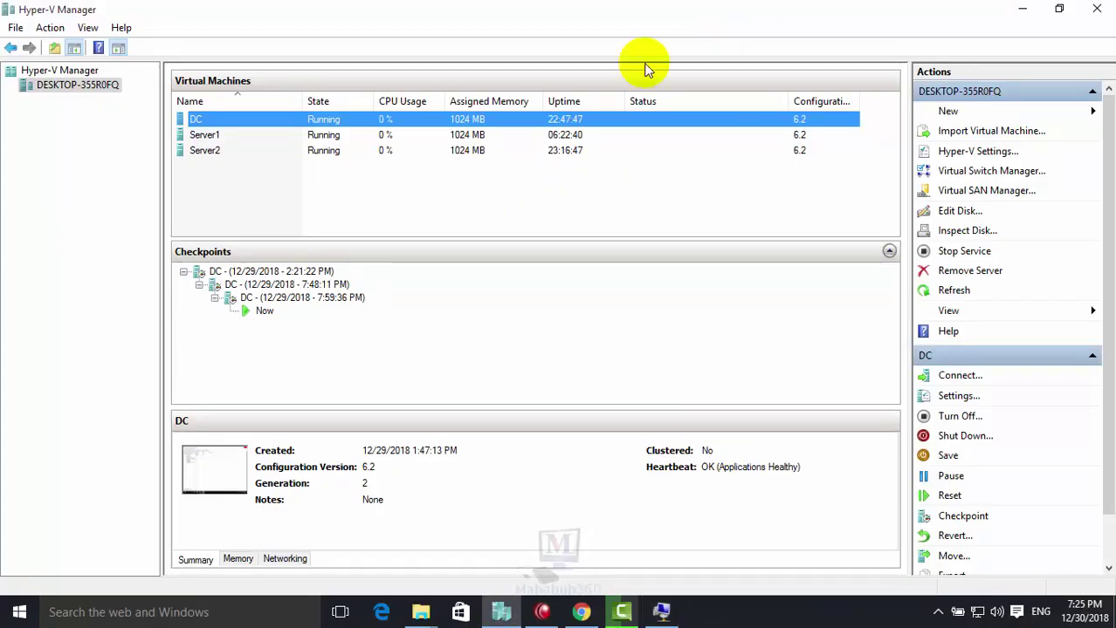
# Reconnect to DC and minimize Active Directory Users and Computers and Server Manager to show the desktop
pyautogui.rightClick(206, 139)
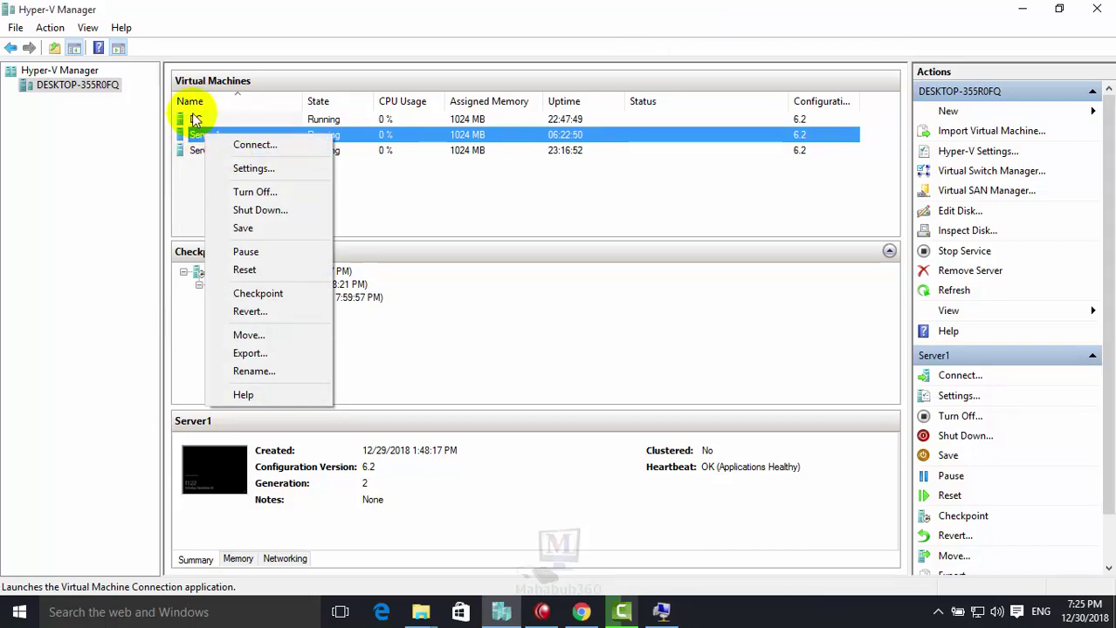
pyautogui.click(190, 119)
pyautogui.rightClick(191, 119)
pyautogui.click(249, 128)
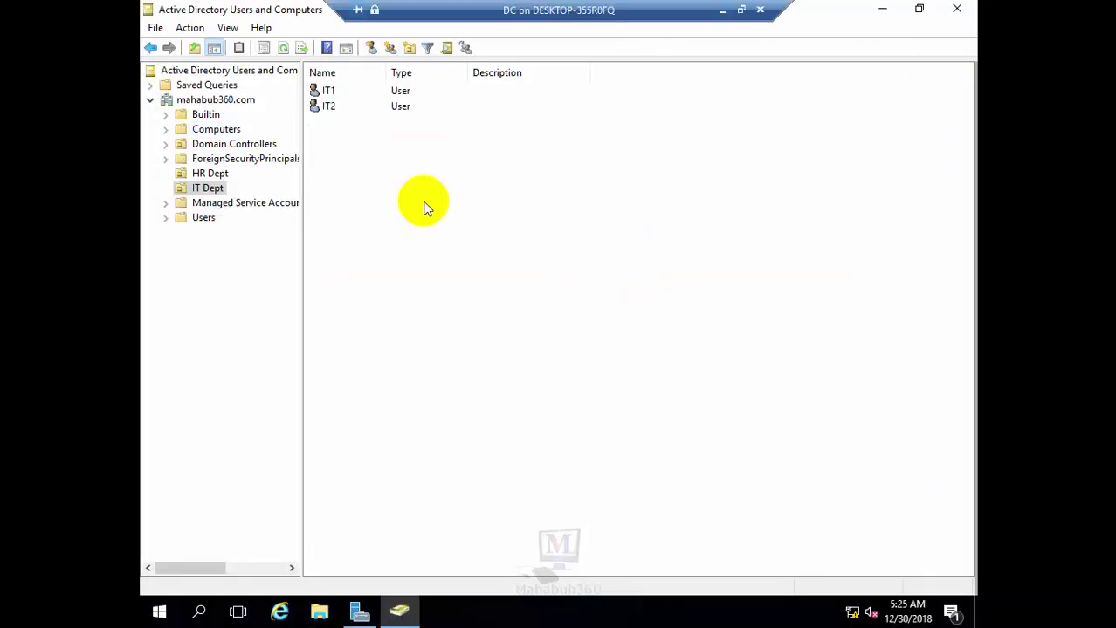
pyautogui.click(883, 9)
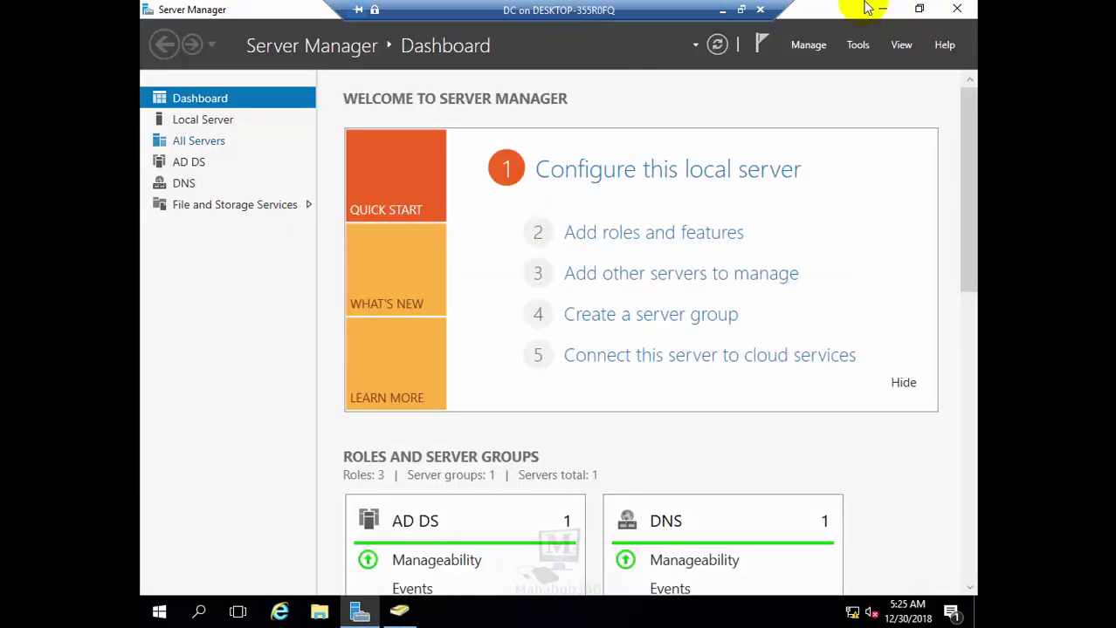
pyautogui.click(882, 9)
pyautogui.click(635, 129)
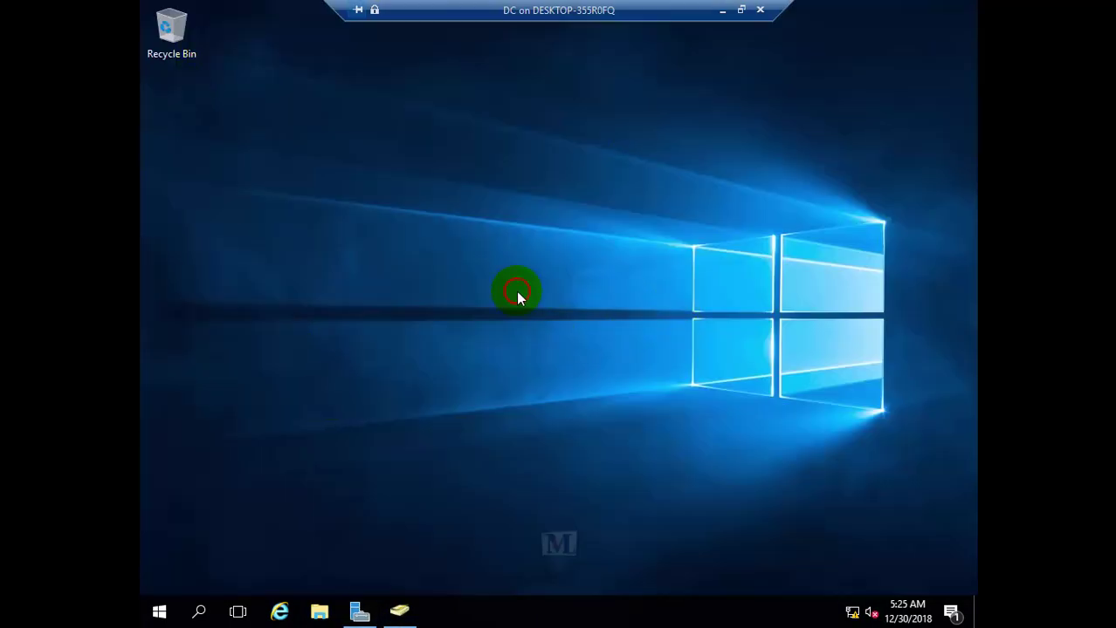
# Open File Explorer and browse to This PC > Local Disk (C:)
pyautogui.press('super+e')
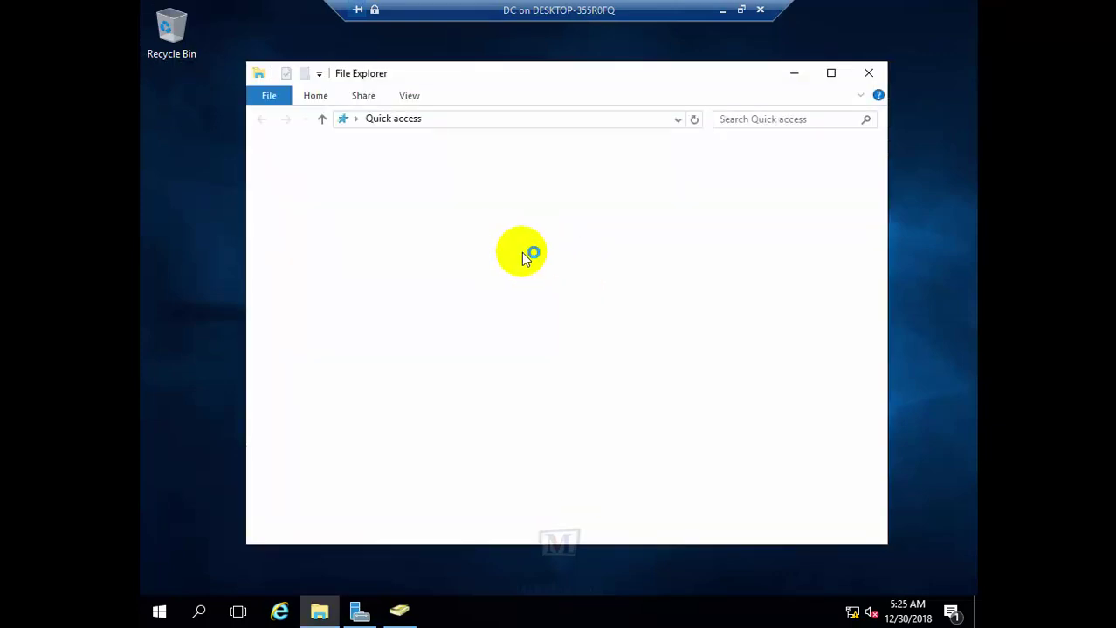
pyautogui.press('super+e')
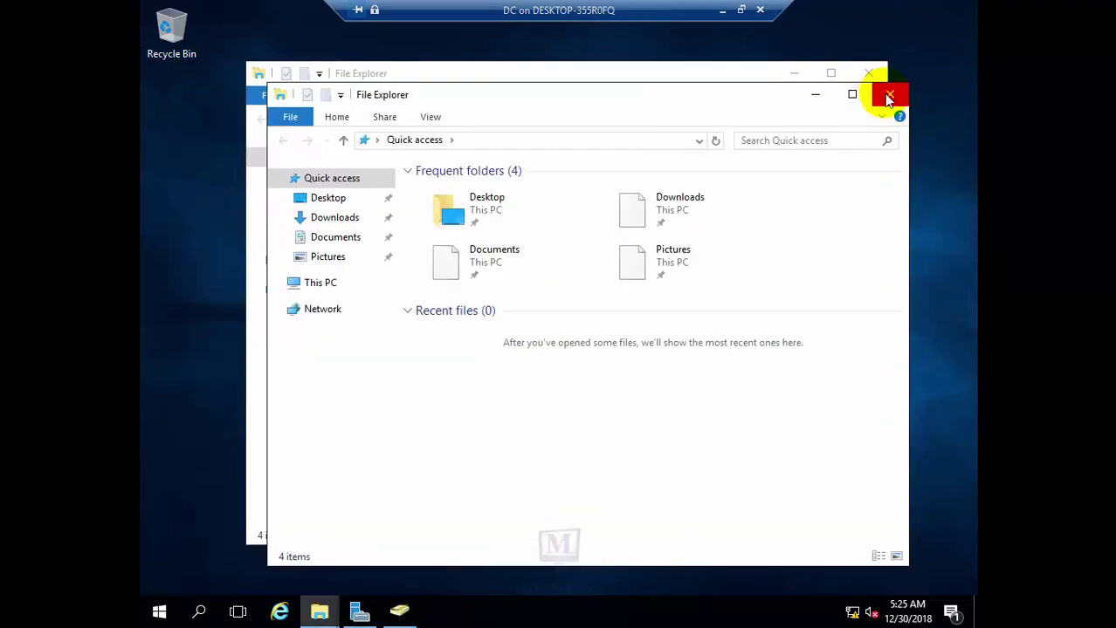
pyautogui.click(890, 94)
pyautogui.click(291, 262)
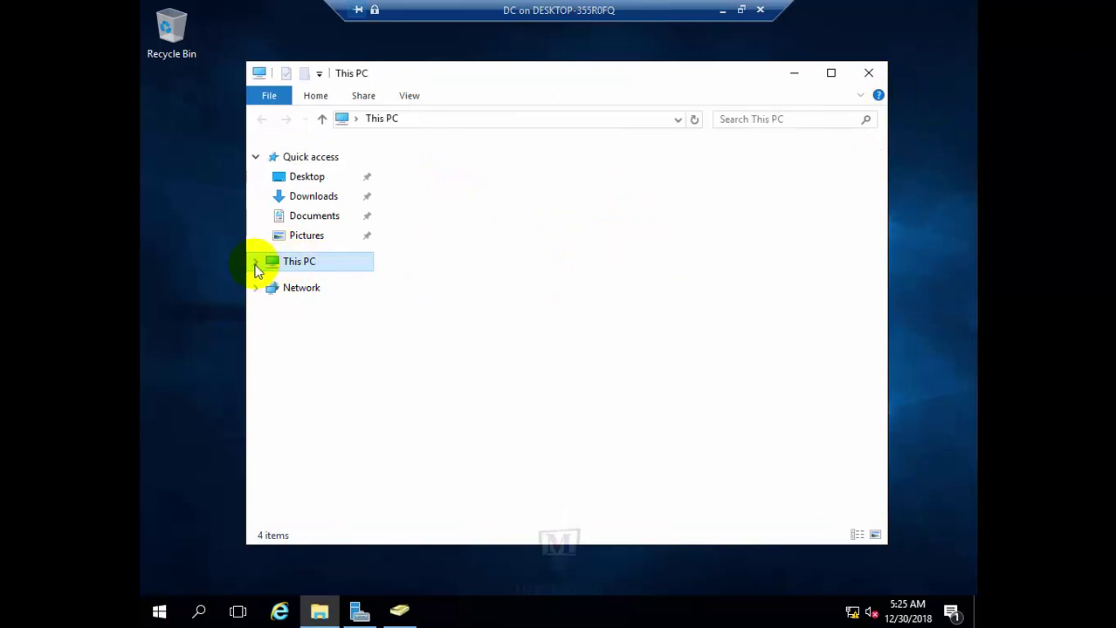
pyautogui.click(258, 264)
pyautogui.click(320, 400)
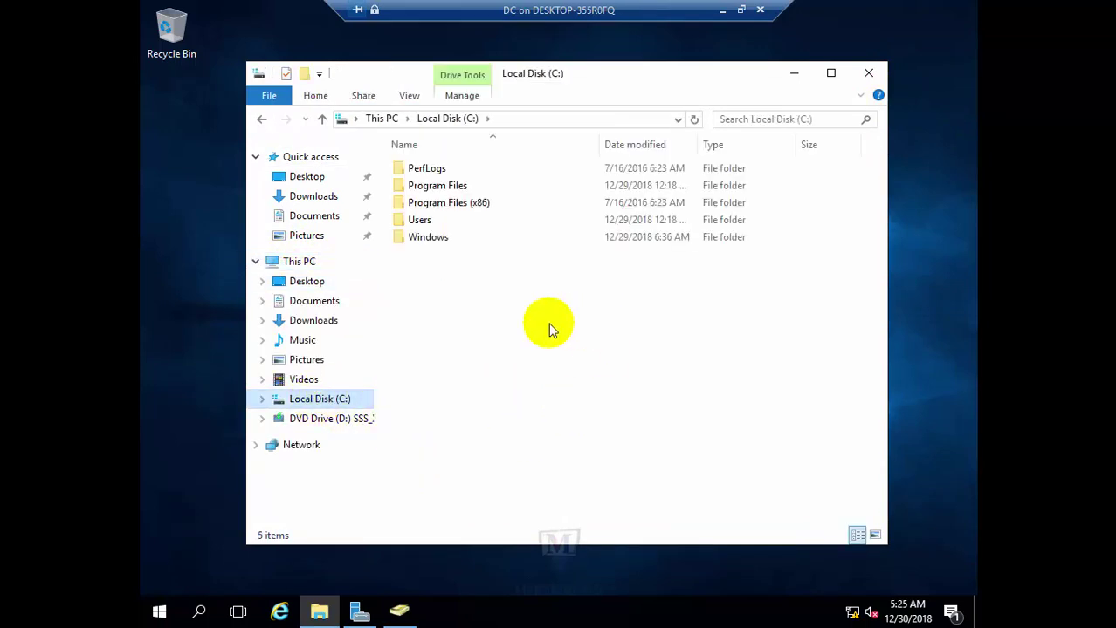
# Create a new folder named ITShare on drive C: and select it
pyautogui.rightClick(496, 320)
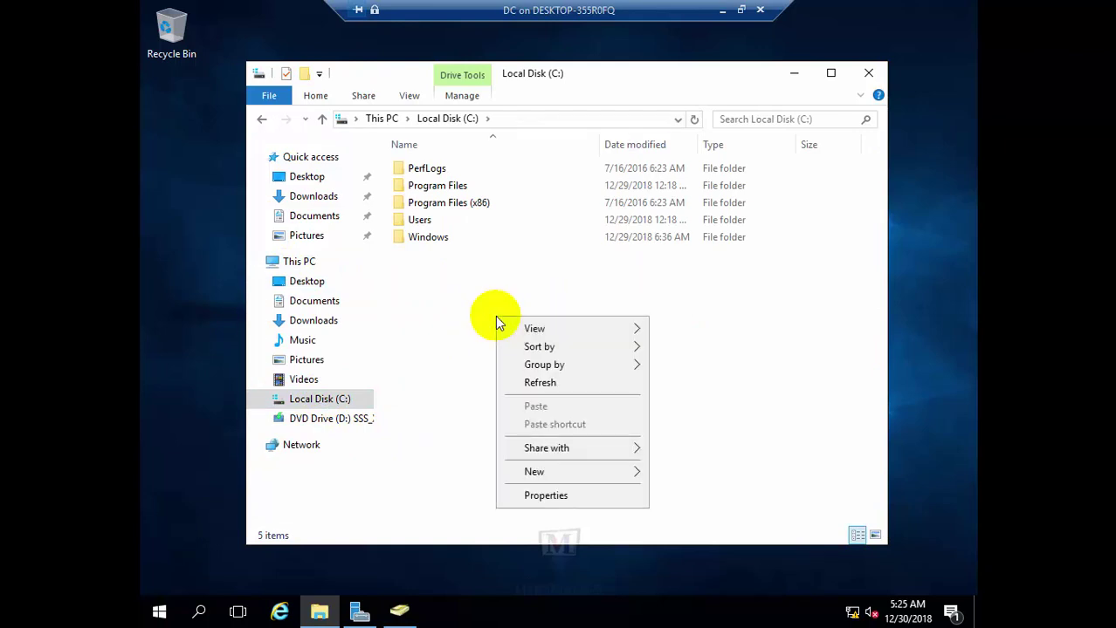
pyautogui.moveTo(575, 471)
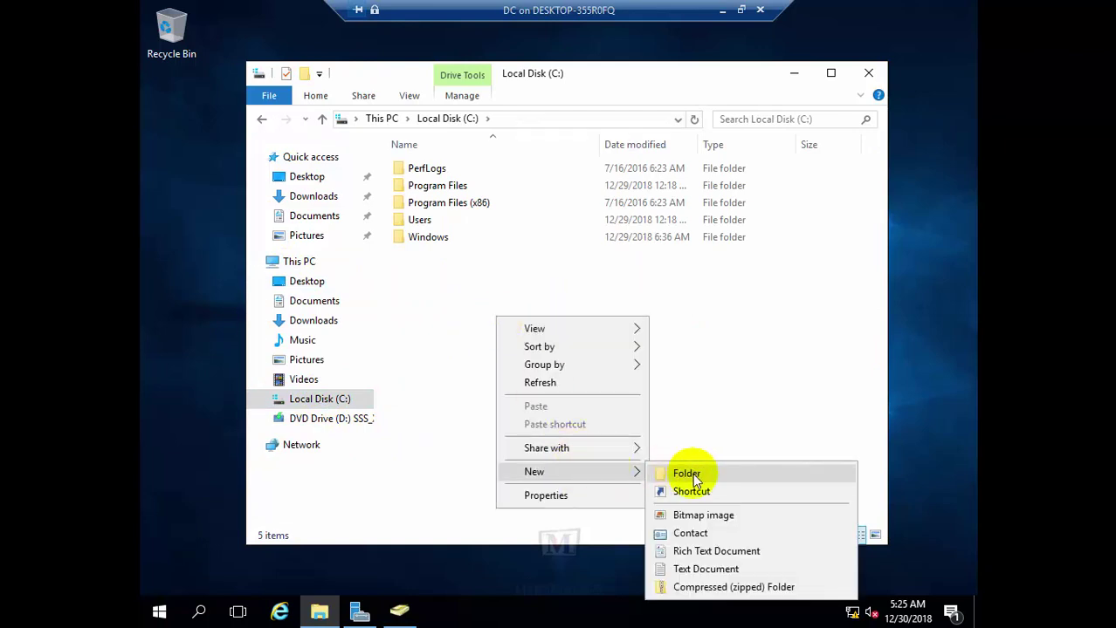
pyautogui.click(694, 476)
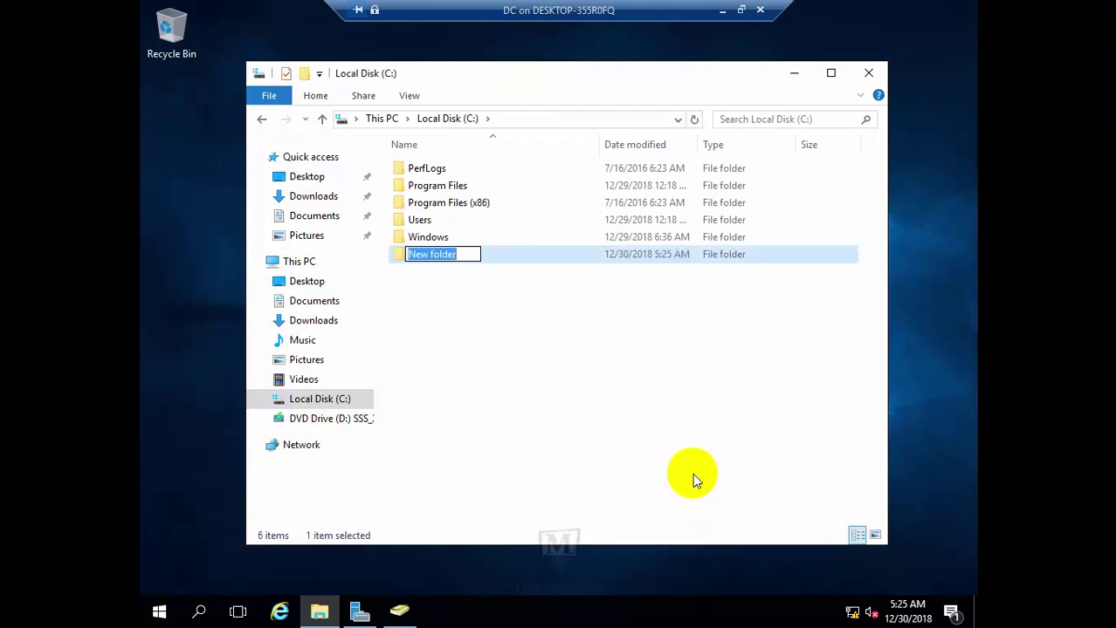
pyautogui.write('ITShear')
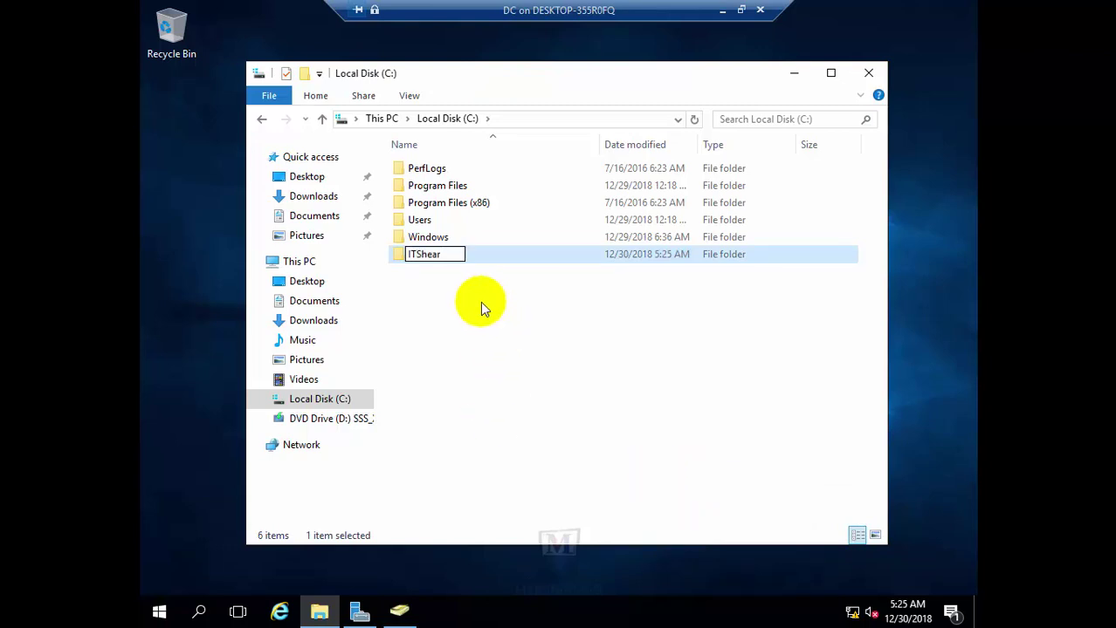
pyautogui.press('BackSpace')
pyautogui.press('BackSpace')
pyautogui.press('BackSpace')
pyautogui.write('are')
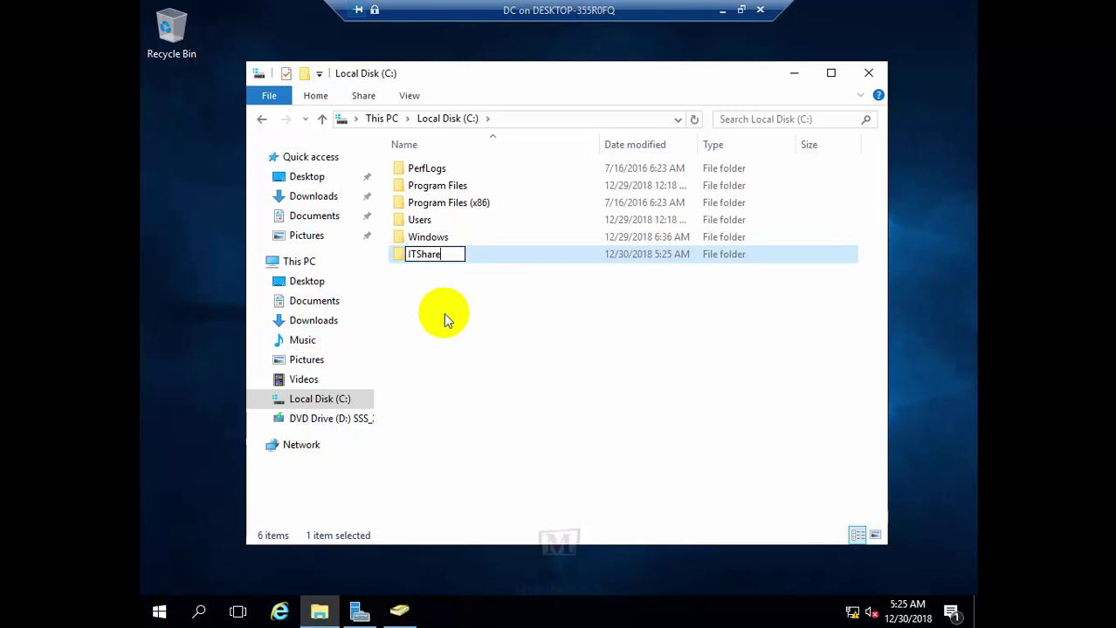
pyautogui.click(440, 301)
pyautogui.click(413, 258)
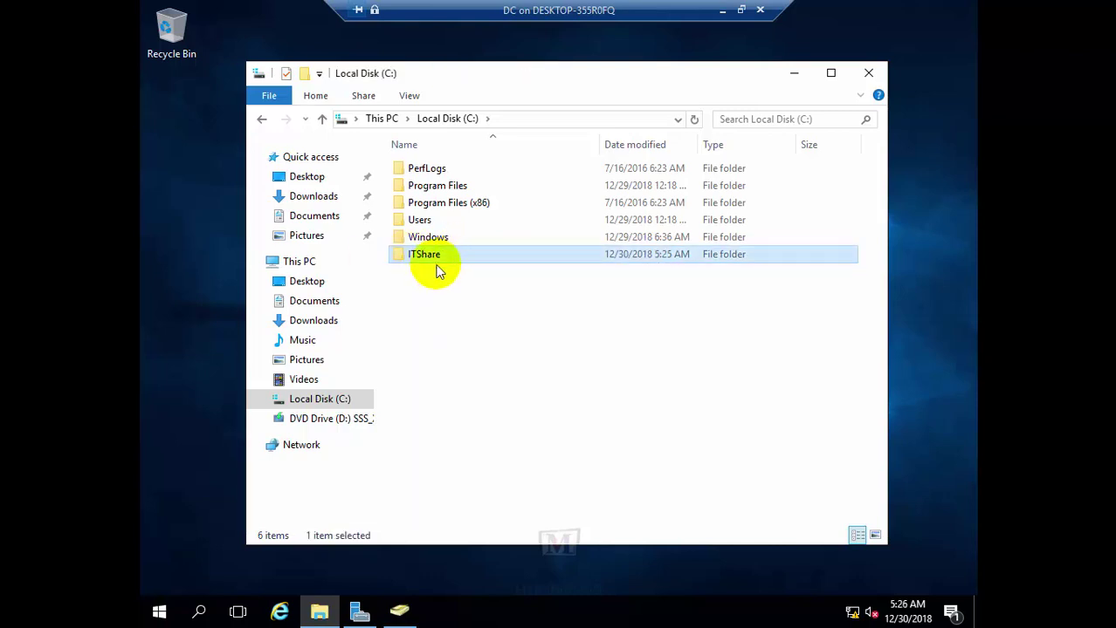
# Open the ITShare folder's Properties on the Sharing tab and maximize the Explorer window
pyautogui.doubleClick(416, 256)
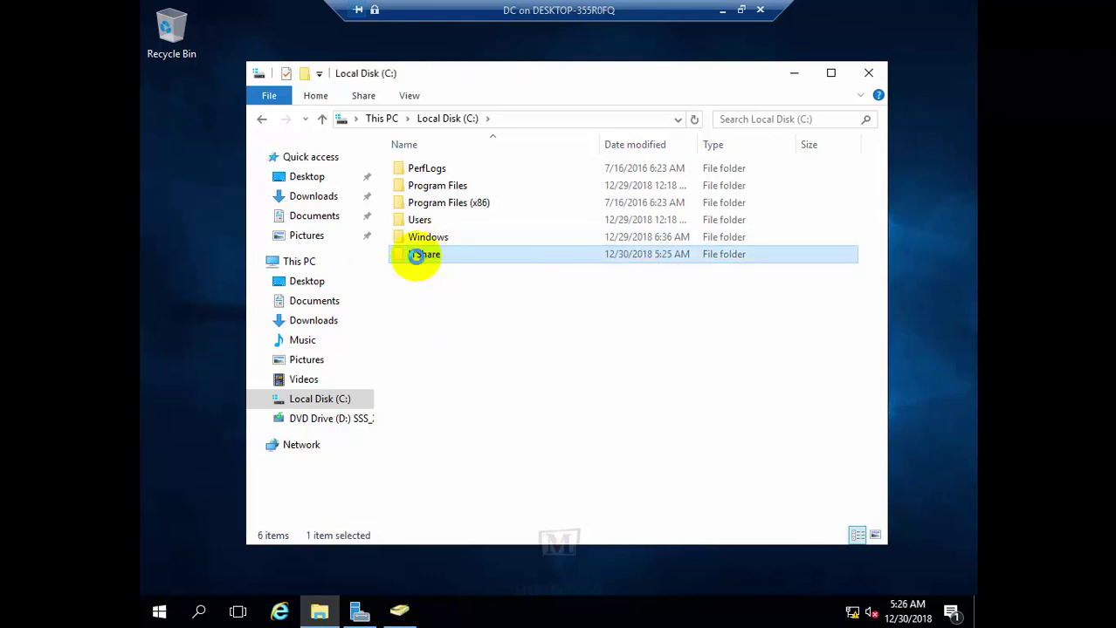
pyautogui.rightClick(417, 255)
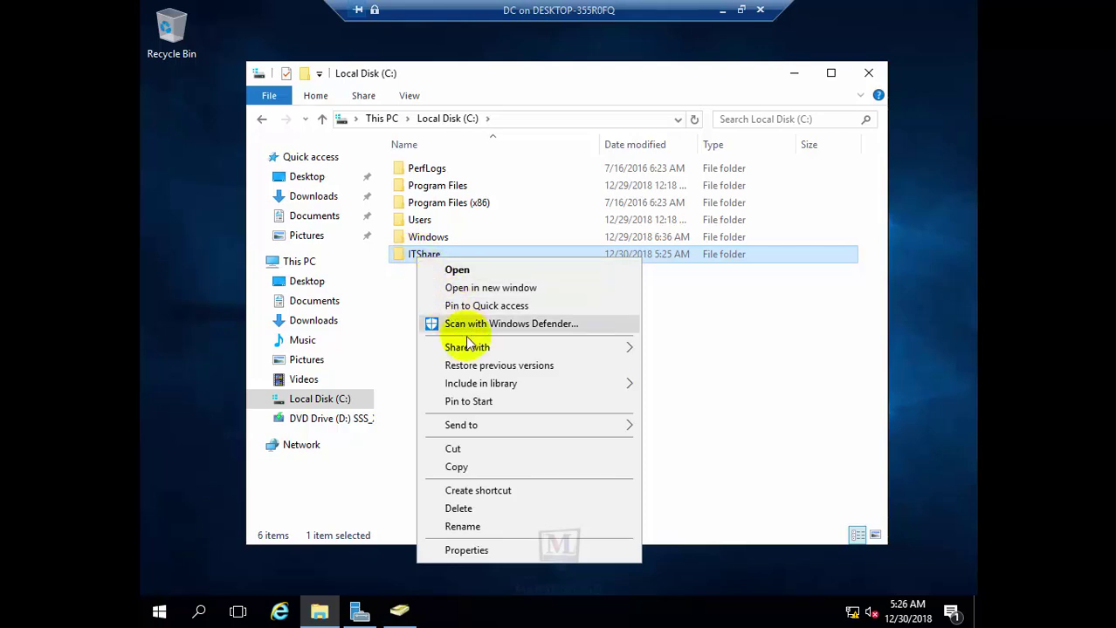
pyautogui.moveTo(476, 356)
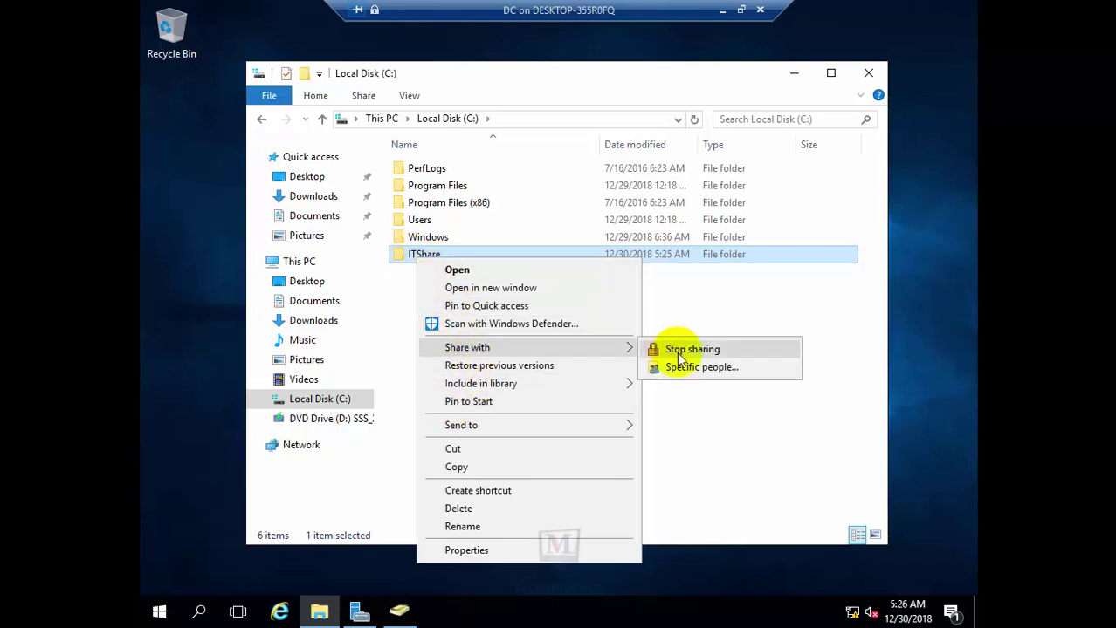
pyautogui.click(698, 294)
pyautogui.click(440, 255)
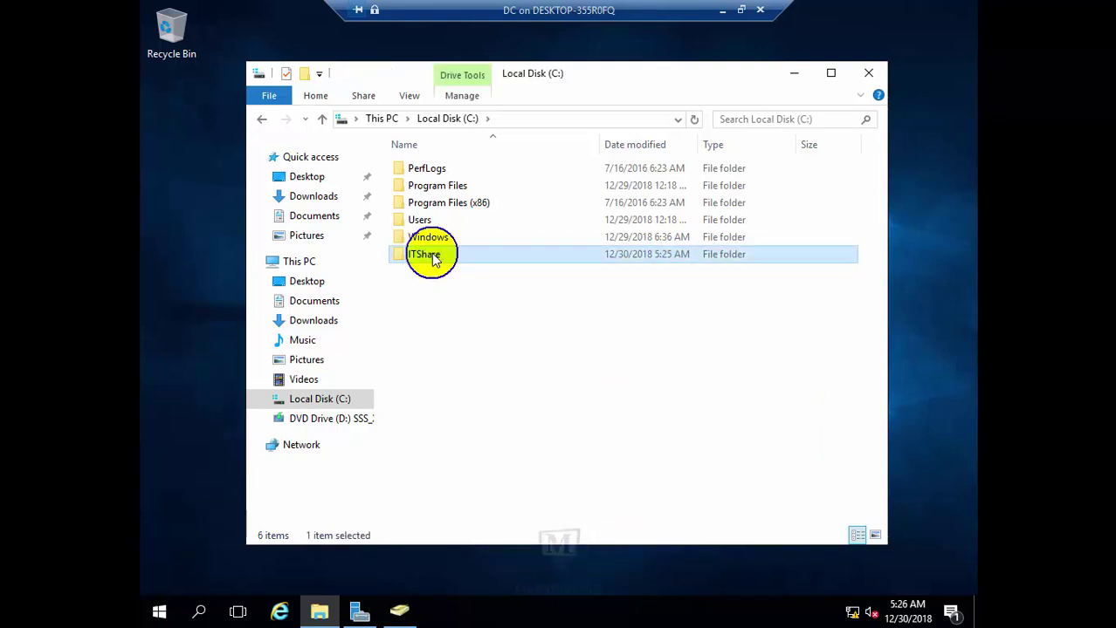
pyautogui.rightClick(430, 254)
pyautogui.click(483, 548)
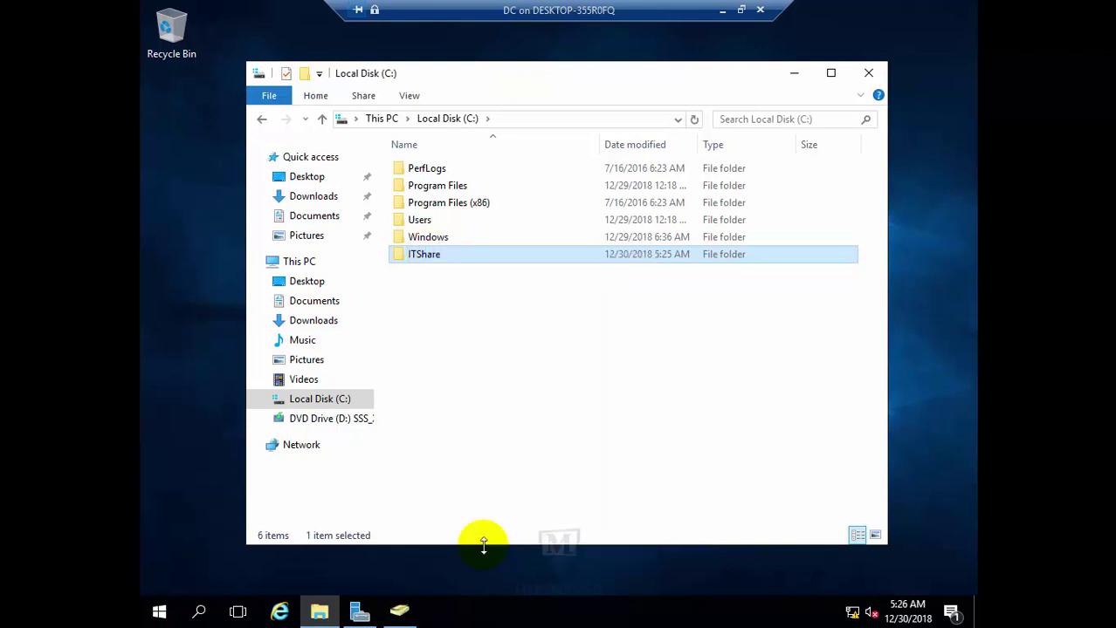
pyautogui.click(502, 225)
pyautogui.doubleClick(635, 73)
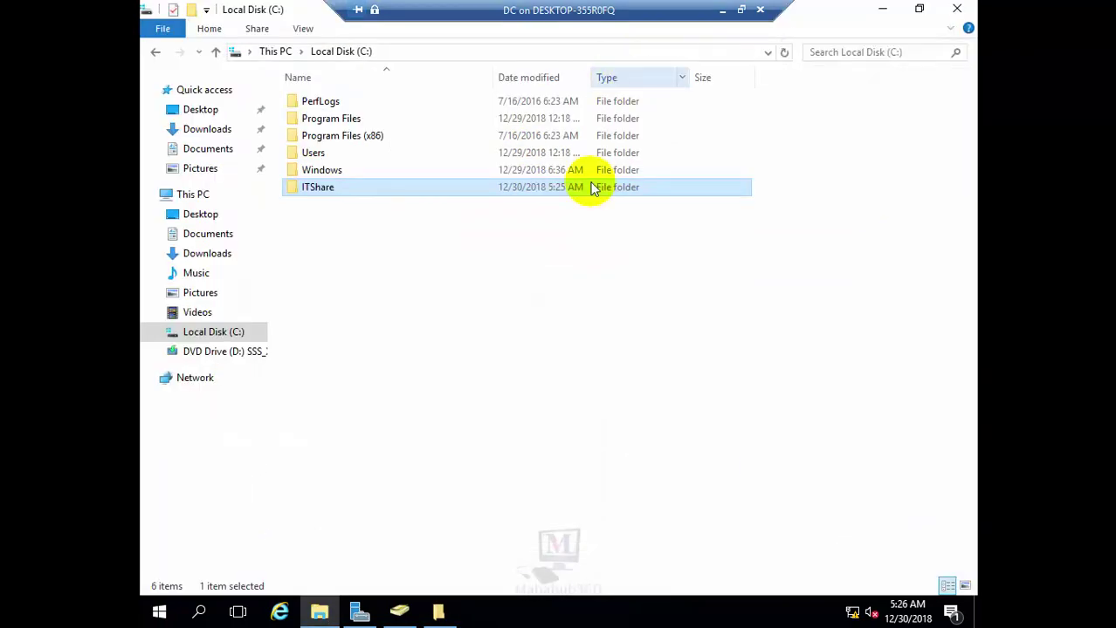
# Reopen ITShare's Properties and launch its Advanced Sharing dialog
pyautogui.click(439, 615)
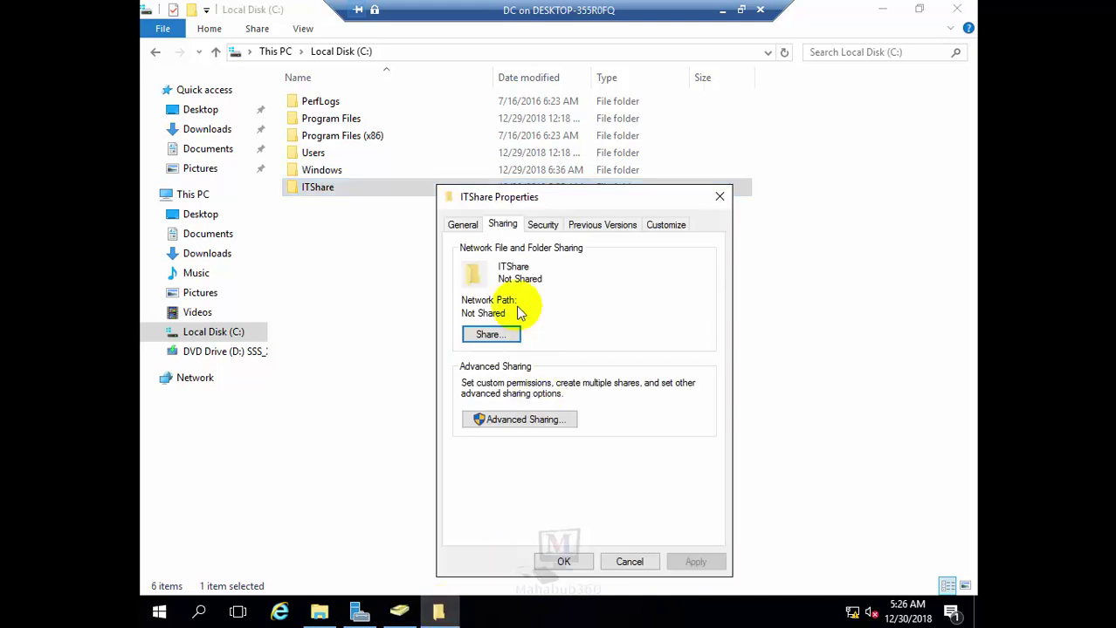
pyautogui.moveTo(568, 204); pyautogui.dragTo(685, 142)
pyautogui.click(644, 105)
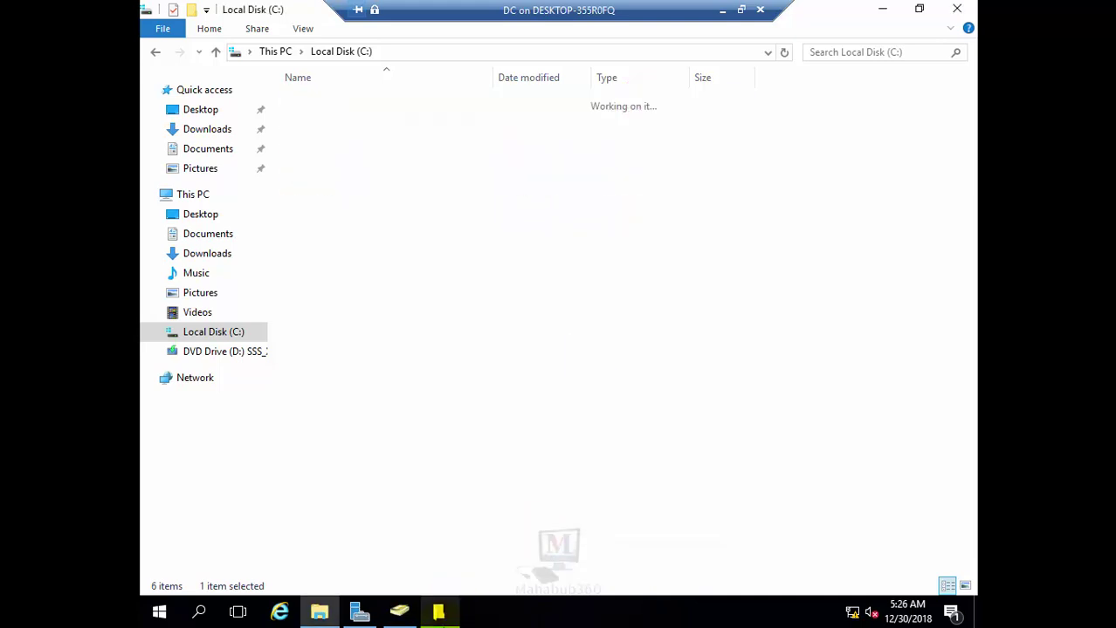
pyautogui.click(305, 105)
pyautogui.rightClick(306, 104)
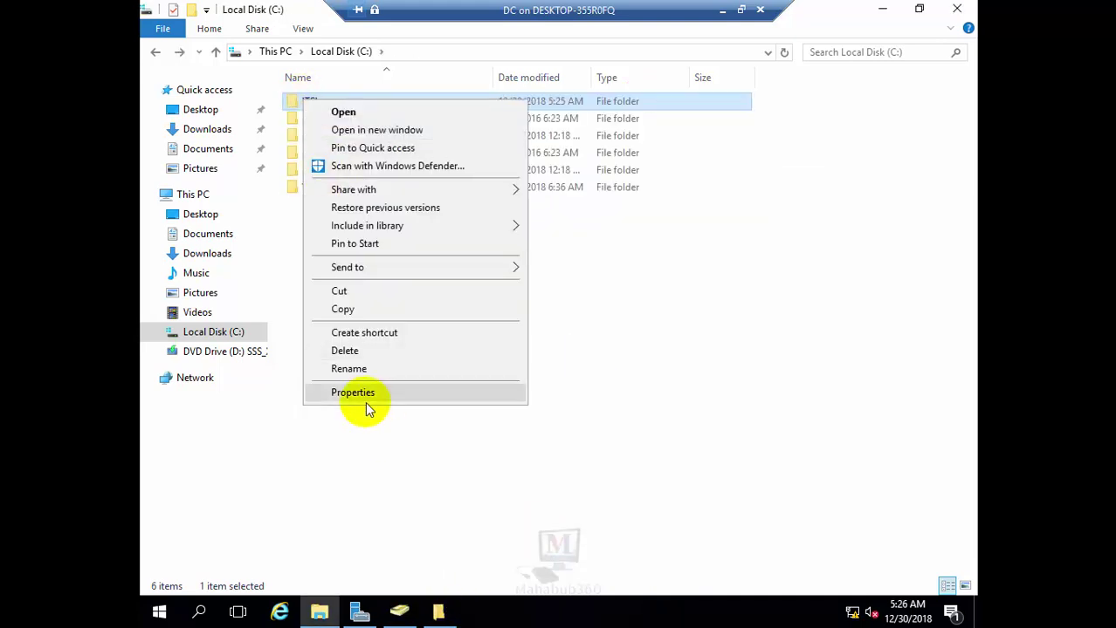
pyautogui.click(363, 395)
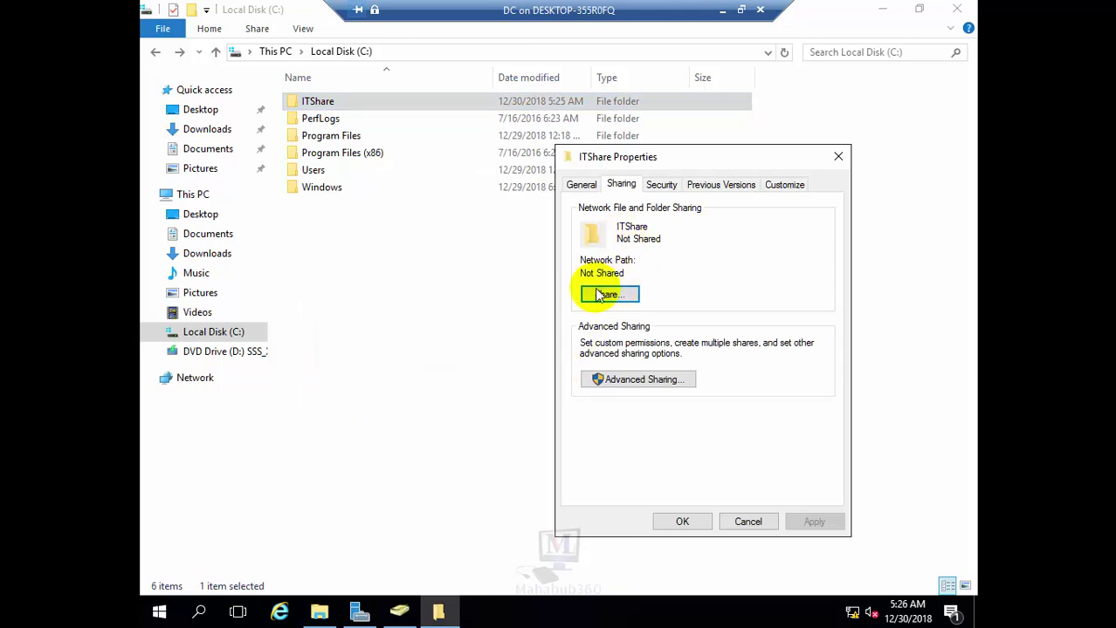
pyautogui.click(623, 381)
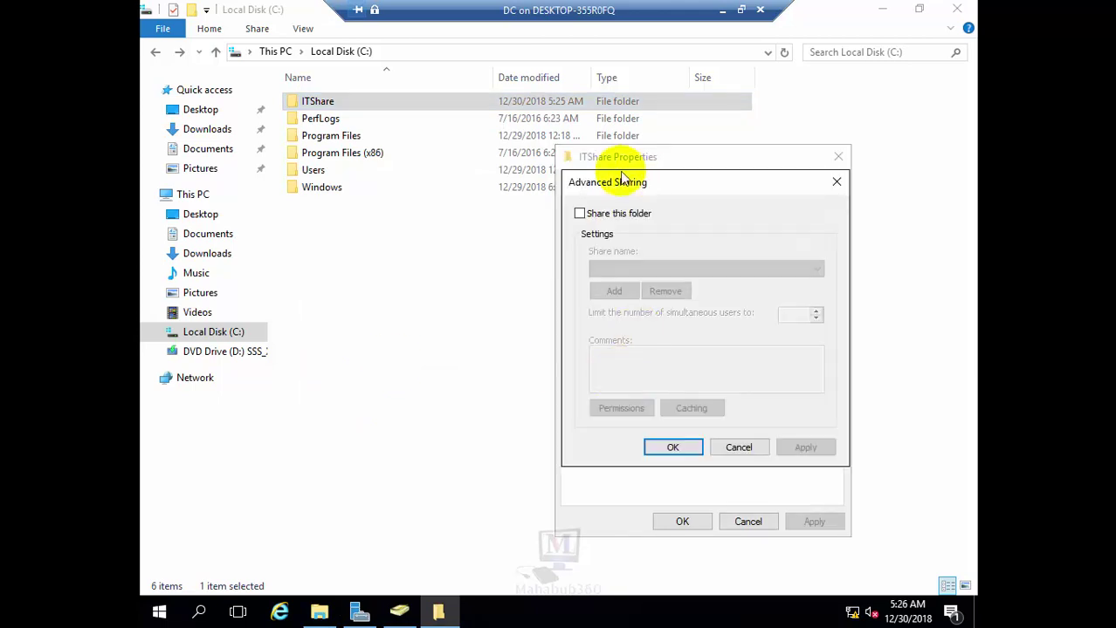
# Enable Share this folder, remove Everyone from the share permissions, and begin adding a user or group
pyautogui.click(580, 213)
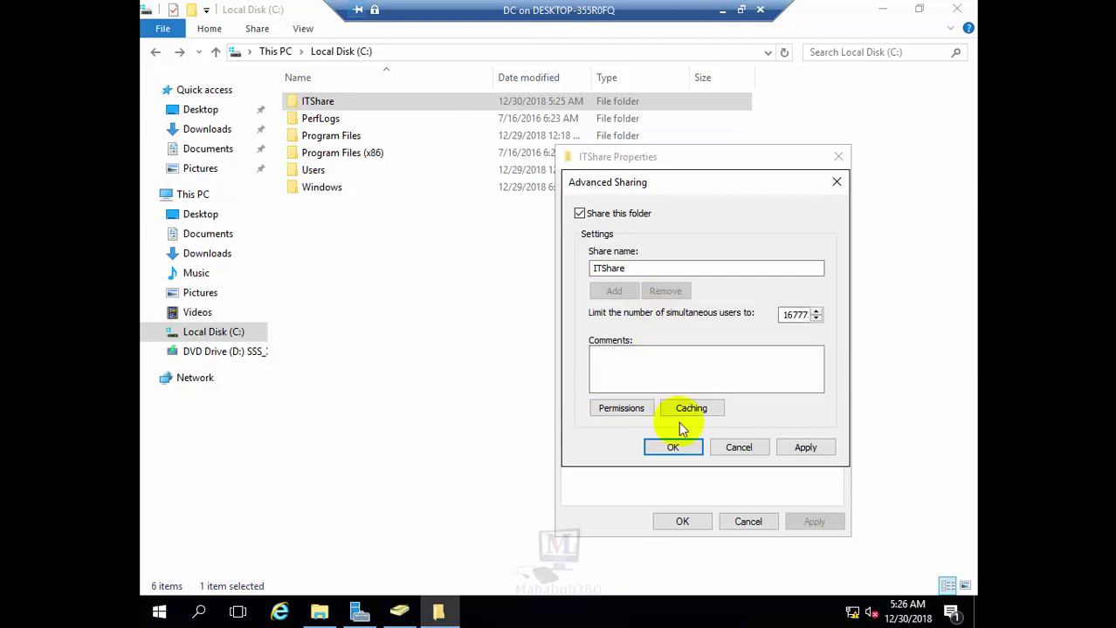
pyautogui.click(625, 411)
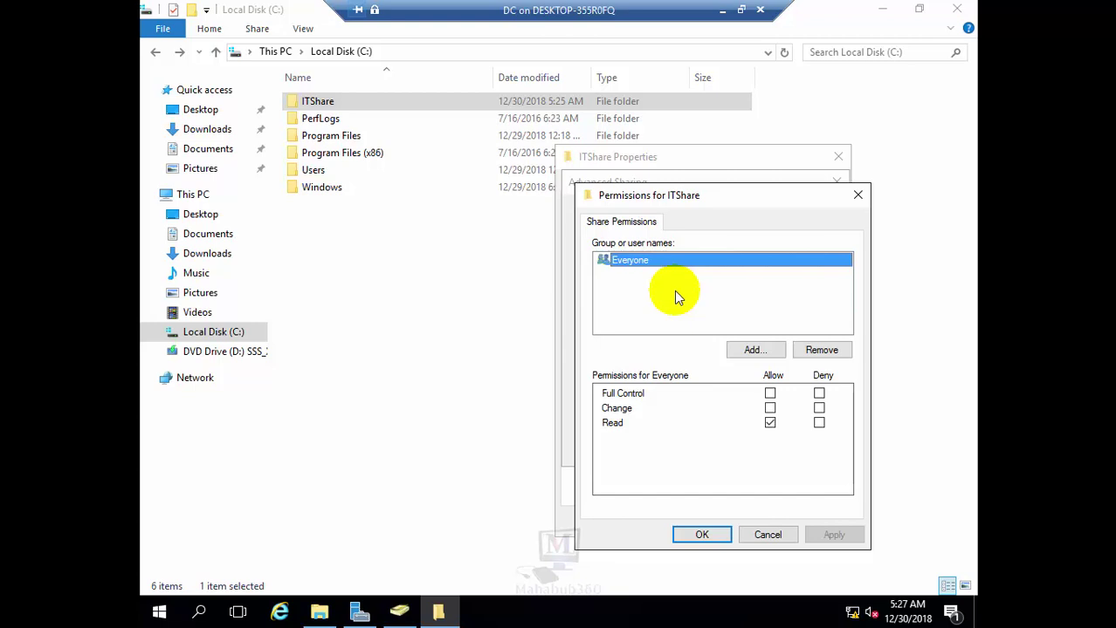
pyautogui.click(821, 352)
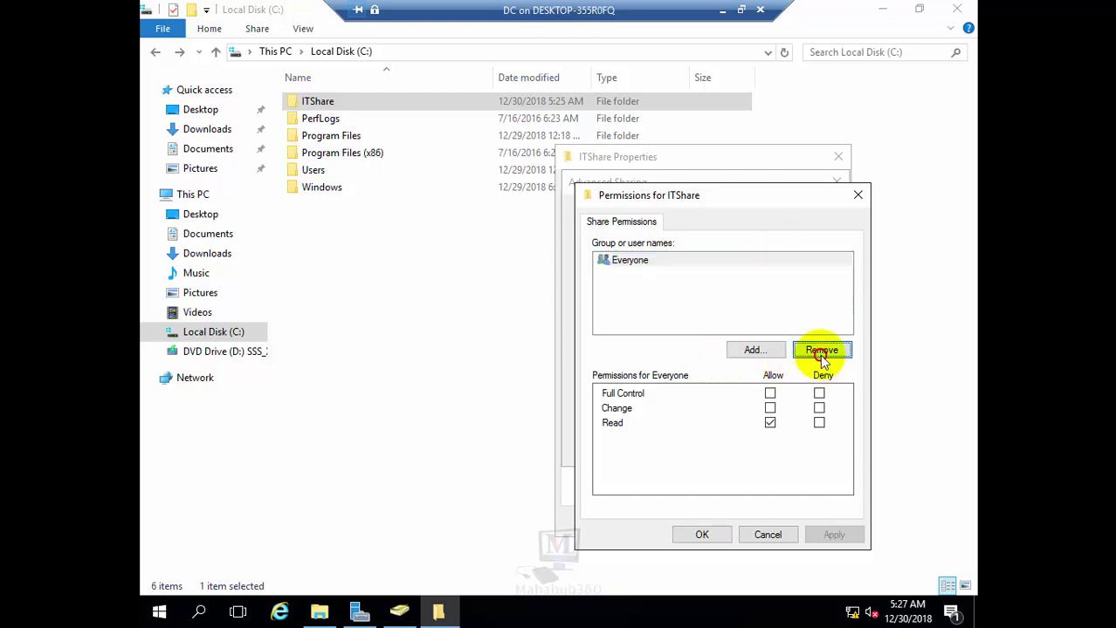
pyautogui.click(768, 350)
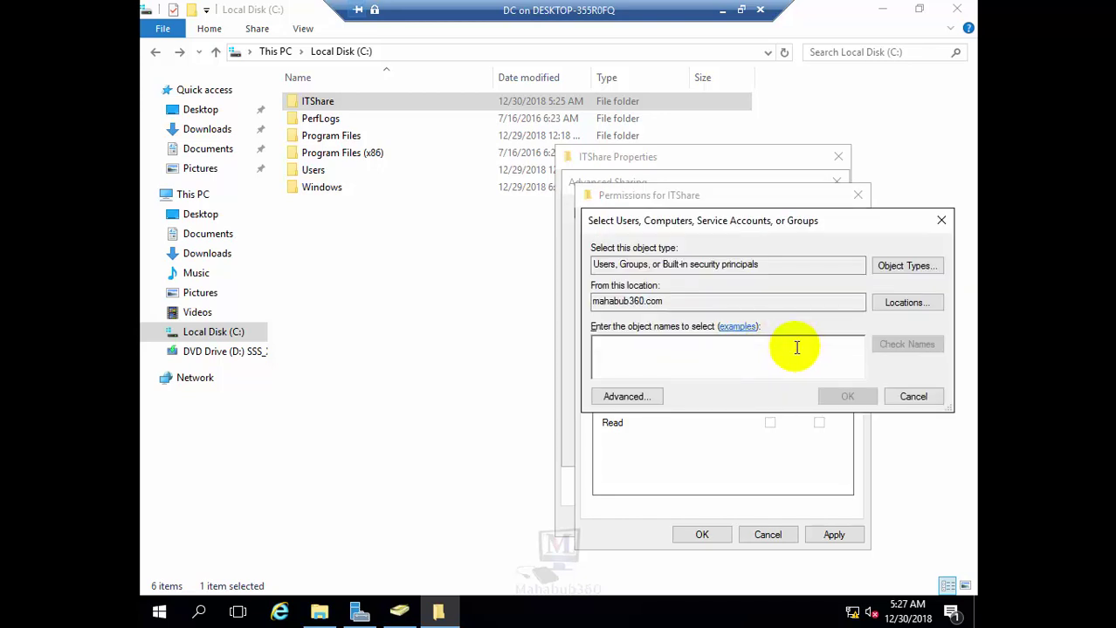
# Run an advanced Find Now search of the domain and look over the IT1 and IT2 accounts
pyautogui.click(627, 395)
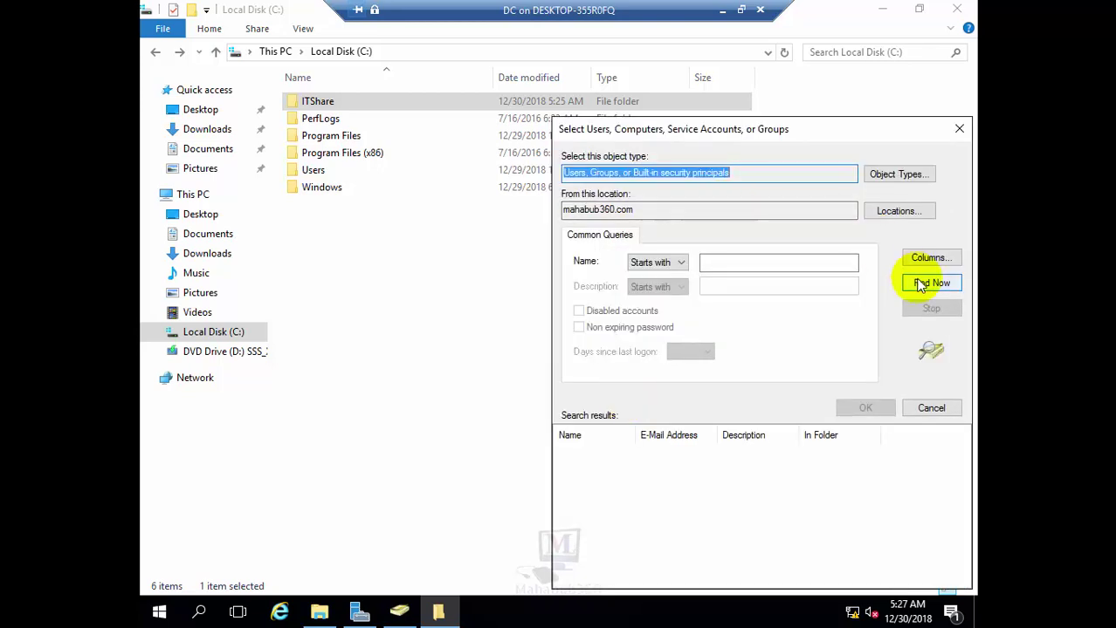
pyautogui.click(921, 288)
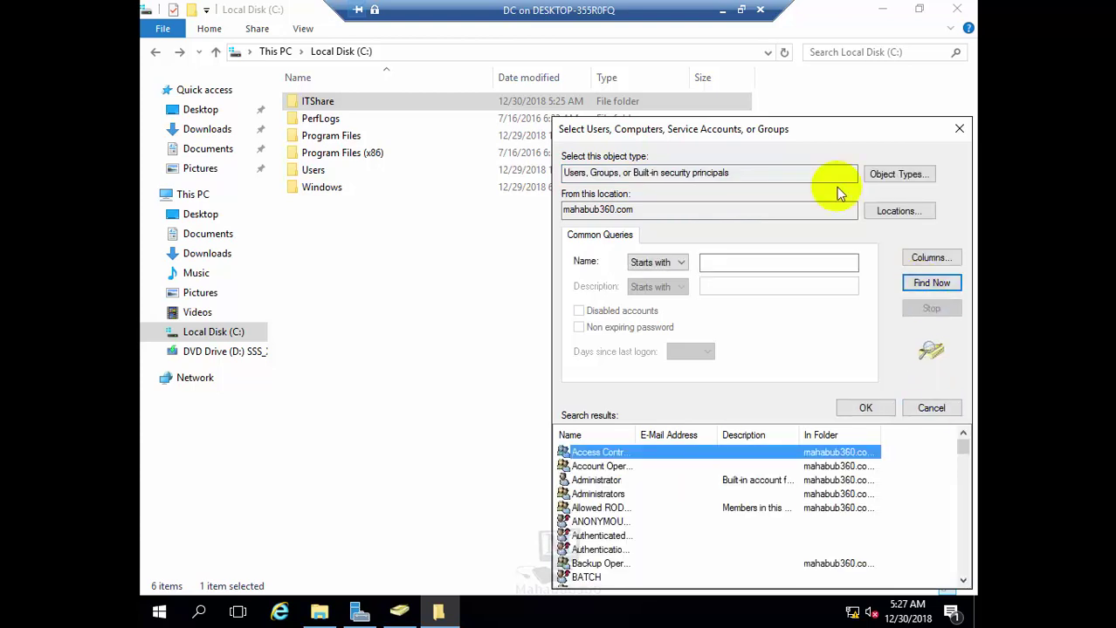
pyautogui.moveTo(828, 130); pyautogui.dragTo(759, 55)
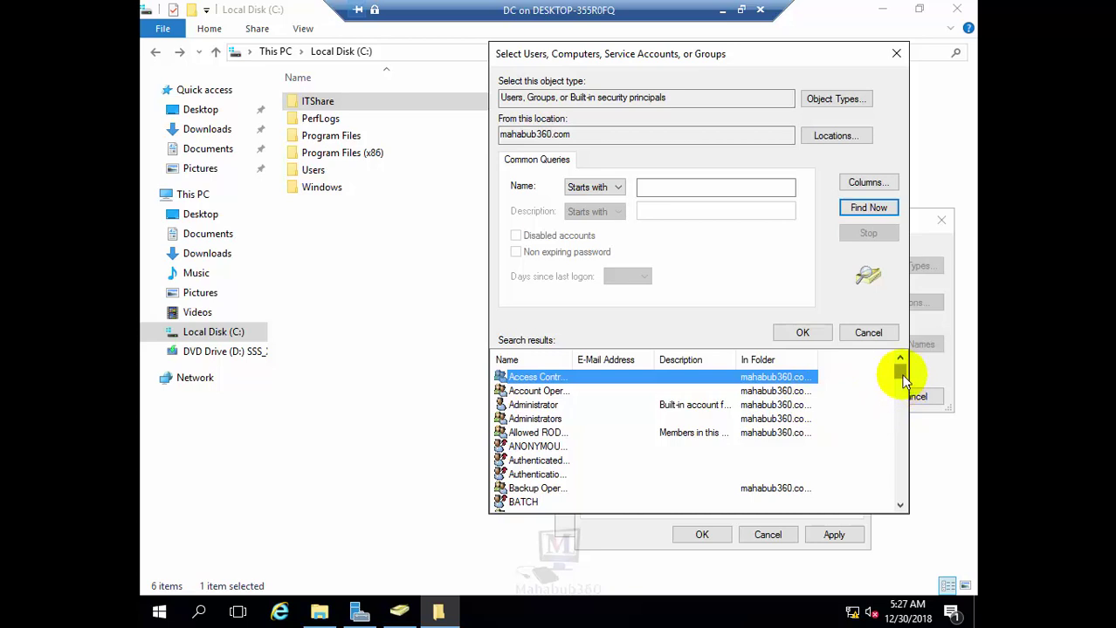
pyautogui.moveTo(903, 377); pyautogui.dragTo(903, 431)
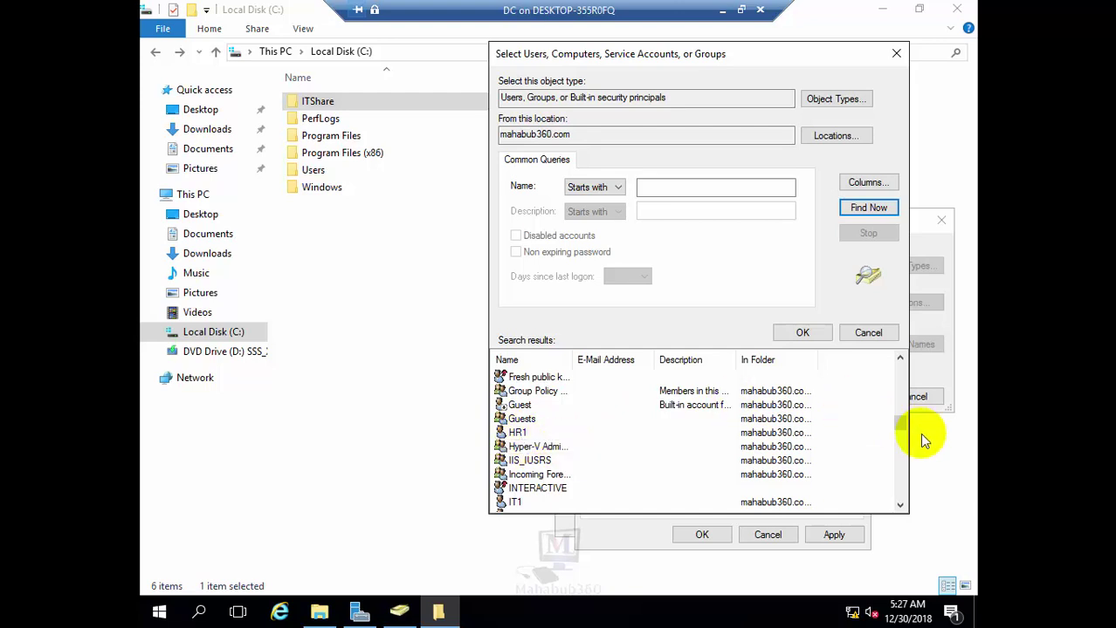
pyautogui.moveTo(902, 428); pyautogui.dragTo(901, 444)
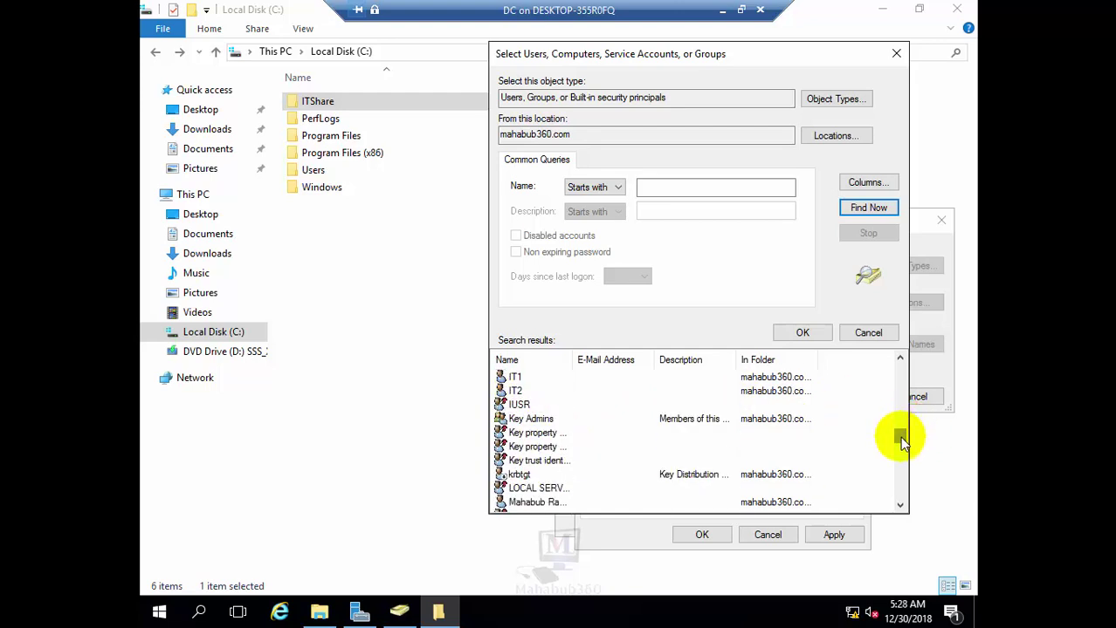
pyautogui.click(517, 391)
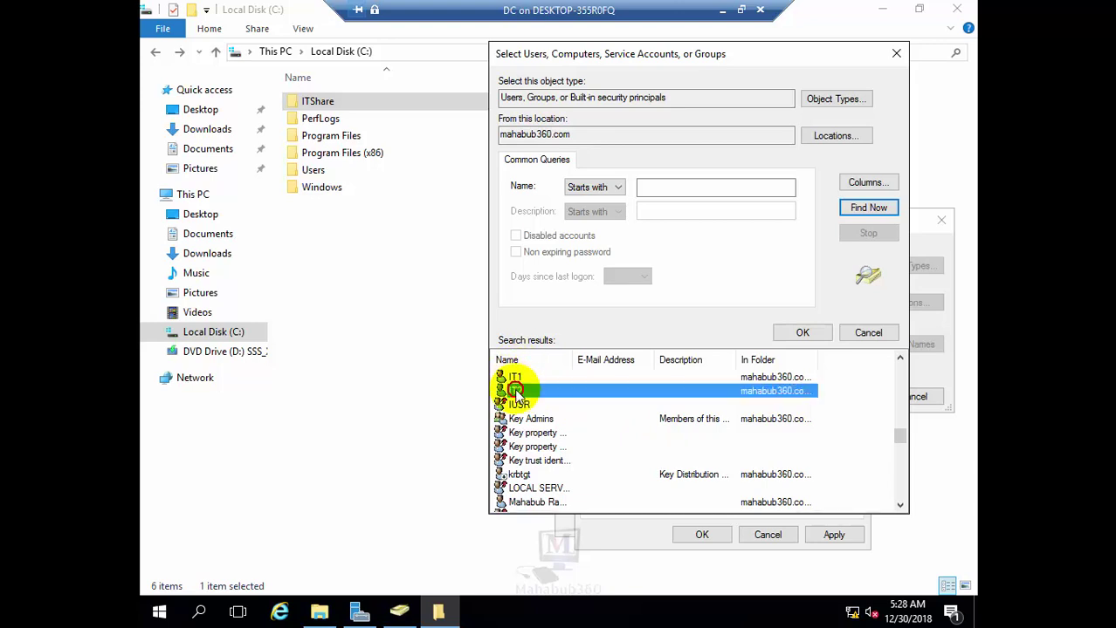
pyautogui.click(515, 378)
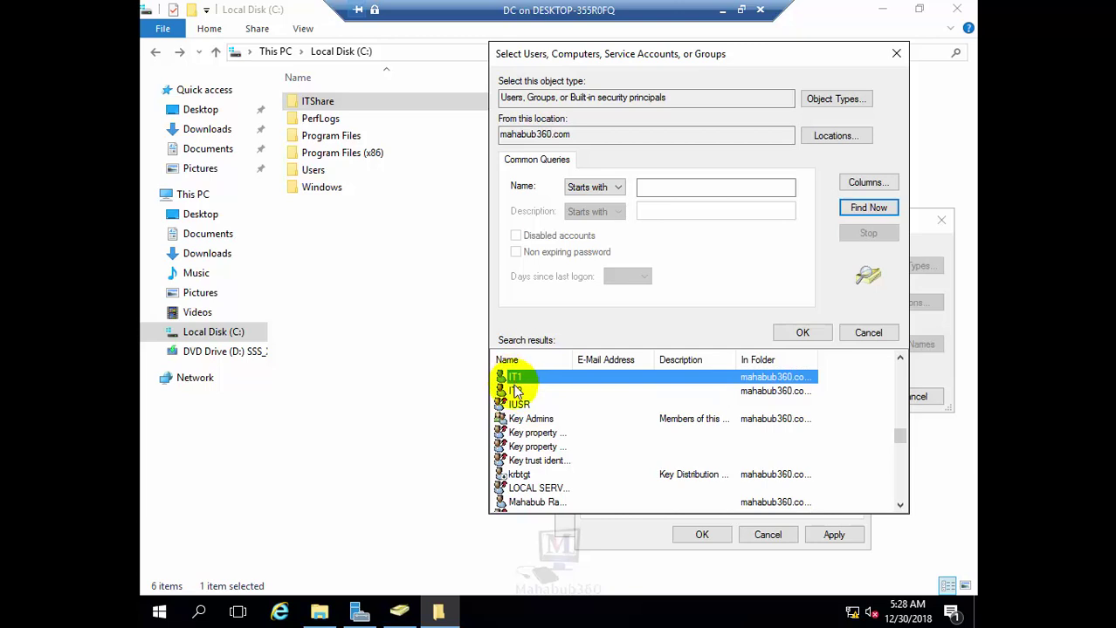
pyautogui.click(515, 392)
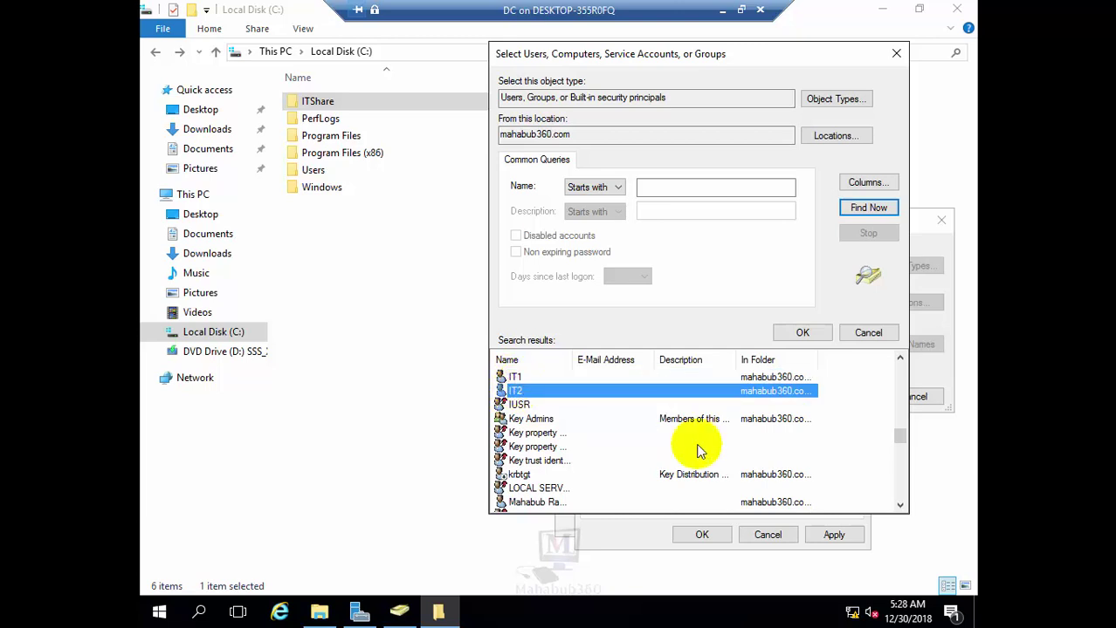
# Cancel the advanced search and the Select Users or Groups picker without adding anyone
pyautogui.click(898, 437)
pyautogui.moveTo(898, 437); pyautogui.dragTo(886, 406)
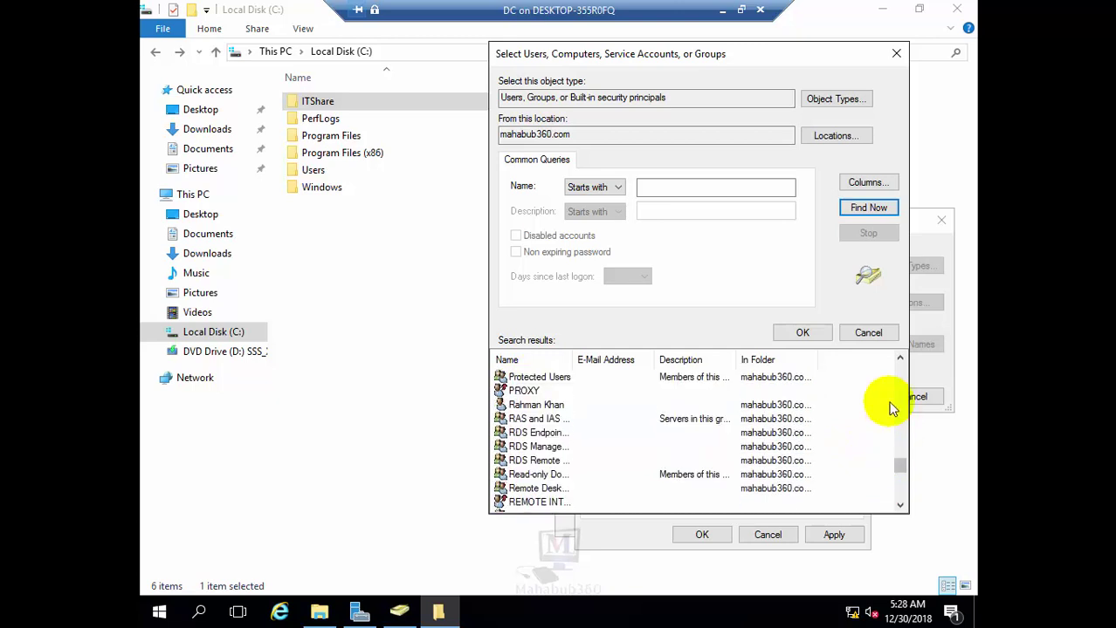
pyautogui.click(867, 332)
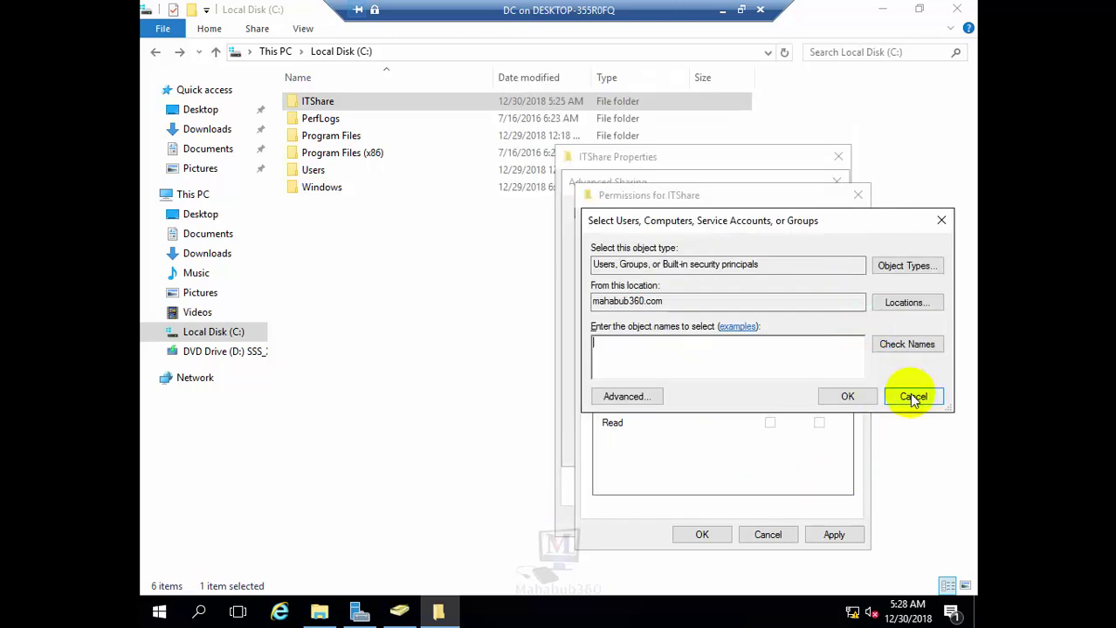
pyautogui.click(913, 398)
# Cancel the ITShare share permissions and Advanced Sharing dialogs without applying any changes
pyautogui.click(768, 535)
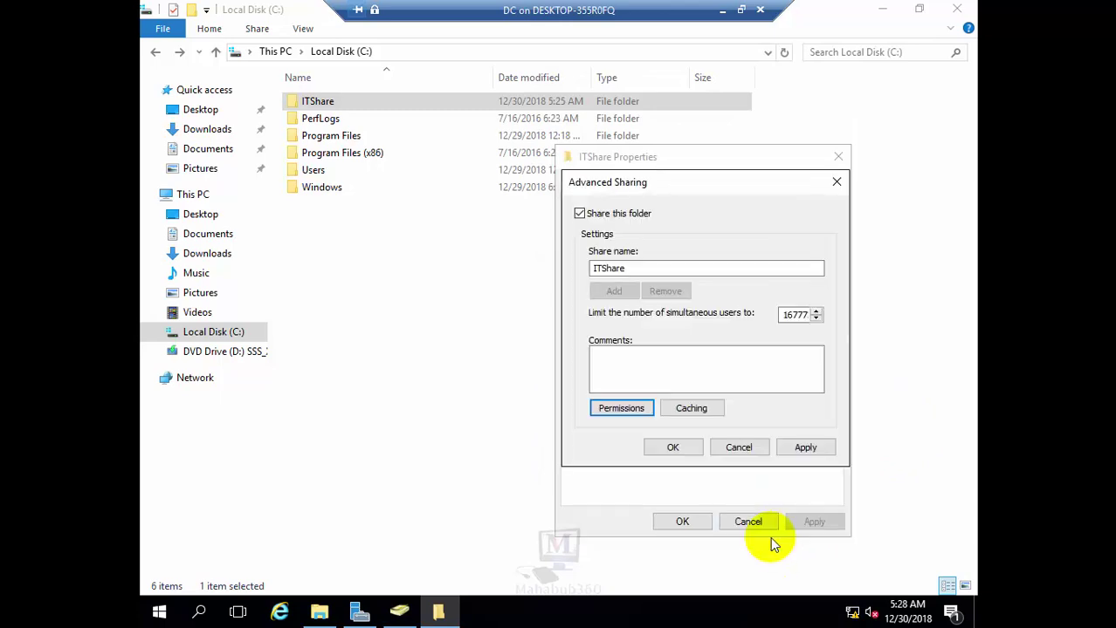
pyautogui.click(739, 445)
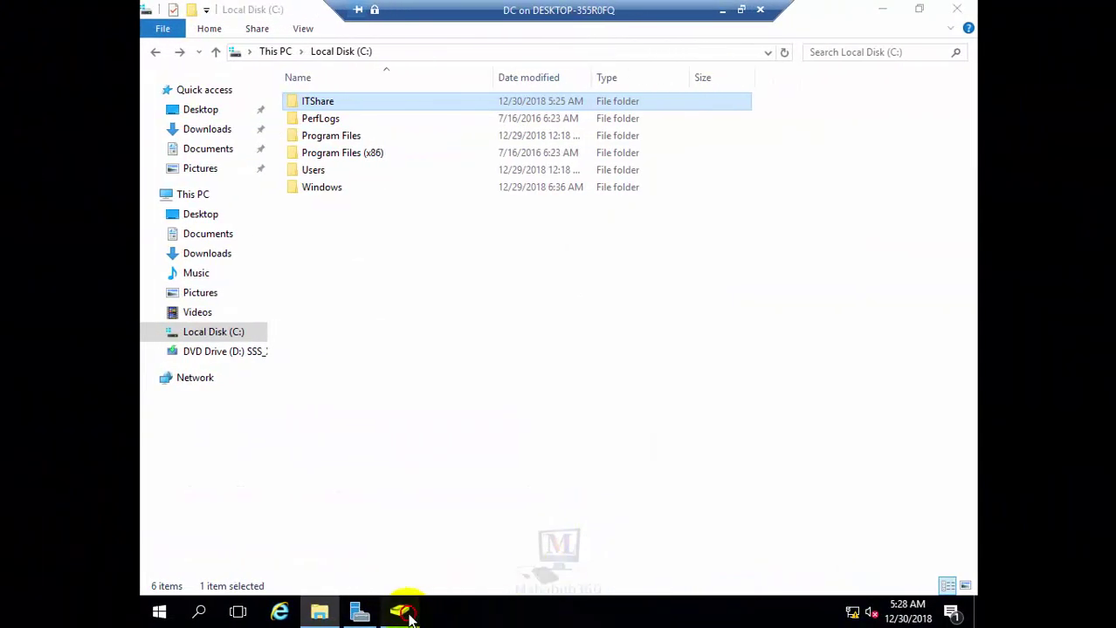
# Create a new Global Security group named ITGroup under the IT Dept container
pyautogui.click(451, 611)
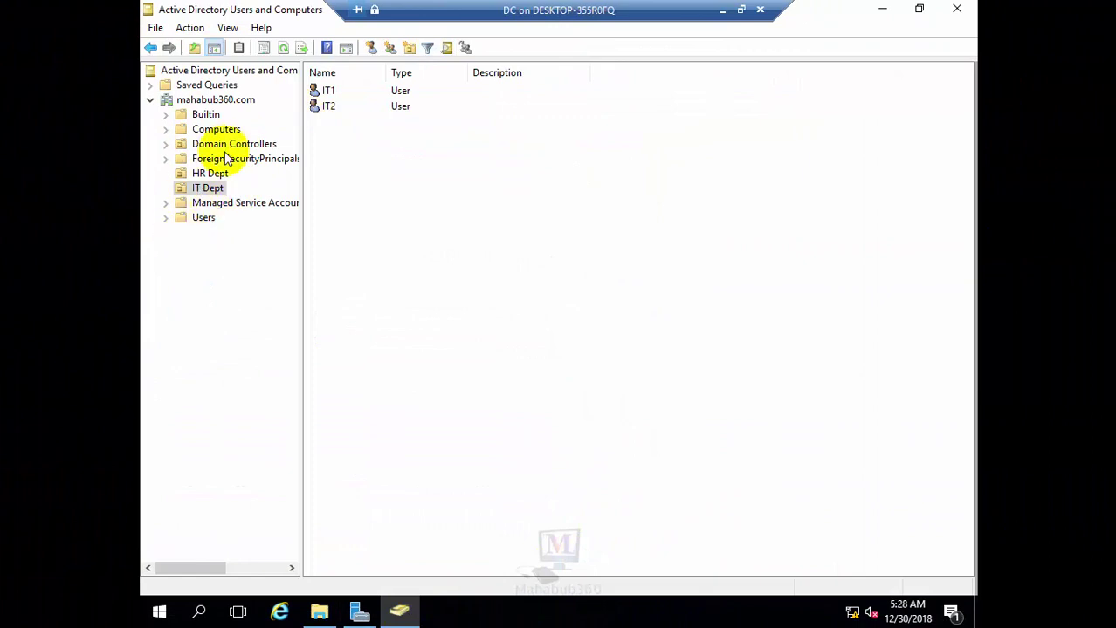
pyautogui.rightClick(361, 169)
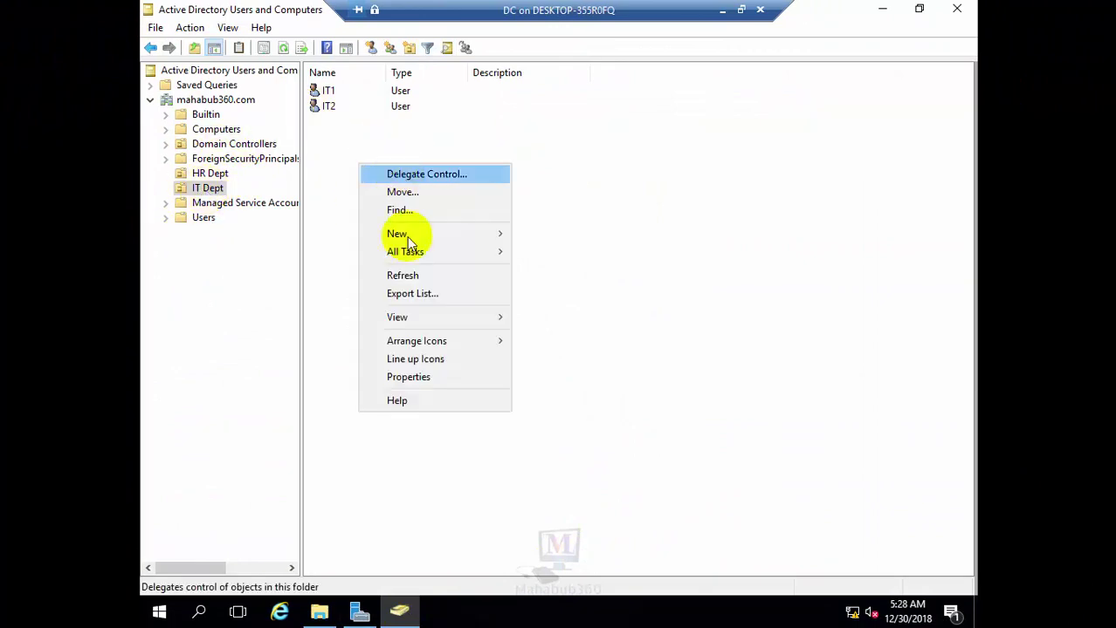
pyautogui.moveTo(419, 237)
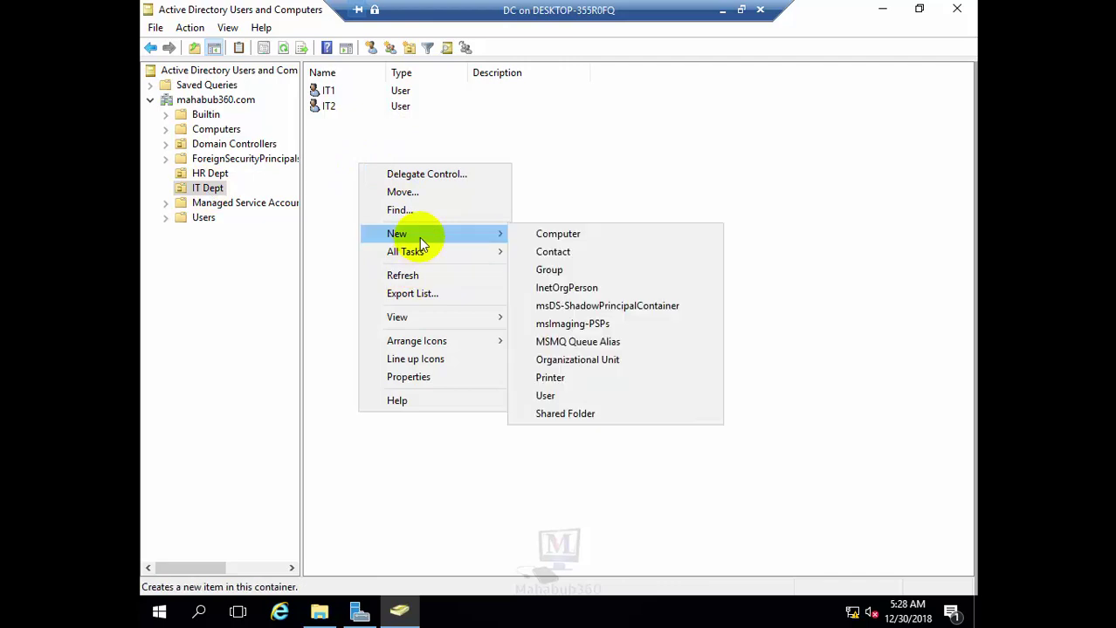
pyautogui.click(550, 269)
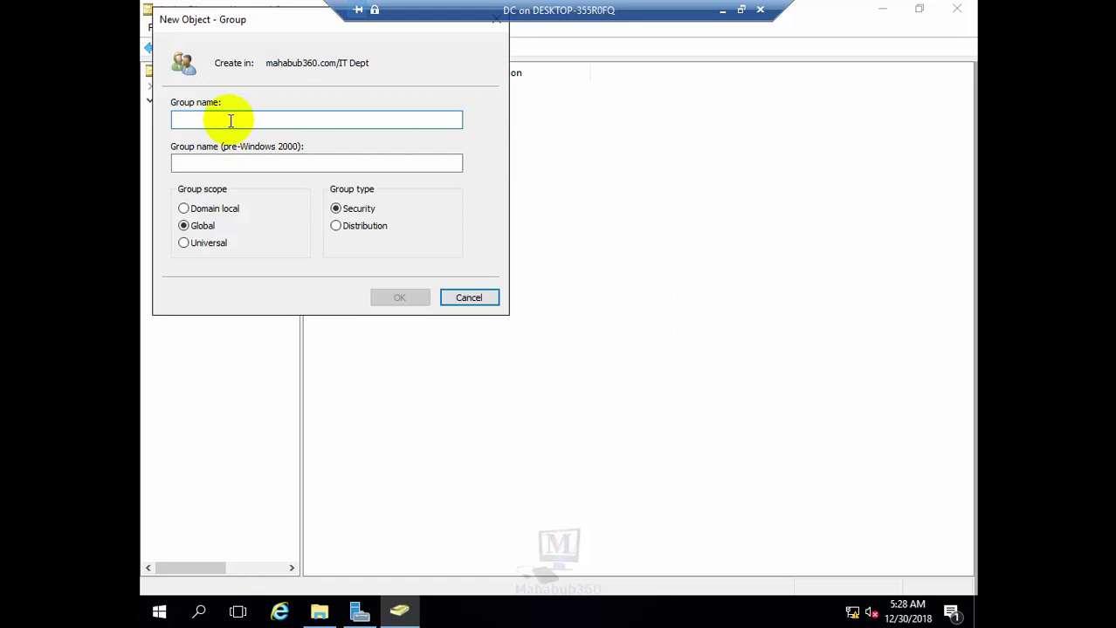
pyautogui.write('ITGroup')
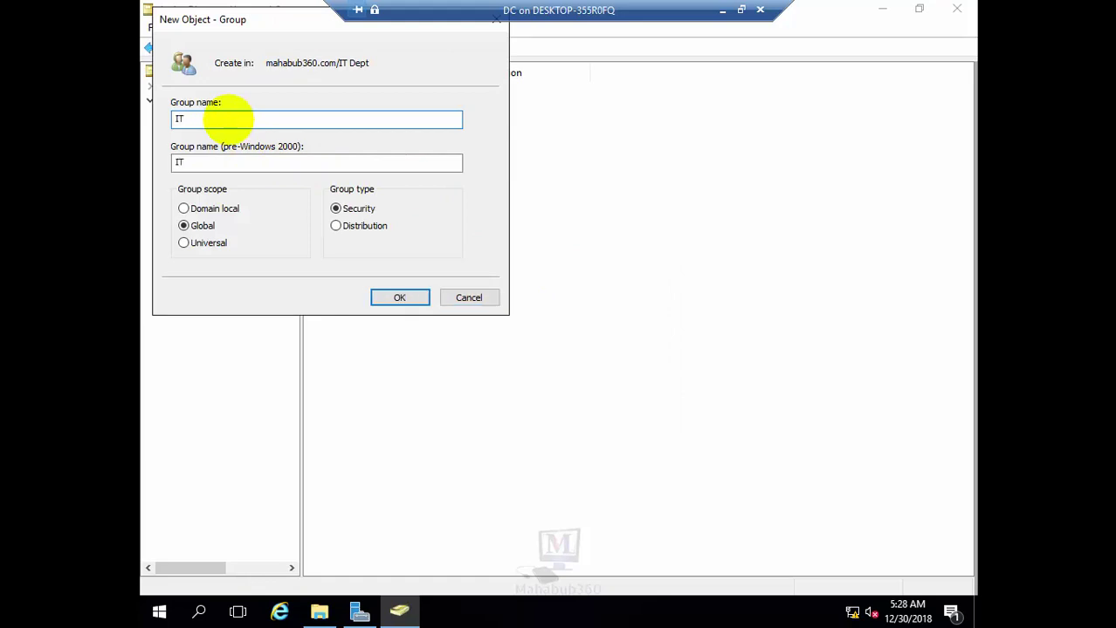
pyautogui.click(398, 298)
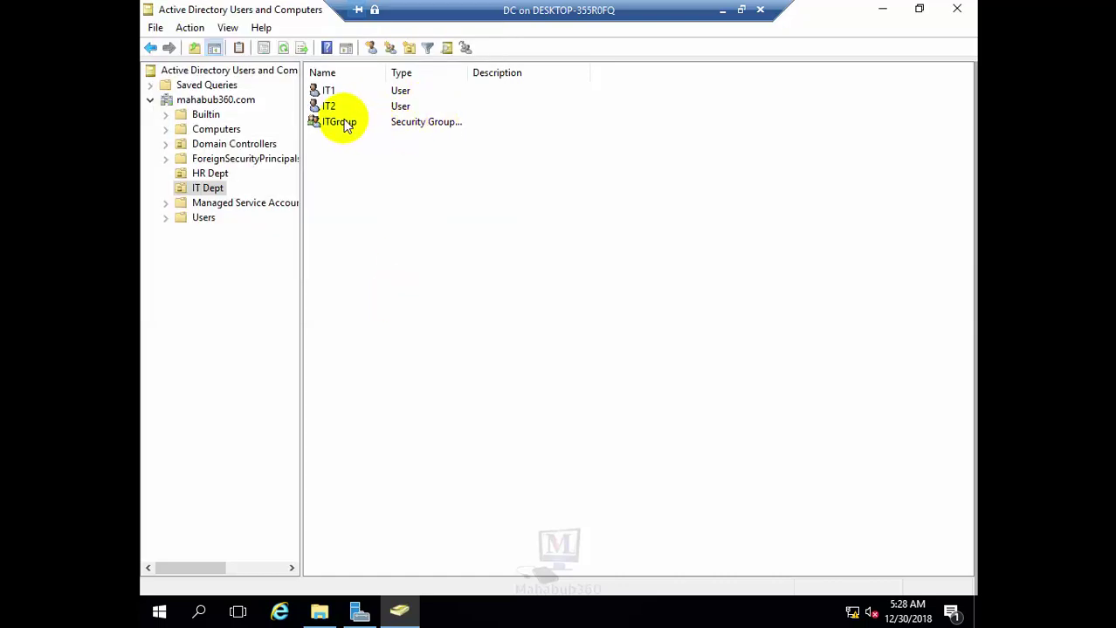
pyautogui.click(343, 124)
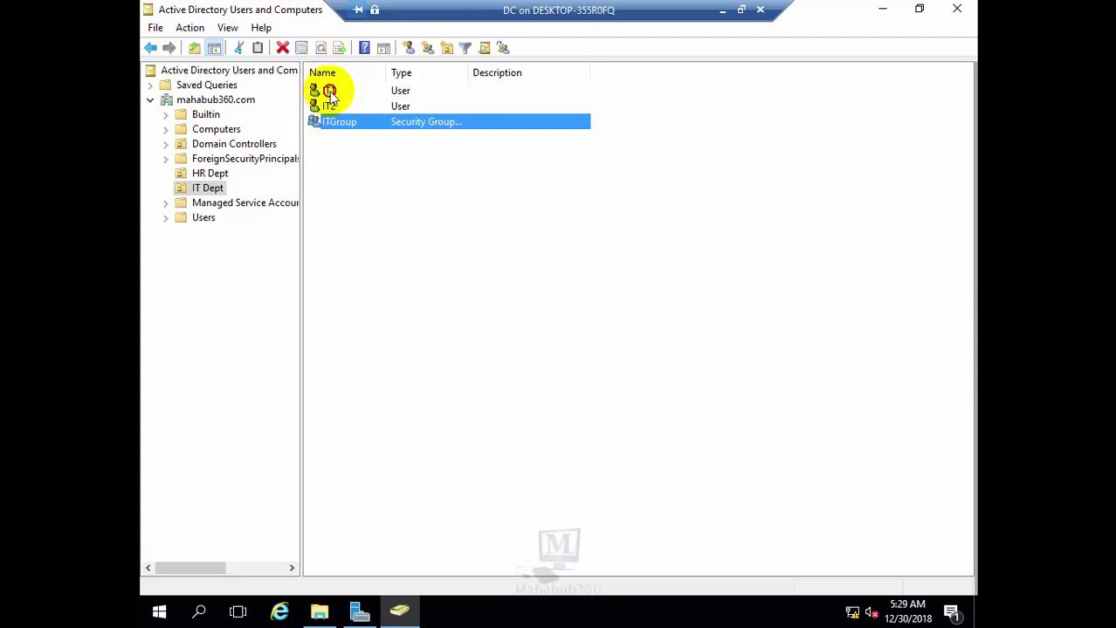
pyautogui.doubleClick(330, 93)
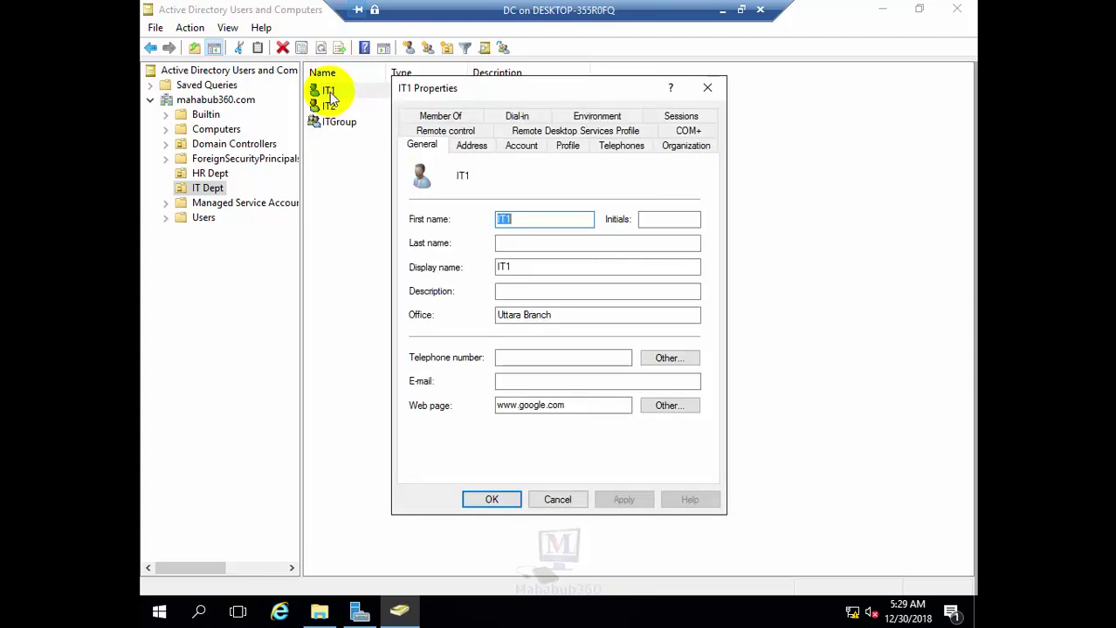
pyautogui.click(557, 500)
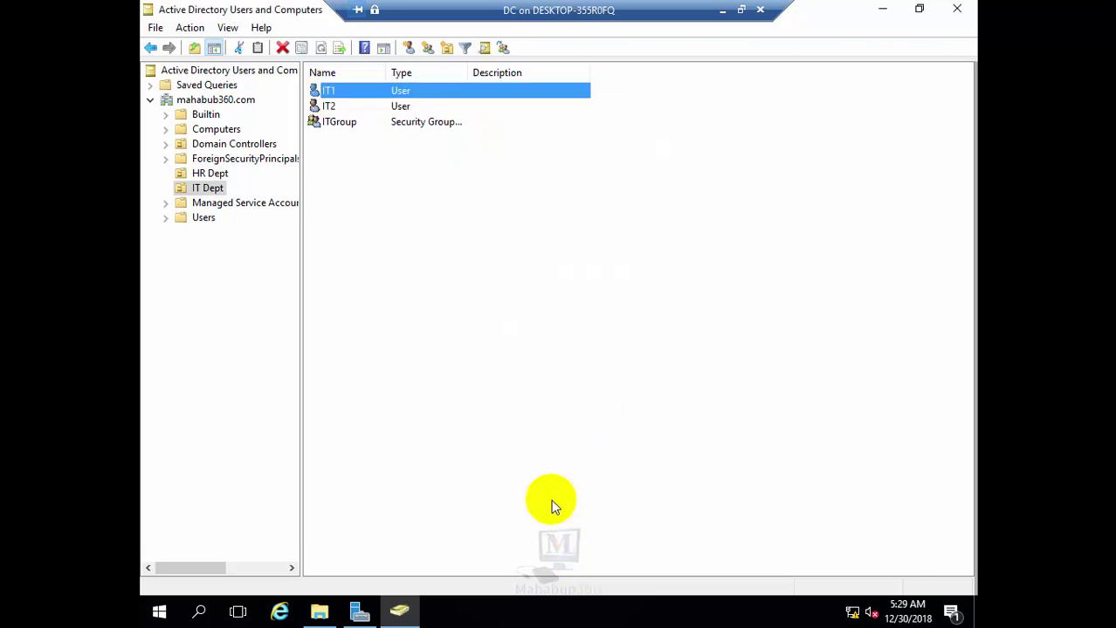
pyautogui.hotkey('shift', 'Down')
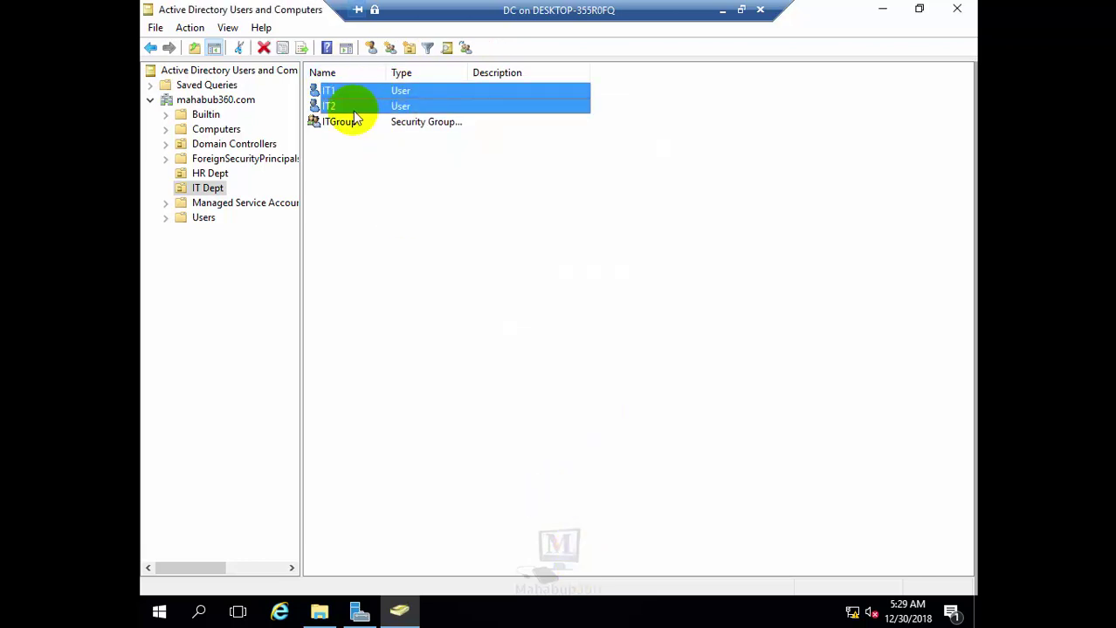
pyautogui.rightClick(346, 96)
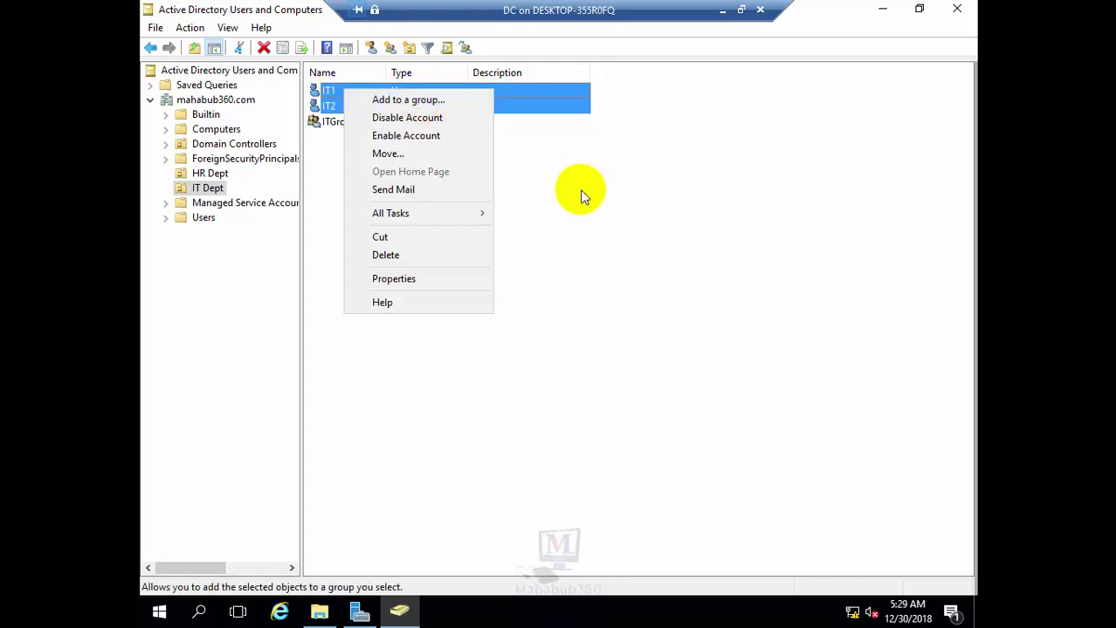
pyautogui.click(560, 207)
pyautogui.click(340, 126)
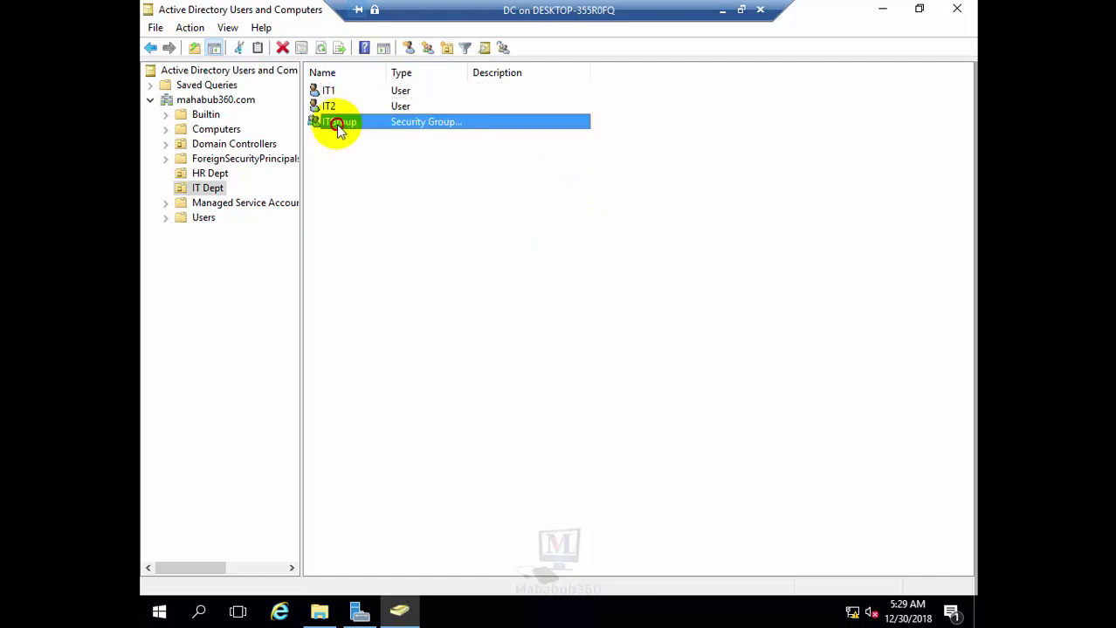
pyautogui.rightClick(336, 124)
pyautogui.click(384, 278)
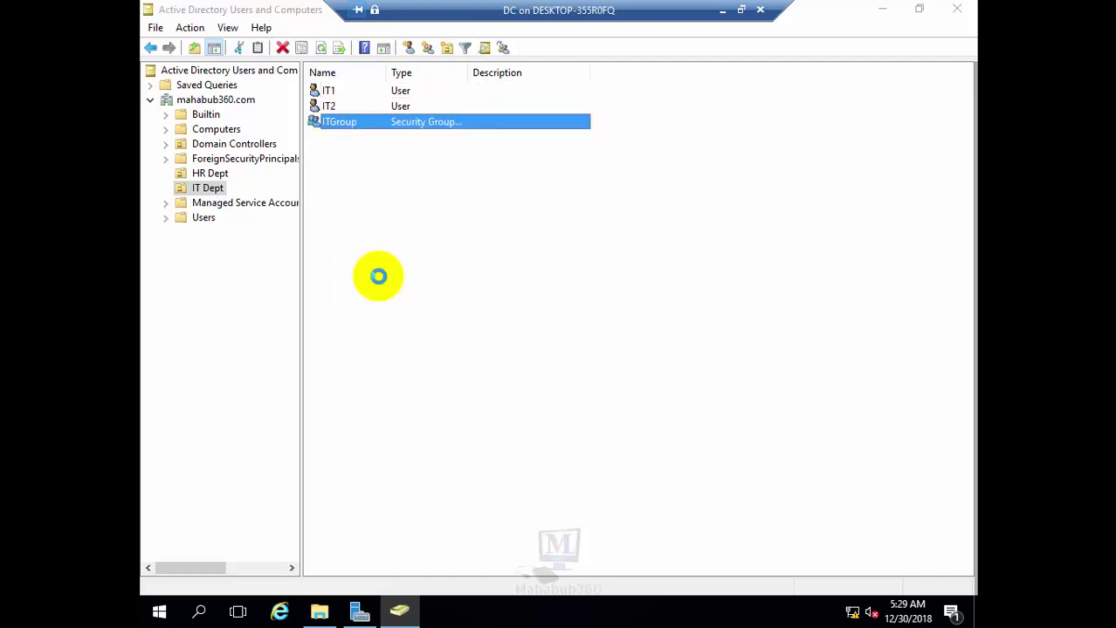
pyautogui.click(462, 115)
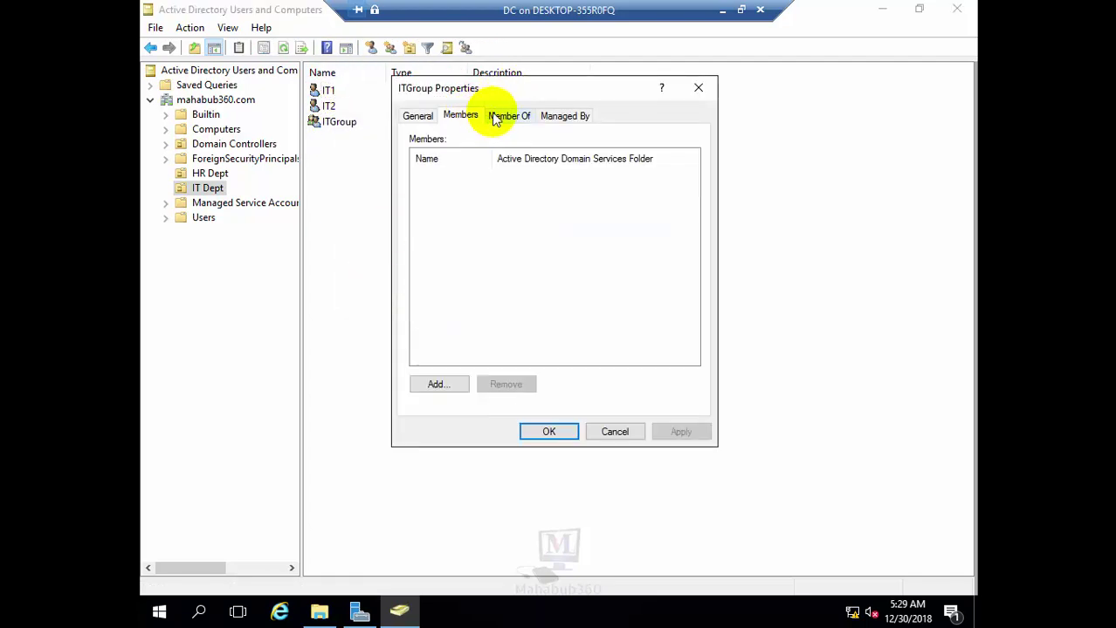
pyautogui.click(495, 117)
pyautogui.click(438, 313)
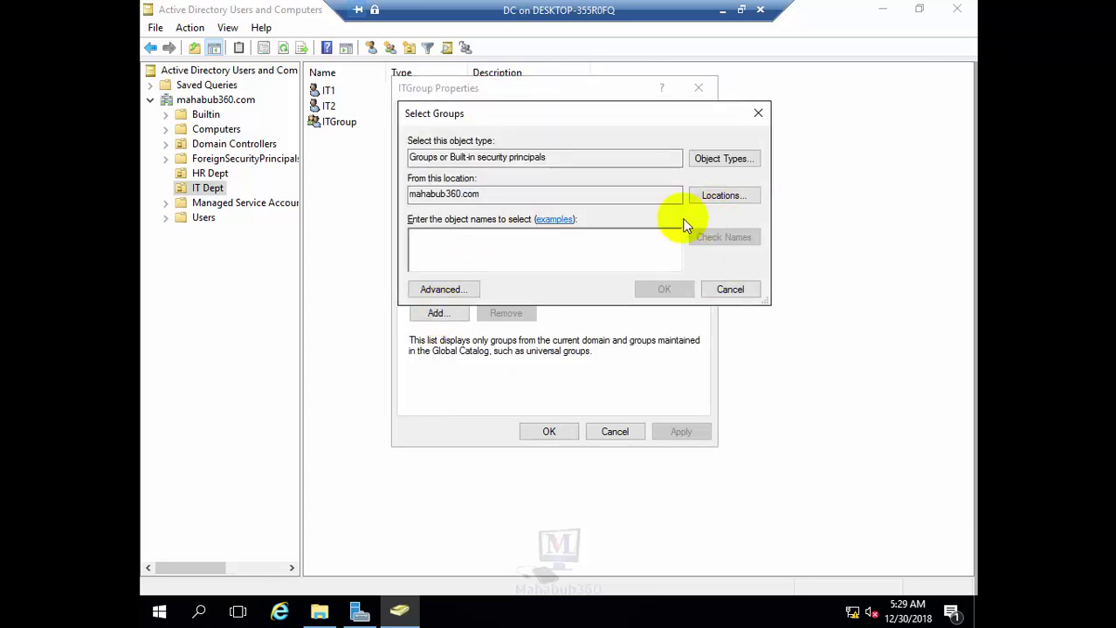
pyautogui.click(731, 290)
pyautogui.click(641, 430)
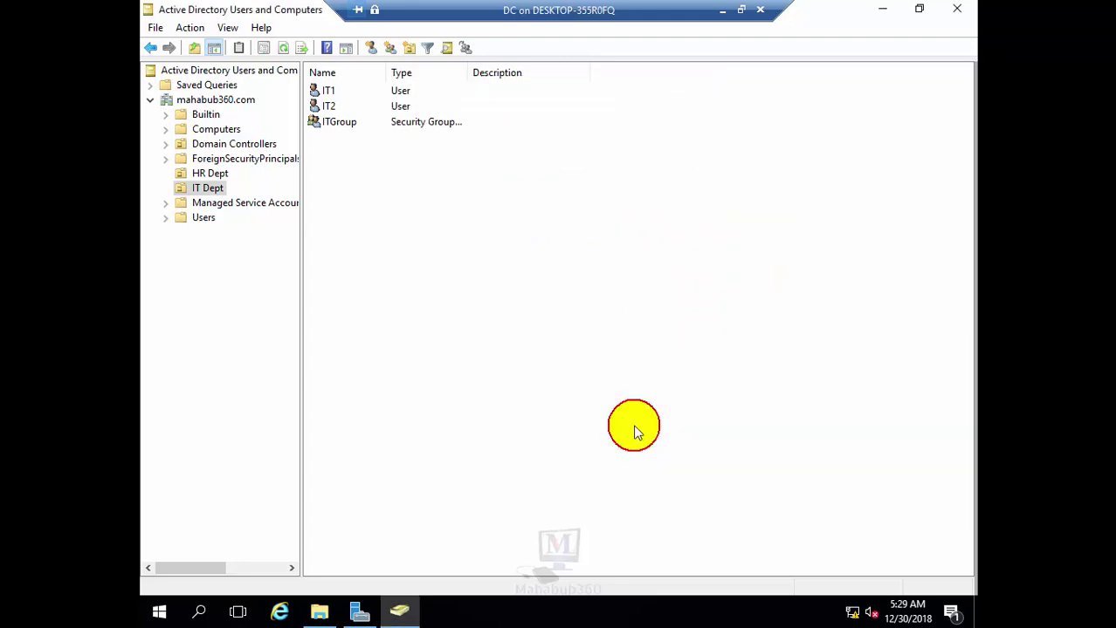
pyautogui.click(337, 91)
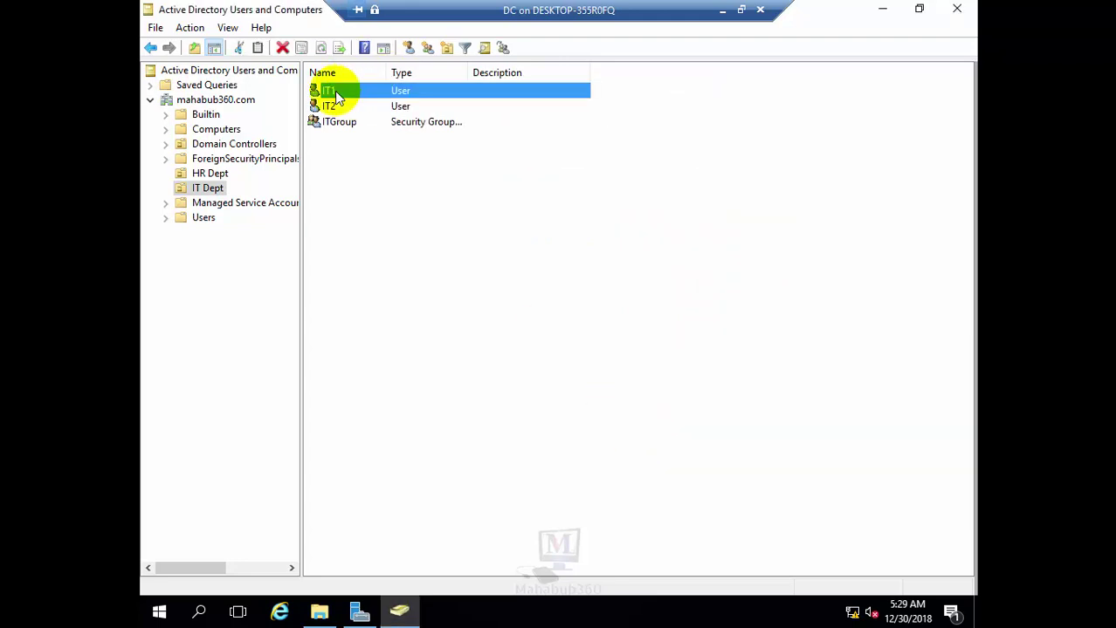
pyautogui.keyDown('ctrl'); pyautogui.click(335, 103); pyautogui.keyUp('ctrl')
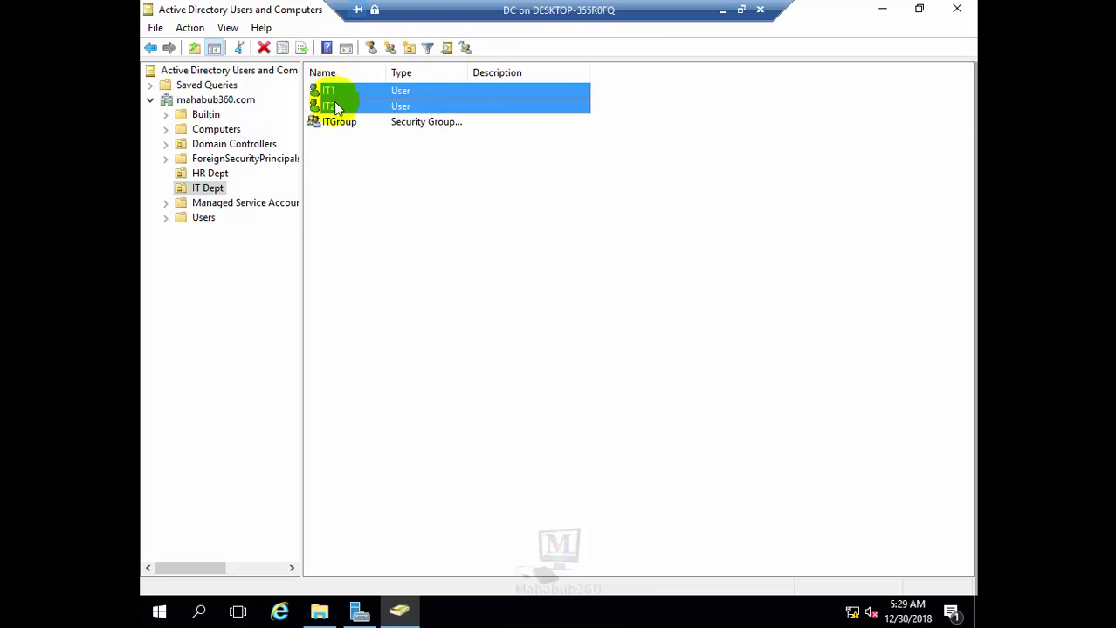
# Add the selected users IT1 and IT2 to ITGroup, verifying the group name resolves
pyautogui.rightClick(333, 101)
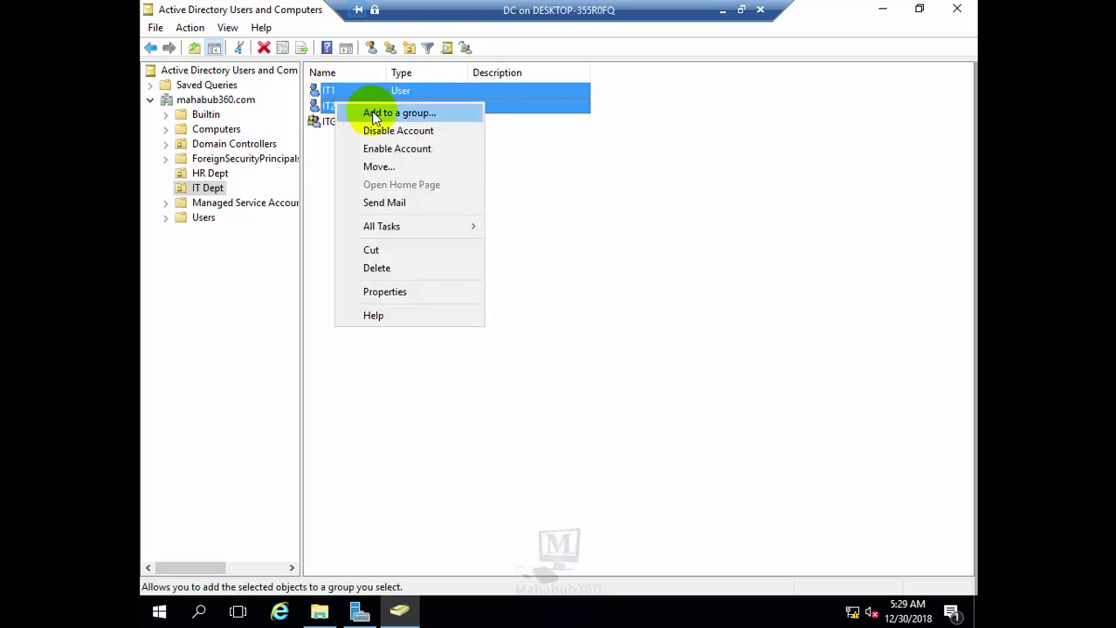
pyautogui.click(373, 114)
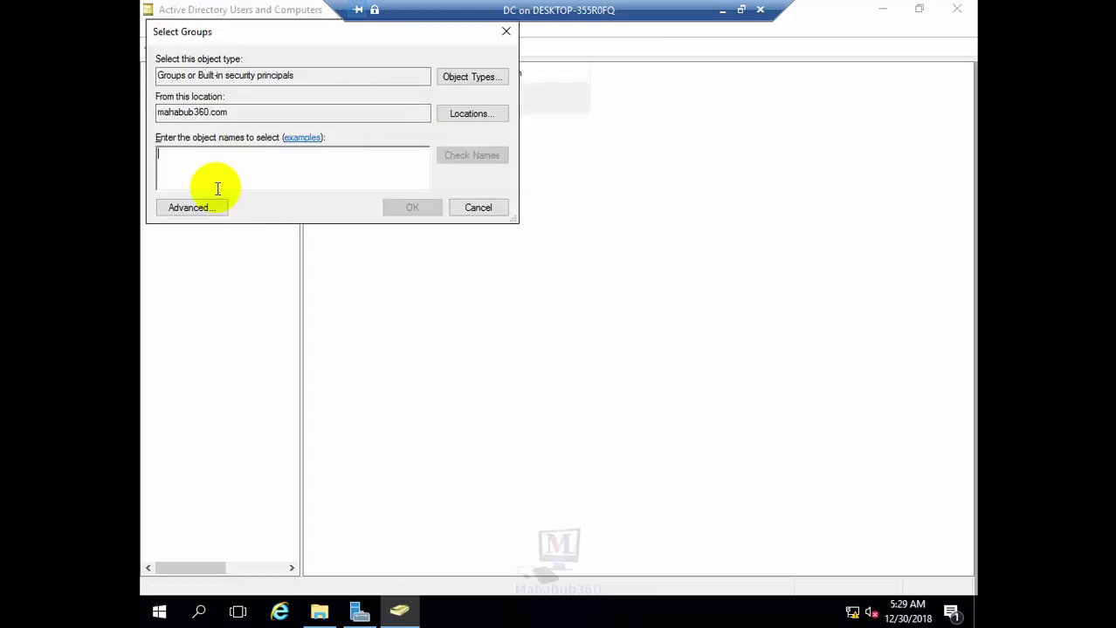
pyautogui.moveTo(281, 39); pyautogui.dragTo(496, 189)
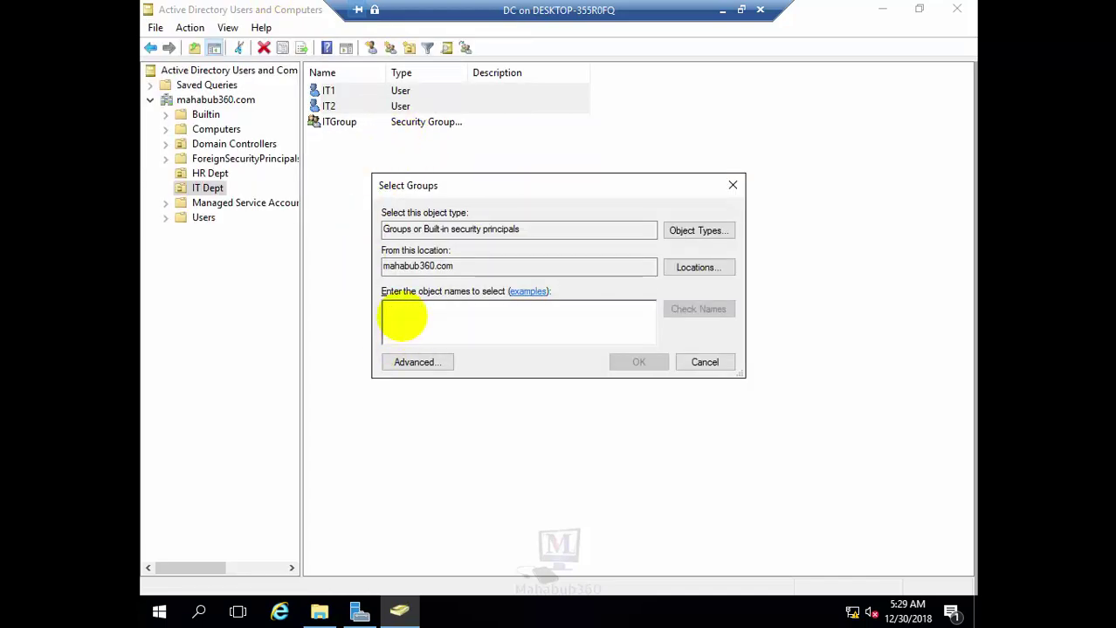
pyautogui.write('ITGroup')
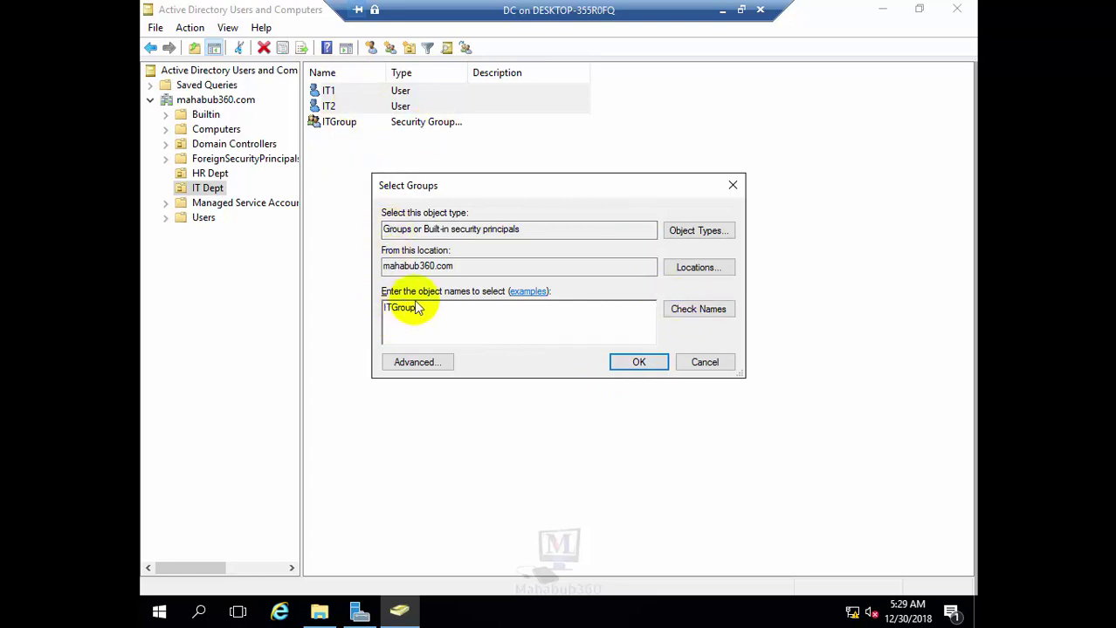
pyautogui.click(687, 314)
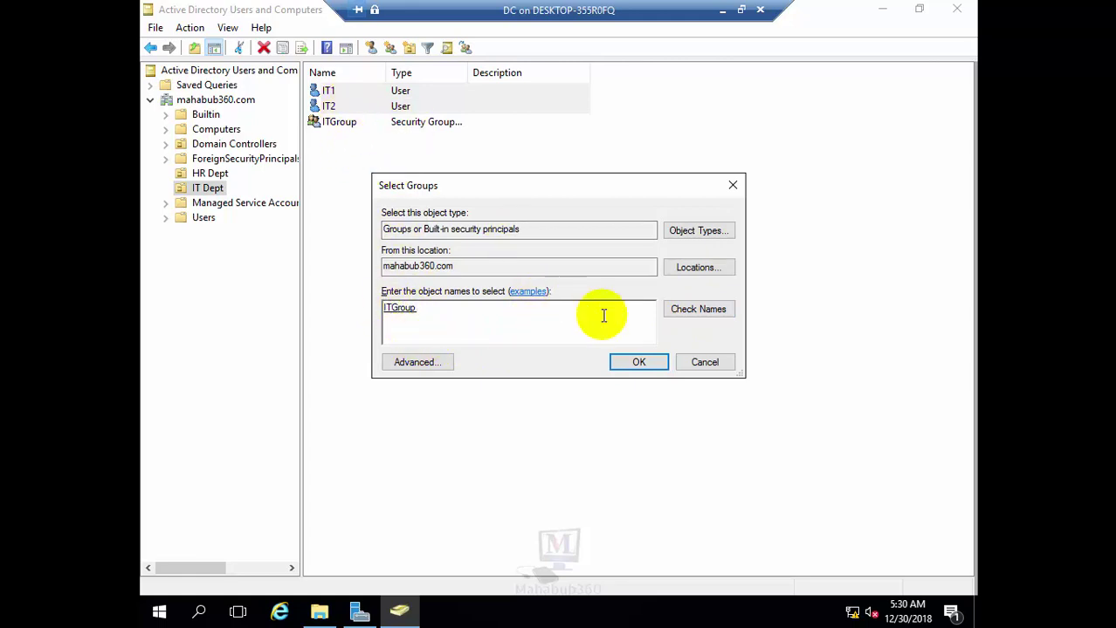
pyautogui.click(635, 363)
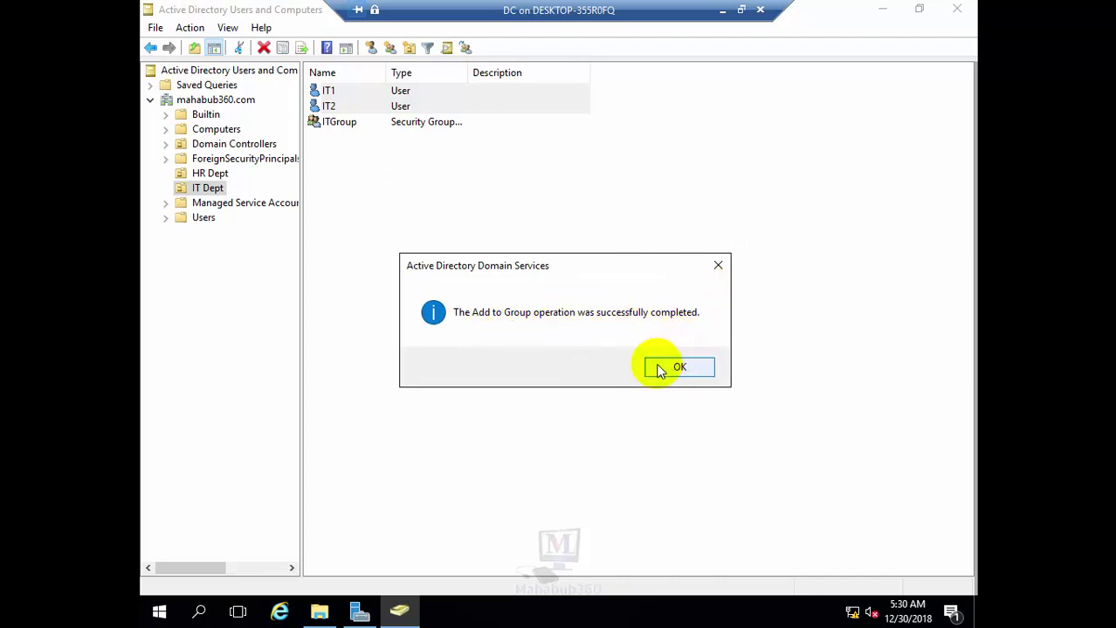
pyautogui.click(679, 367)
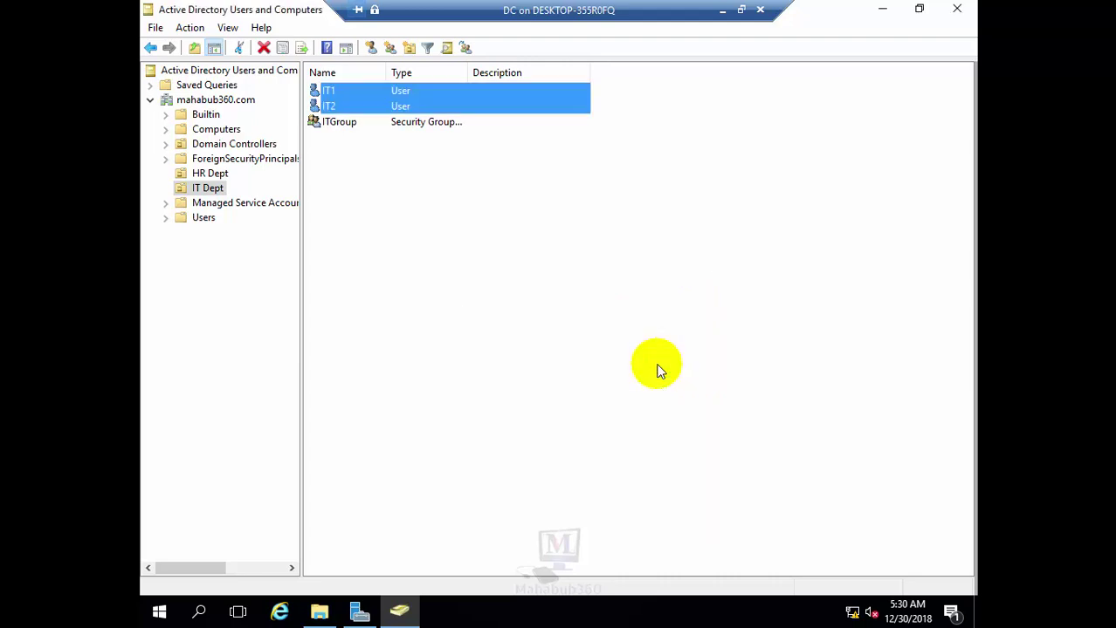
pyautogui.click(344, 124)
pyautogui.rightClick(342, 124)
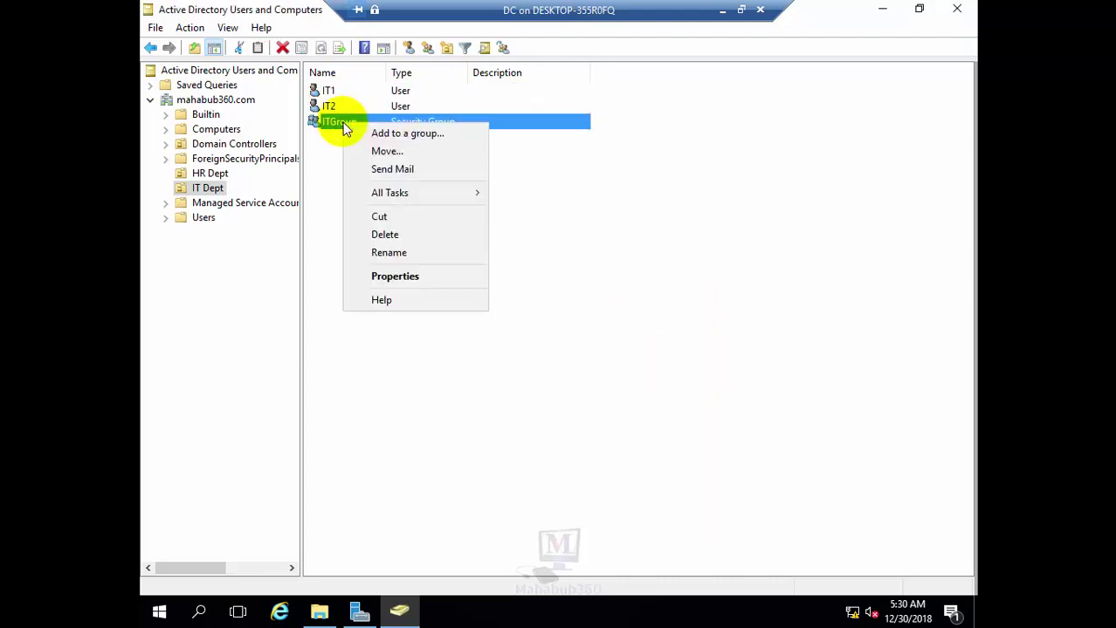
pyautogui.click(380, 274)
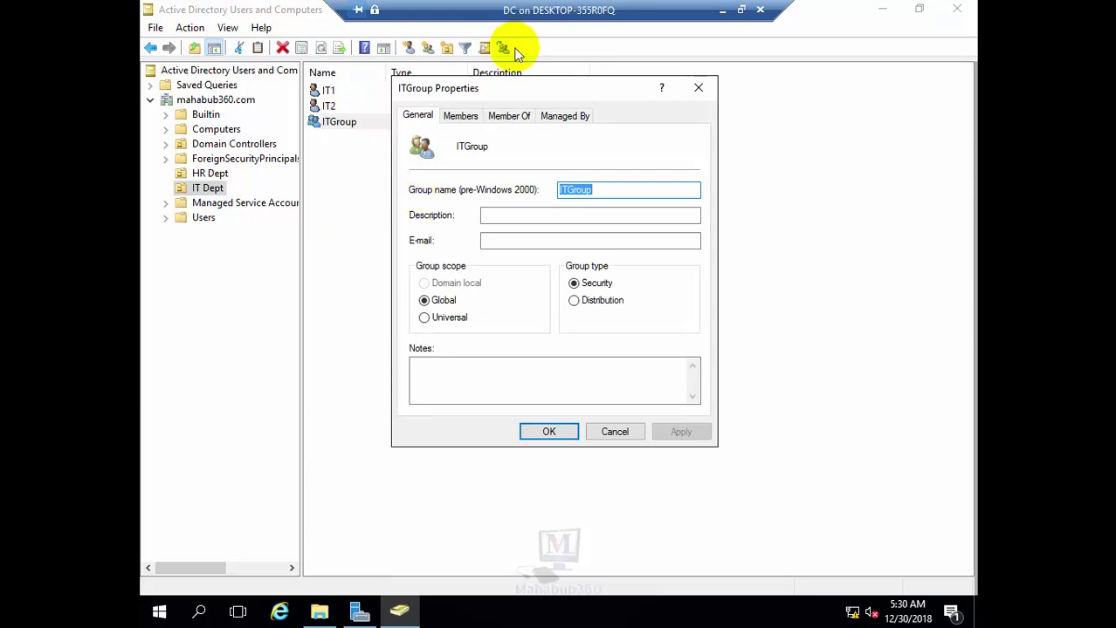
pyautogui.click(515, 116)
pyautogui.click(462, 117)
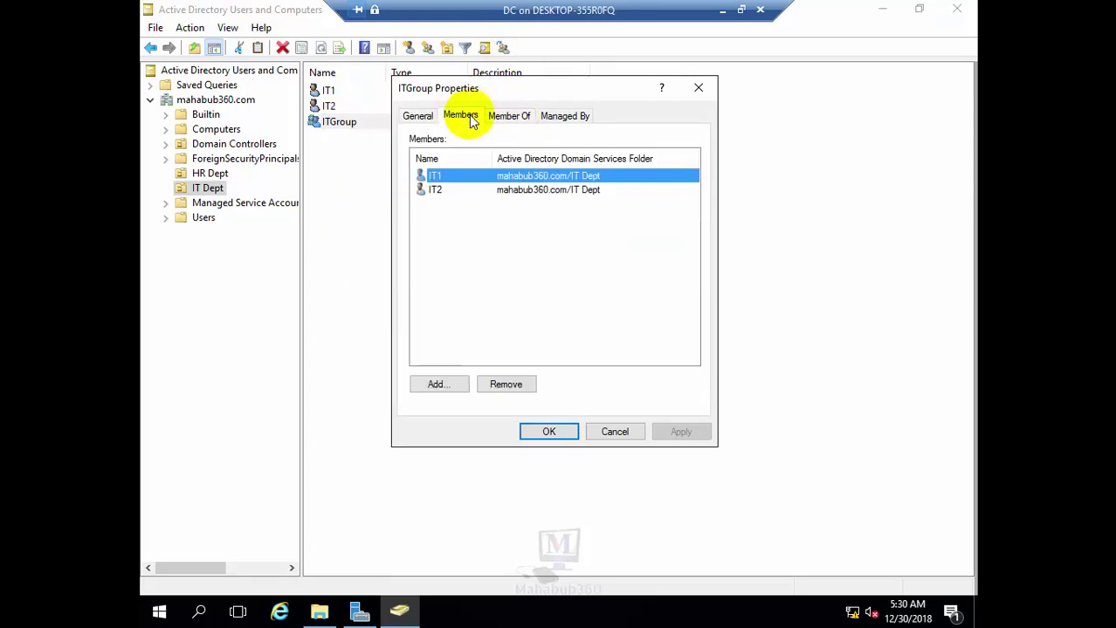
pyautogui.click(434, 190)
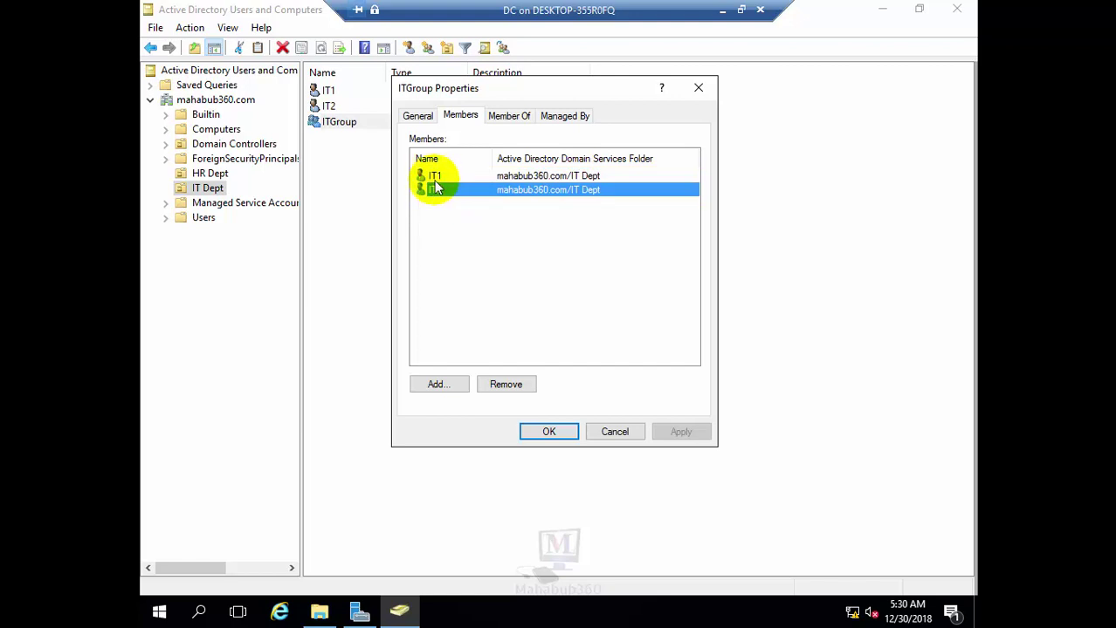
pyautogui.press('Up')
pyautogui.press('Down')
pyautogui.press('Up')
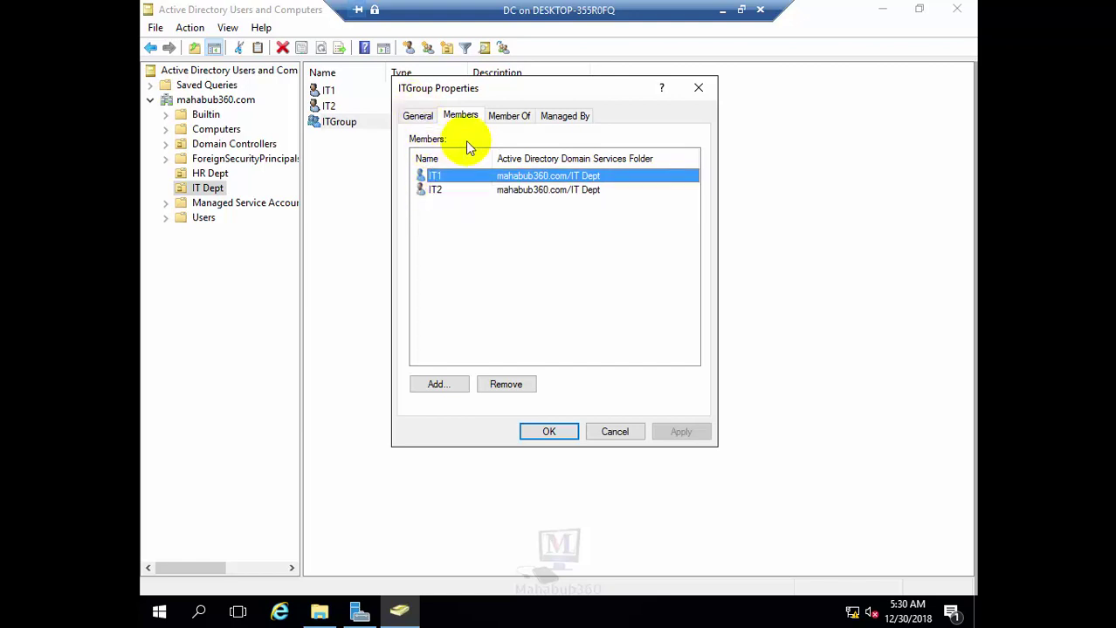
pyautogui.click(442, 385)
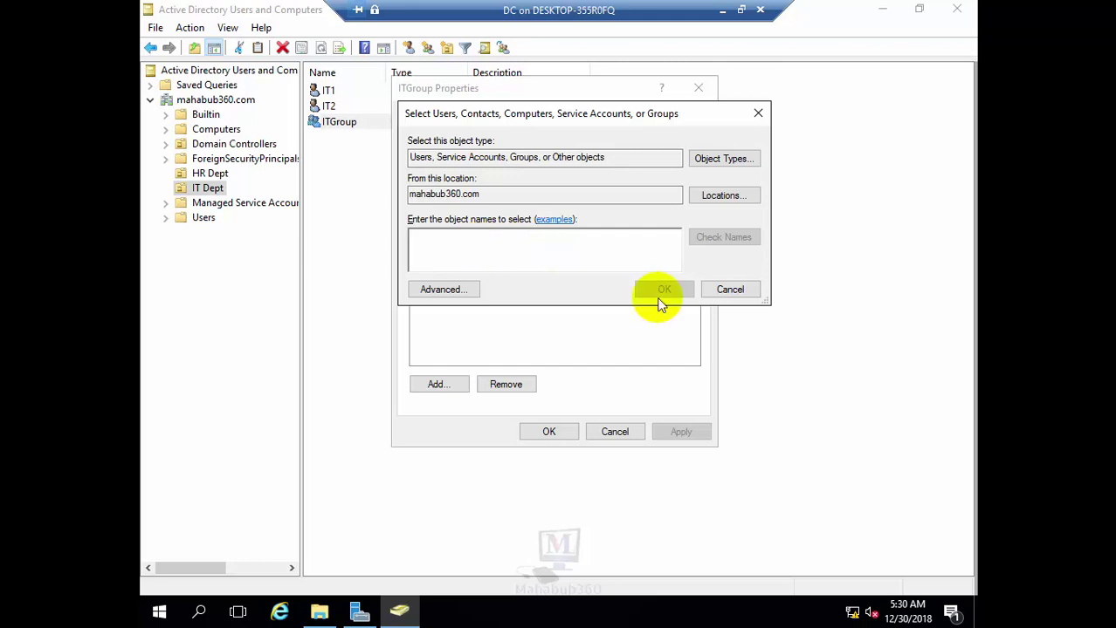
pyautogui.click(729, 289)
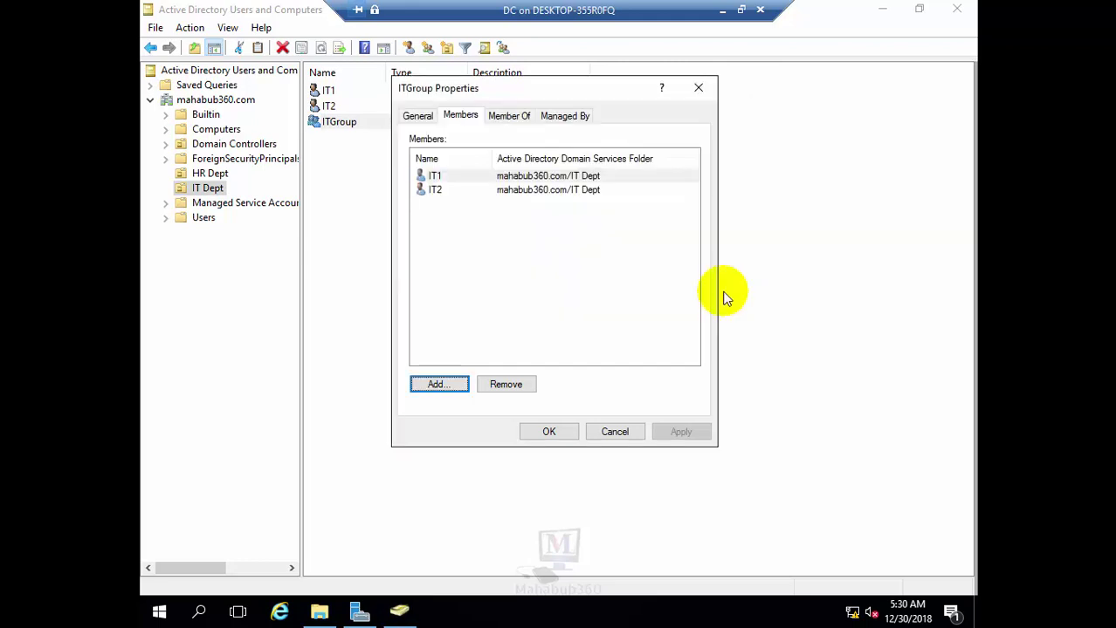
pyautogui.click(530, 431)
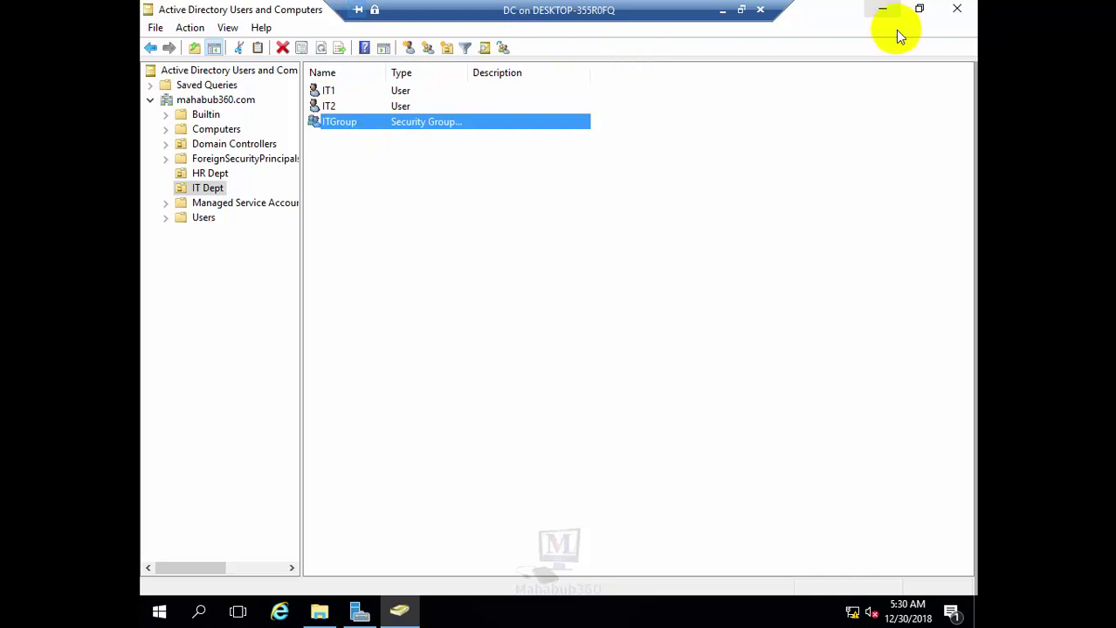
# Enable Advanced Sharing on C:\ITShare and bring up its share permissions
pyautogui.click(882, 10)
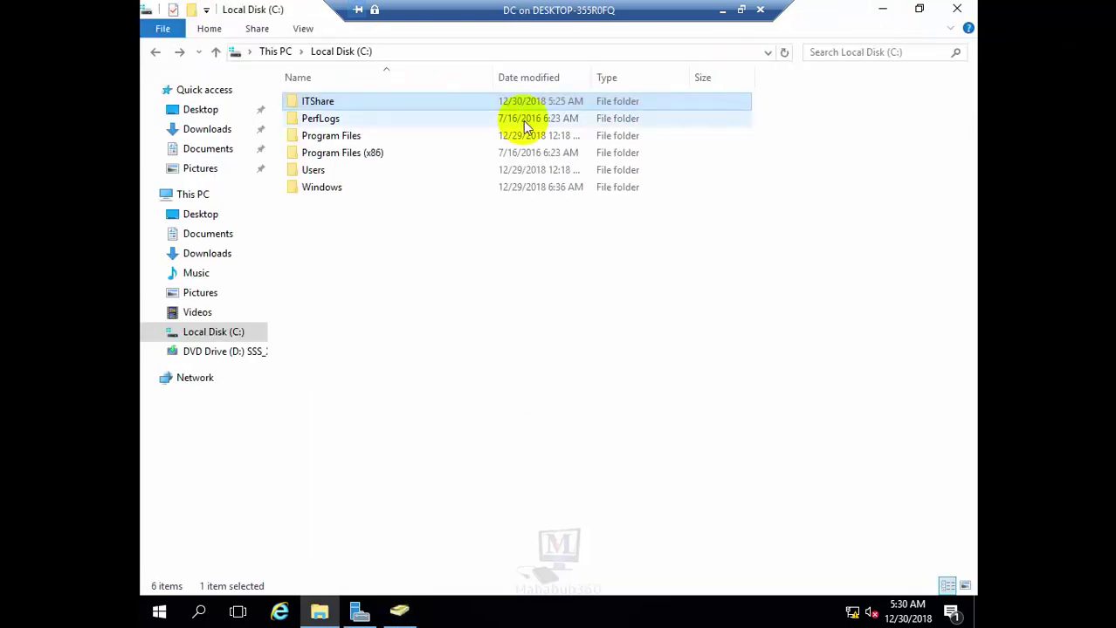
pyautogui.click(213, 331)
pyautogui.click(314, 102)
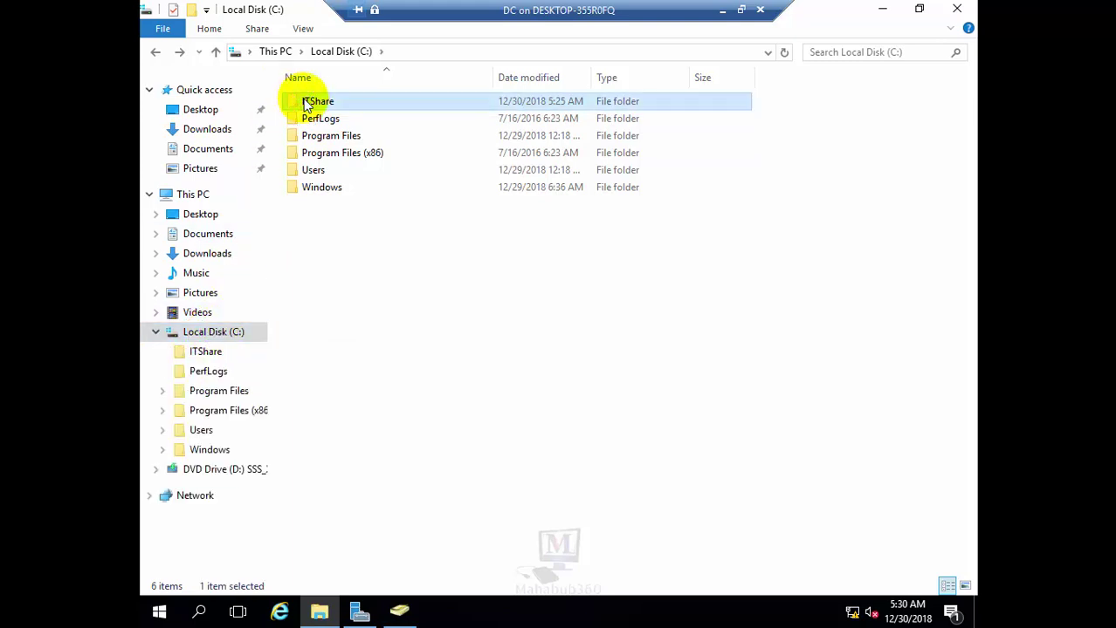
pyautogui.rightClick(318, 104)
pyautogui.click(407, 398)
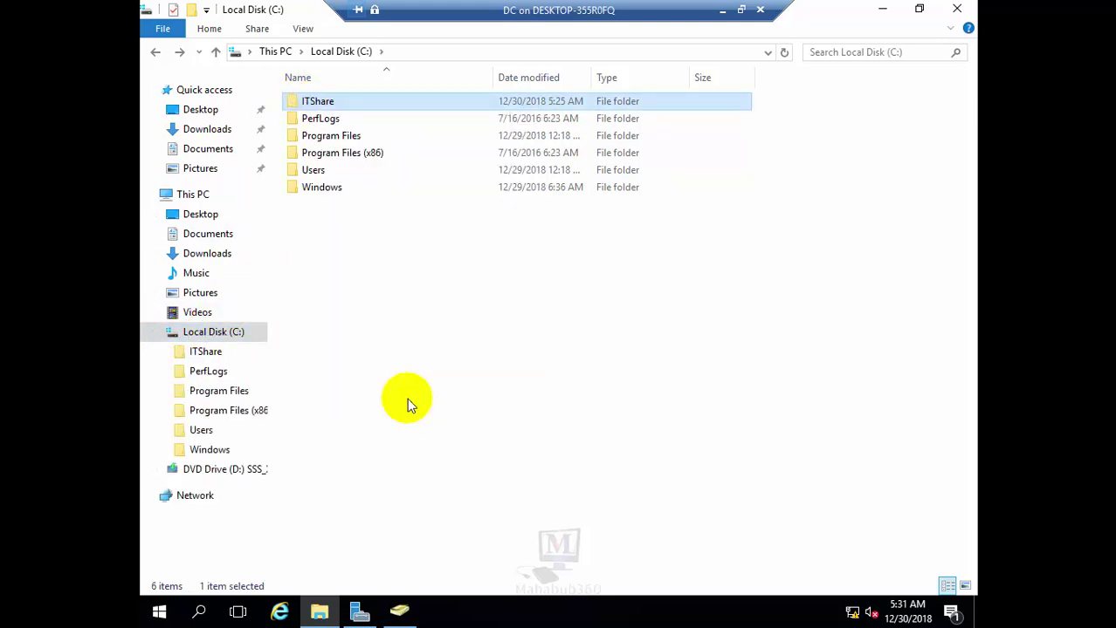
pyautogui.click(389, 147)
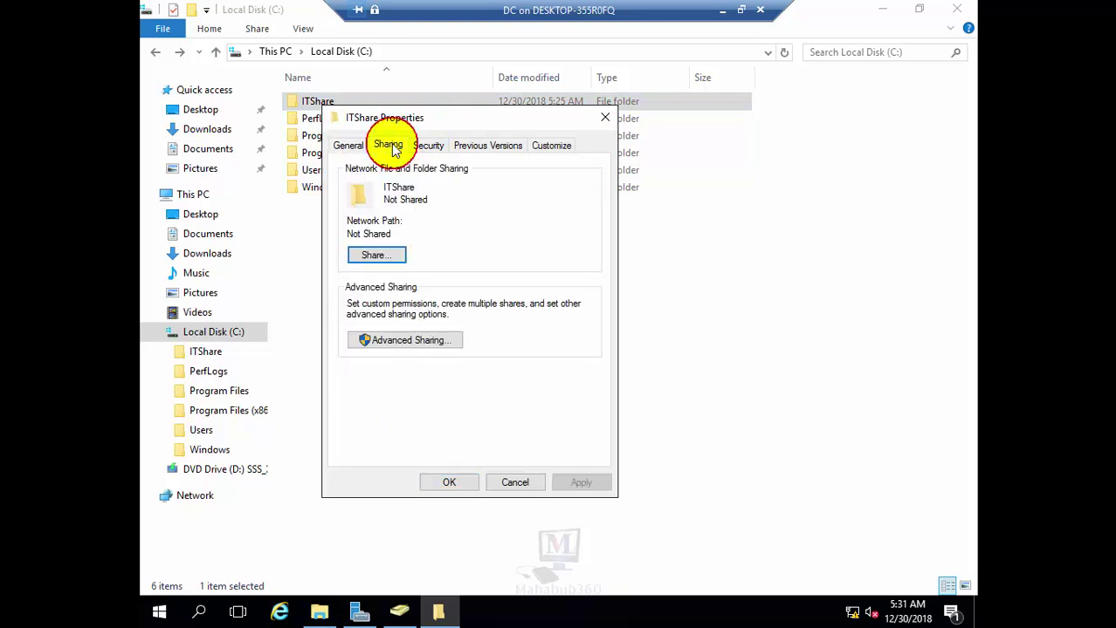
pyautogui.click(377, 340)
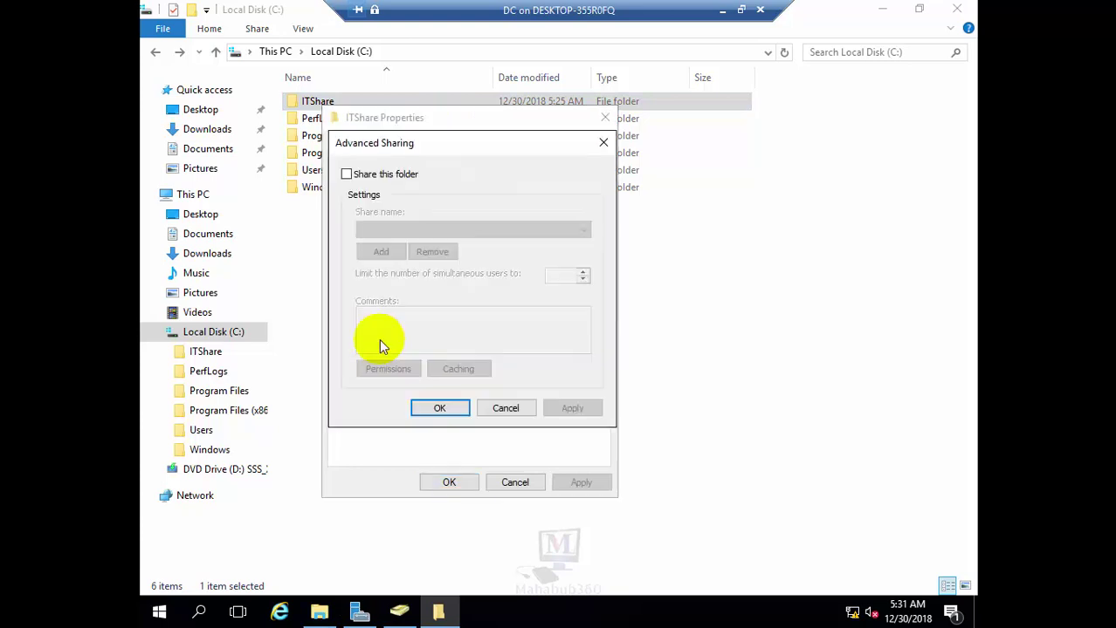
pyautogui.click(347, 174)
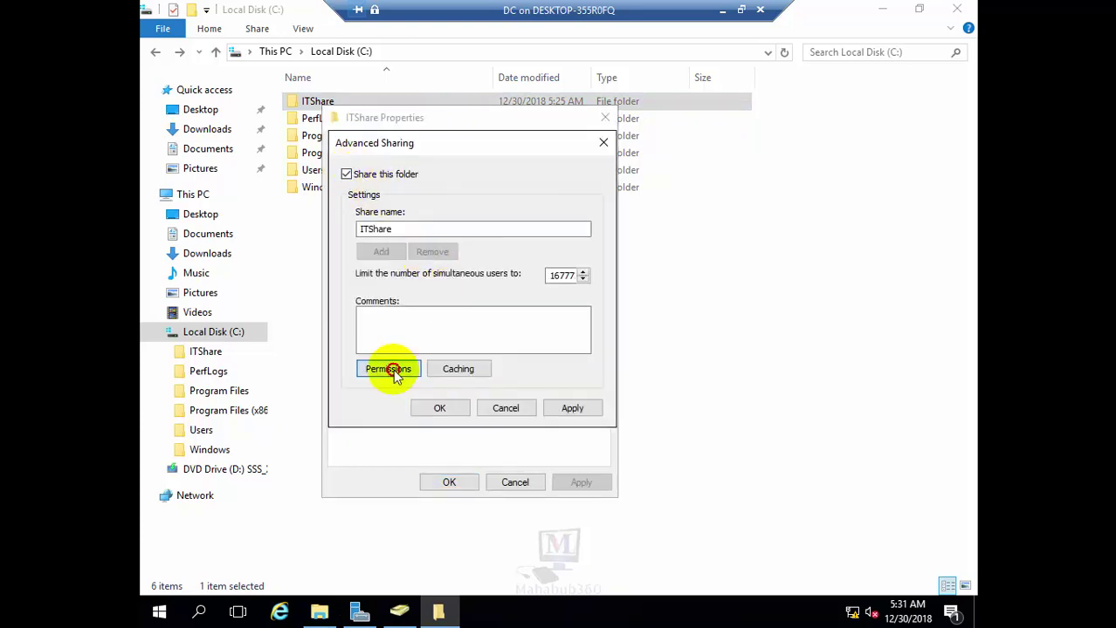
pyautogui.click(387, 368)
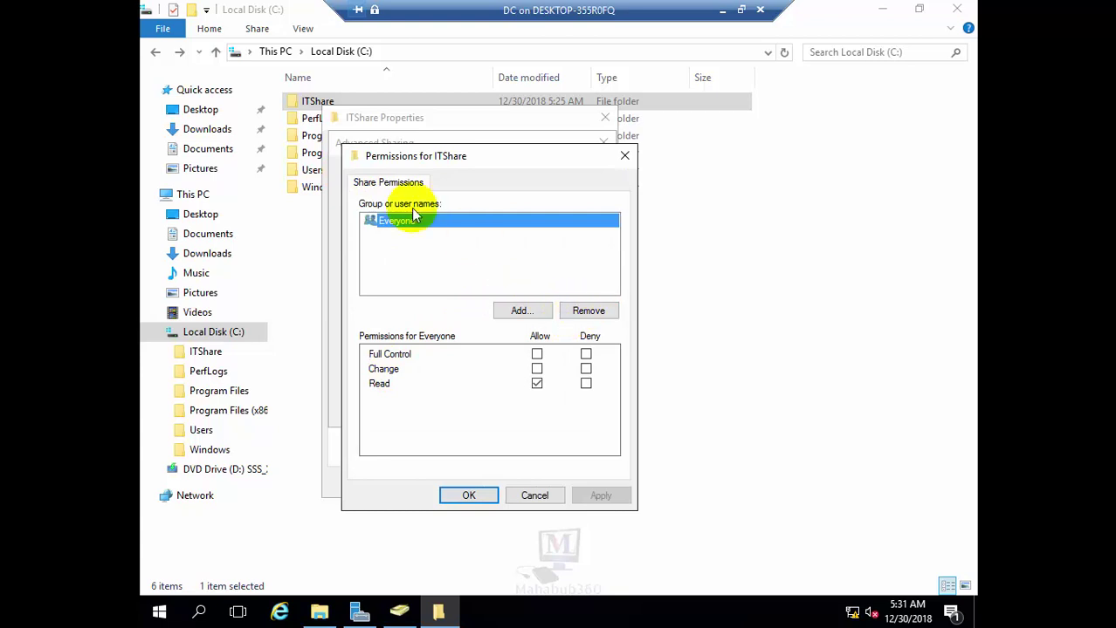
# Replace Everyone with ITGroup in the ITShare share permissions and allow it Change access
pyautogui.click(576, 312)
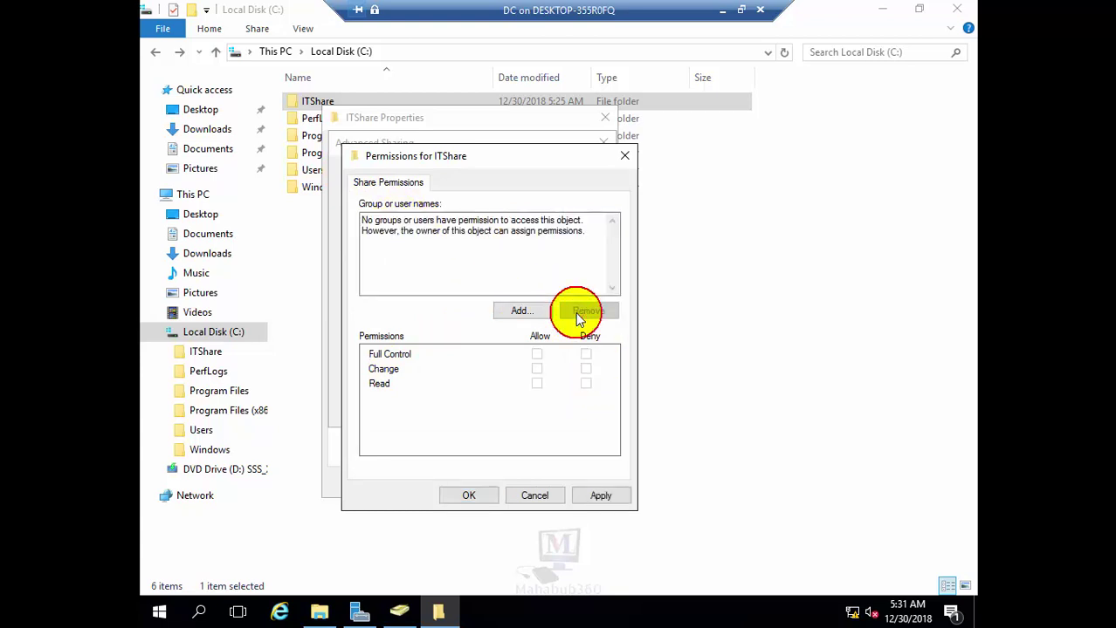
pyautogui.click(537, 311)
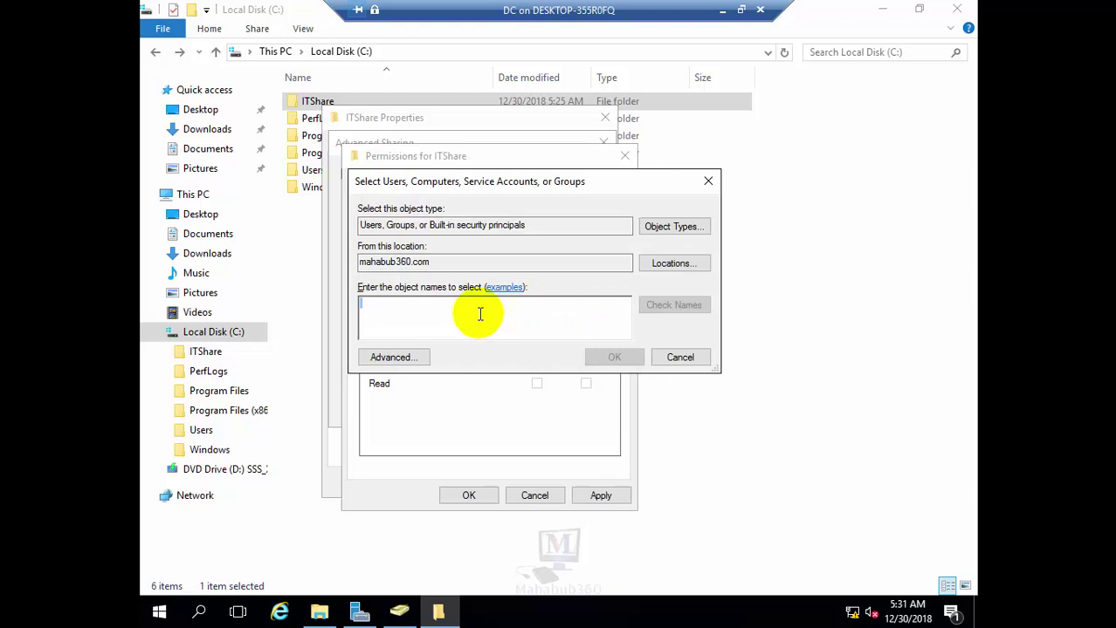
pyautogui.write('IT')
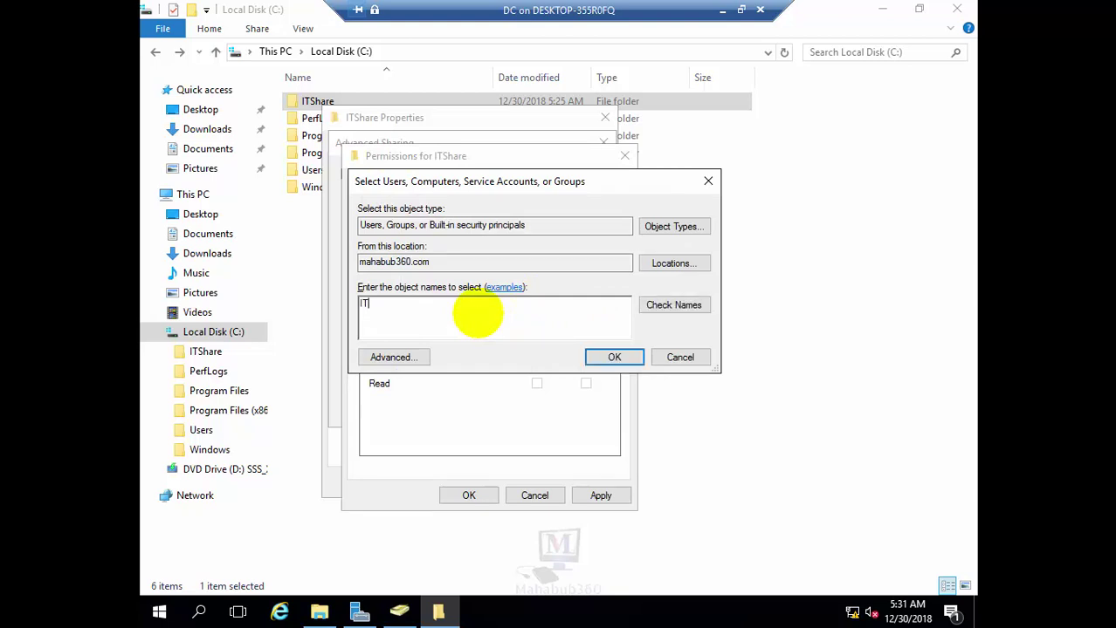
pyautogui.write('Group')
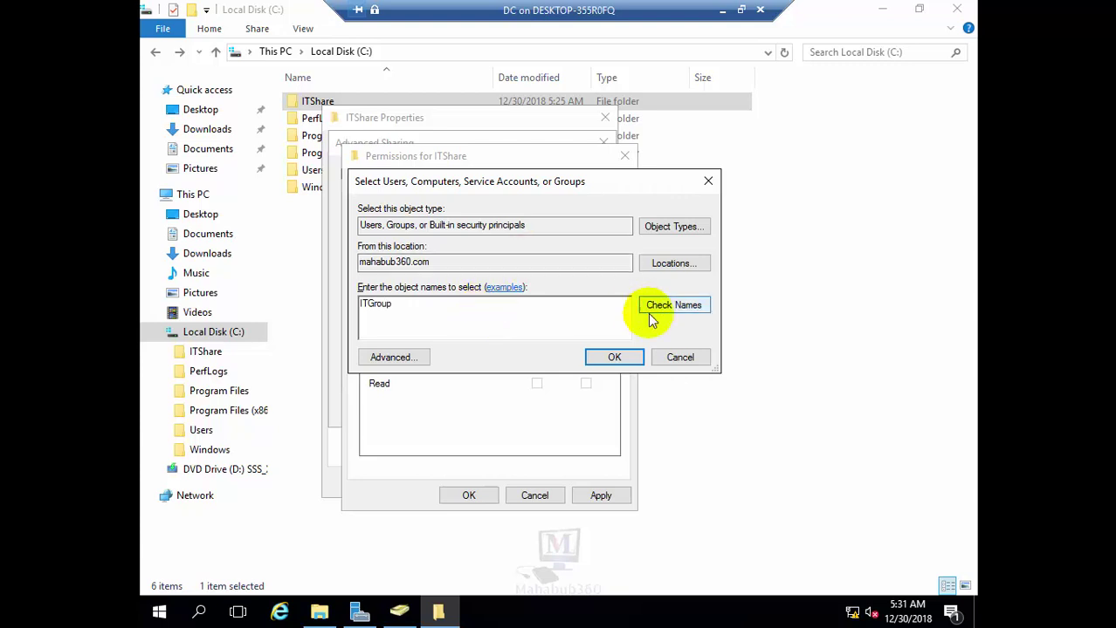
pyautogui.click(653, 312)
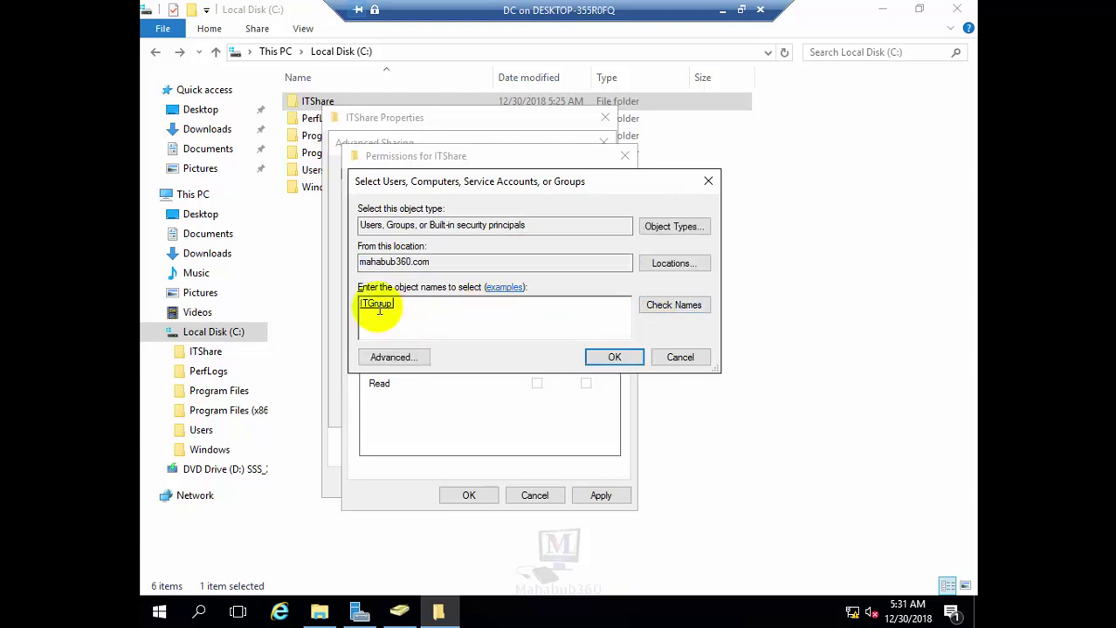
pyautogui.click(601, 356)
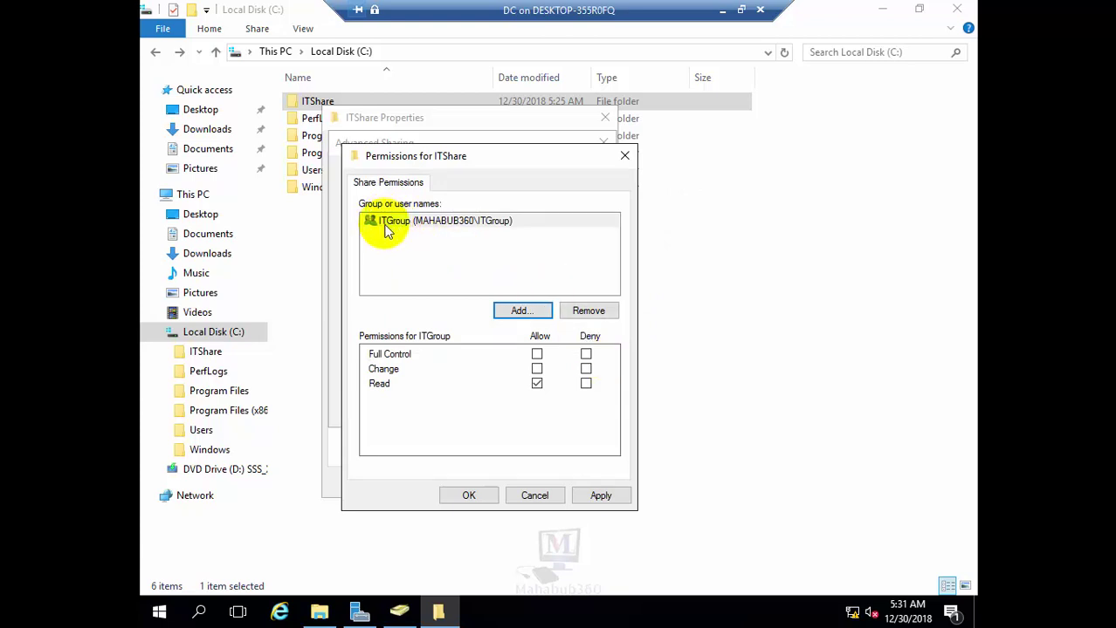
pyautogui.click(387, 226)
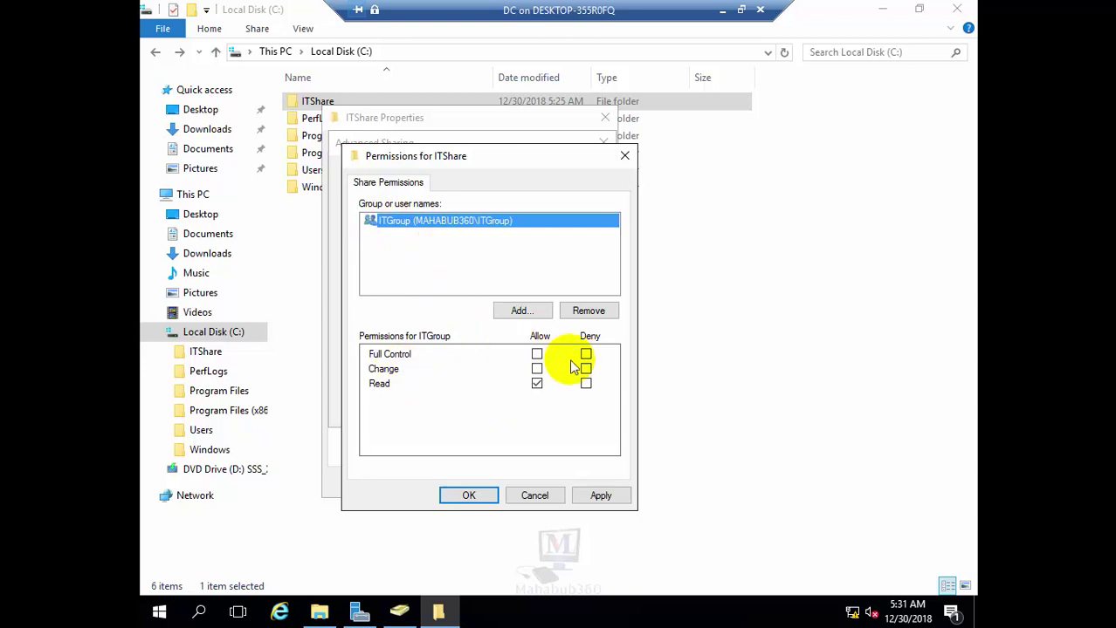
pyautogui.click(537, 369)
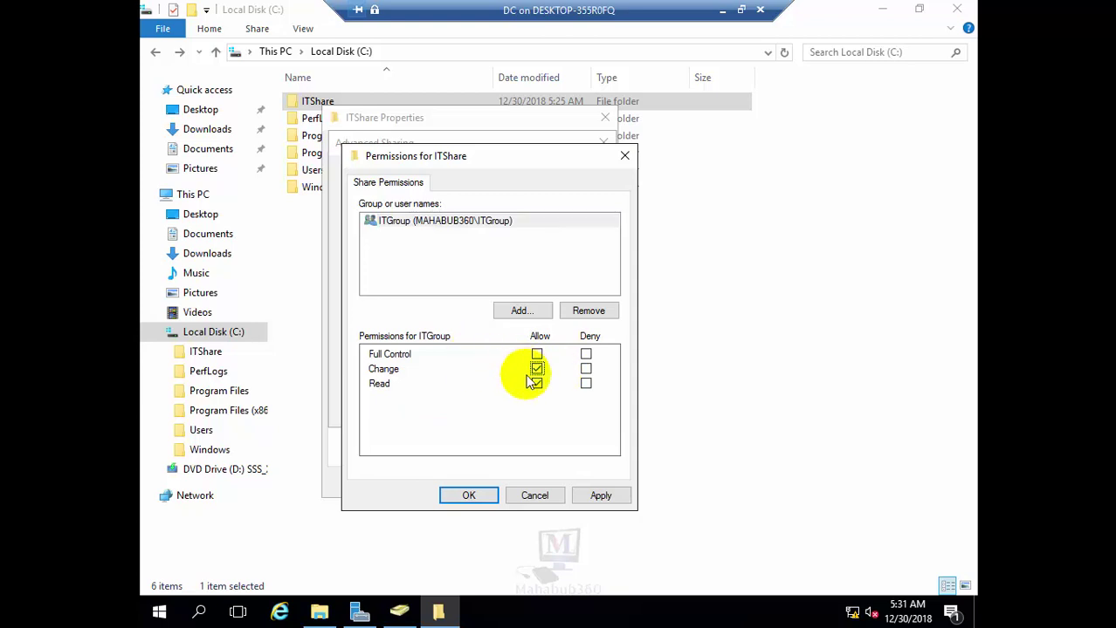
pyautogui.click(405, 224)
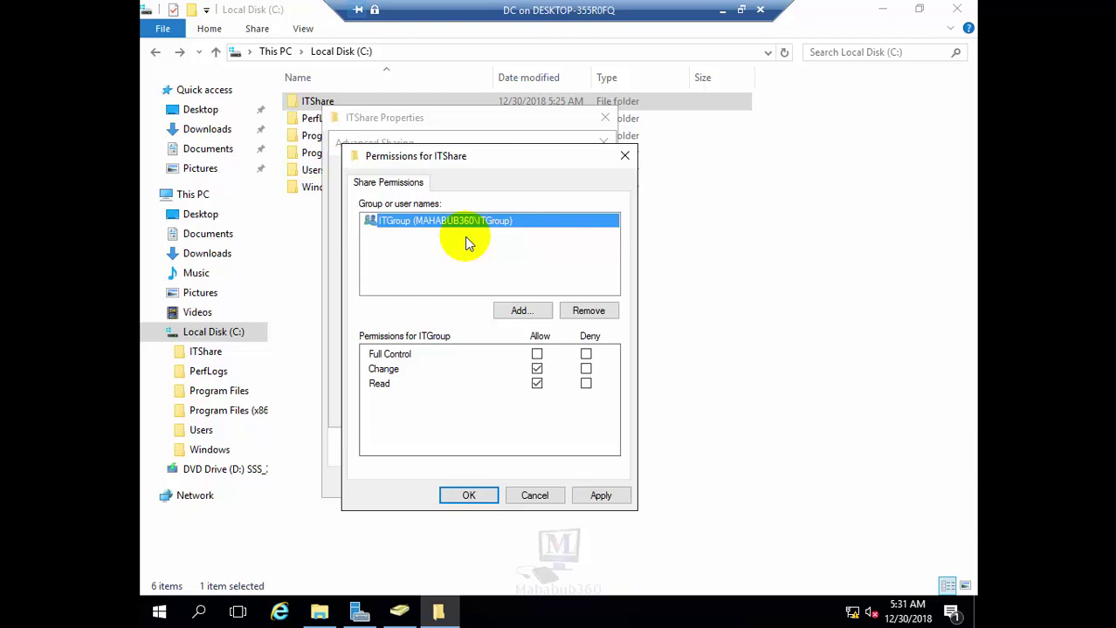
# Apply the share permissions and Advanced Sharing settings, then close ITShare Properties
pyautogui.click(601, 495)
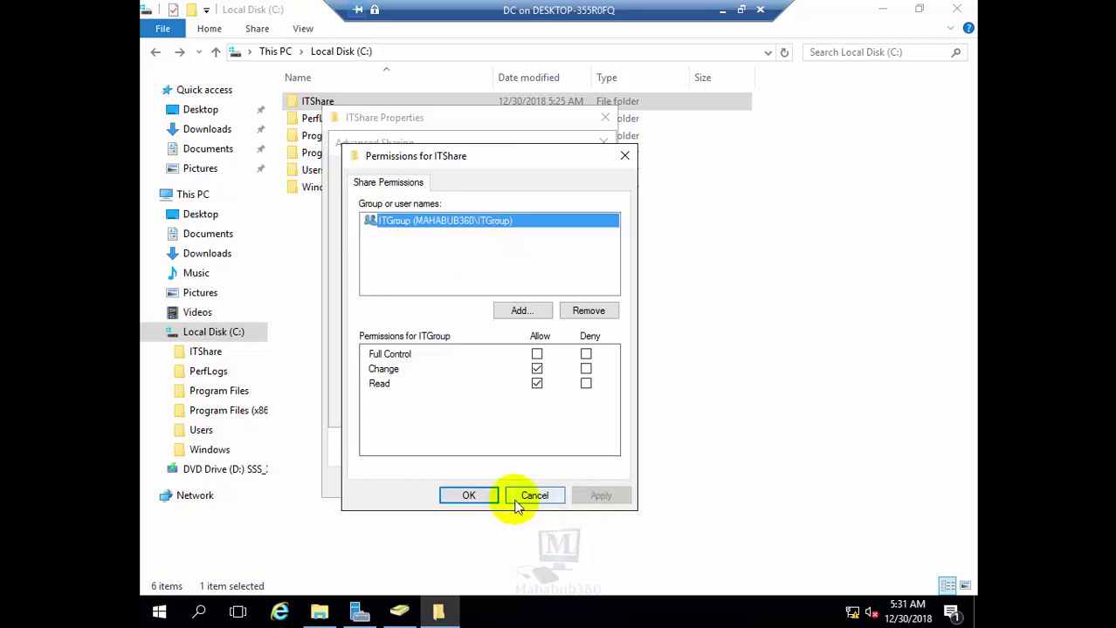
pyautogui.click(486, 494)
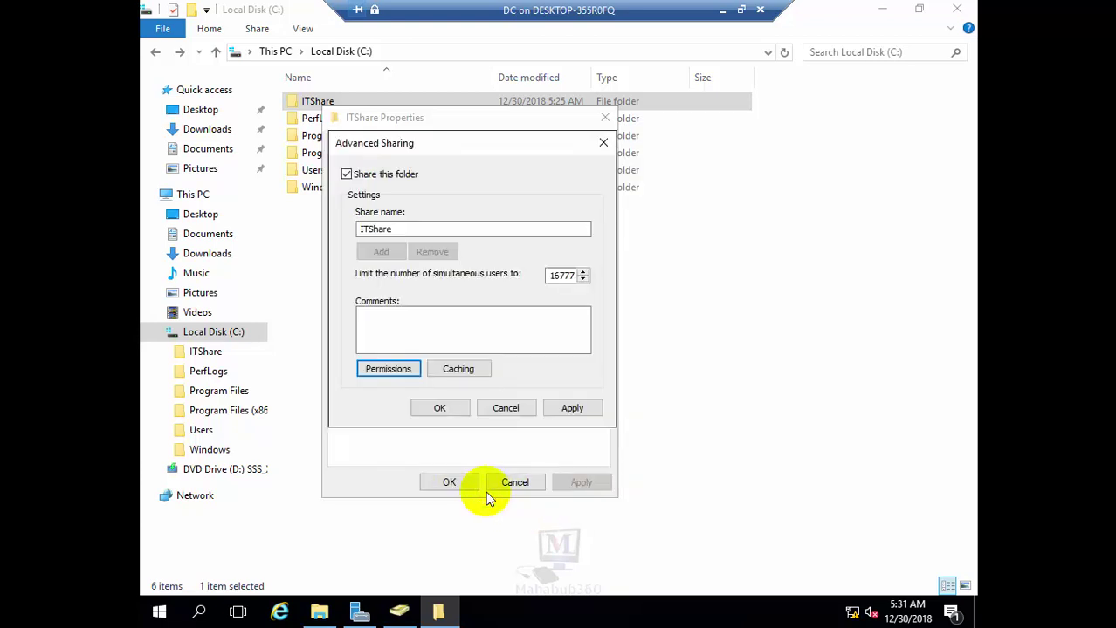
pyautogui.click(573, 406)
pyautogui.click(439, 410)
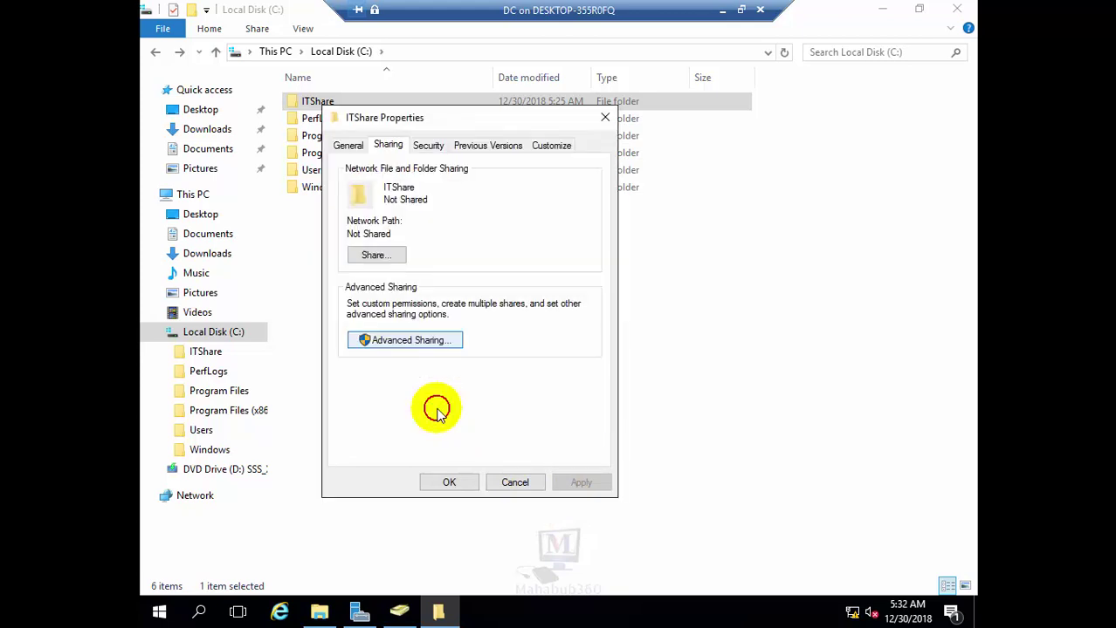
pyautogui.click(447, 483)
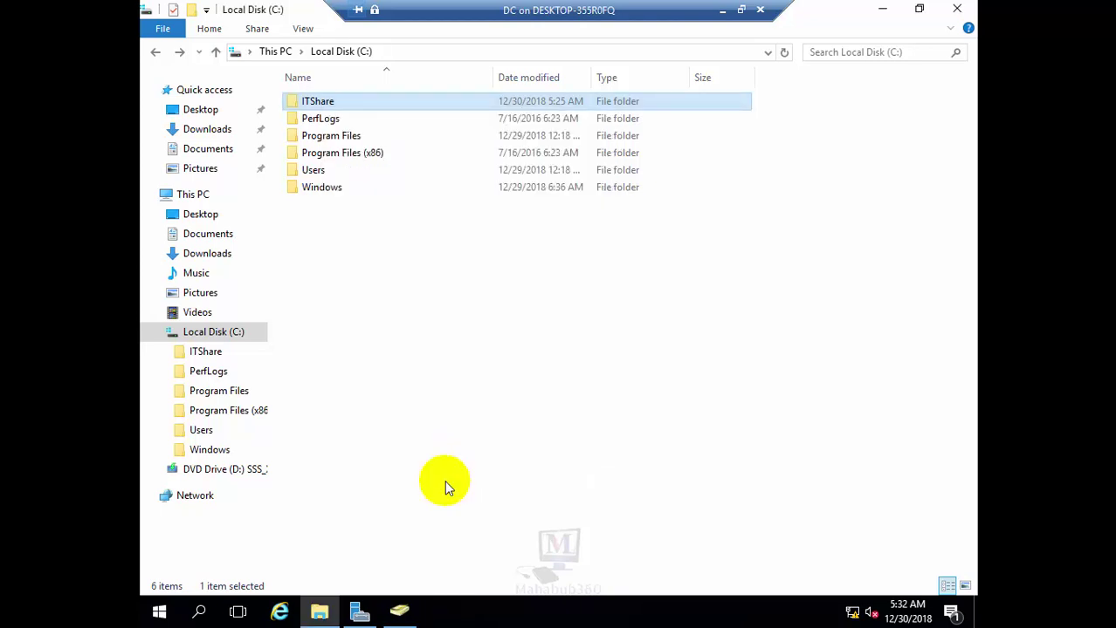
# Minimize the DC window and connect to the Server1 virtual machine from Hyper-V Manager
pyautogui.click(722, 11)
pyautogui.rightClick(222, 138)
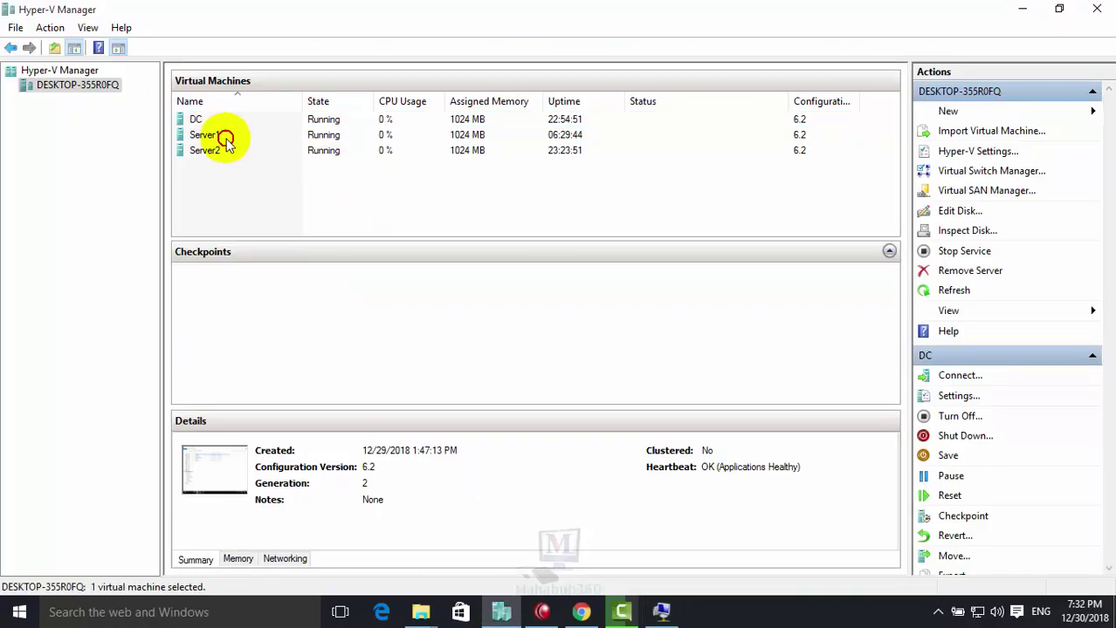
pyautogui.click(286, 150)
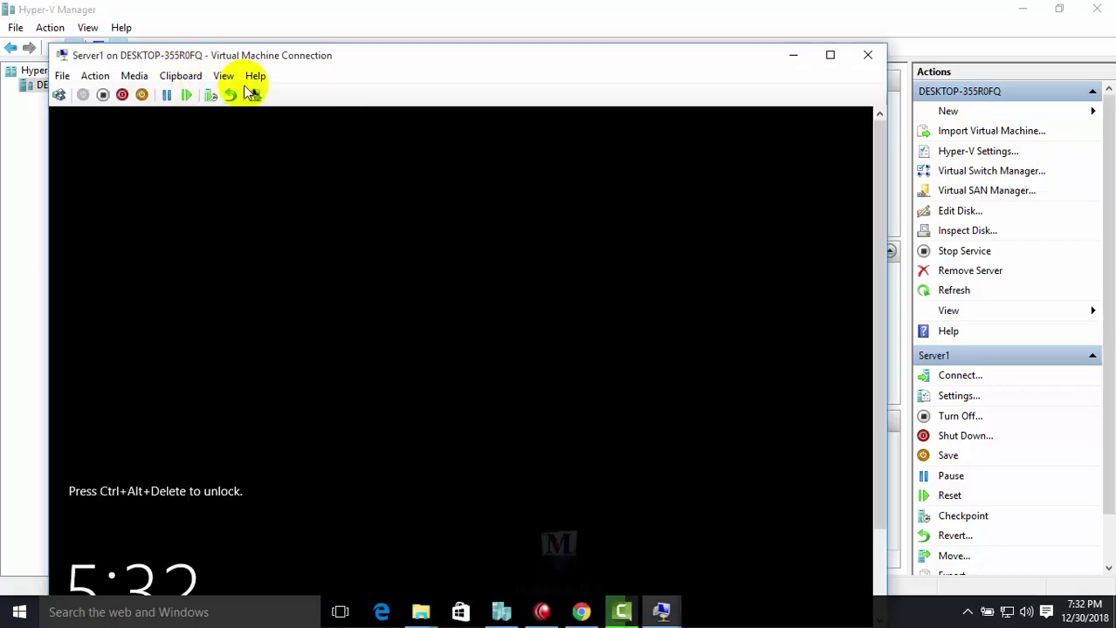
pyautogui.click(223, 77)
# Show the Server1 console full screen and sign in as the HR user with its password
pyautogui.click(250, 95)
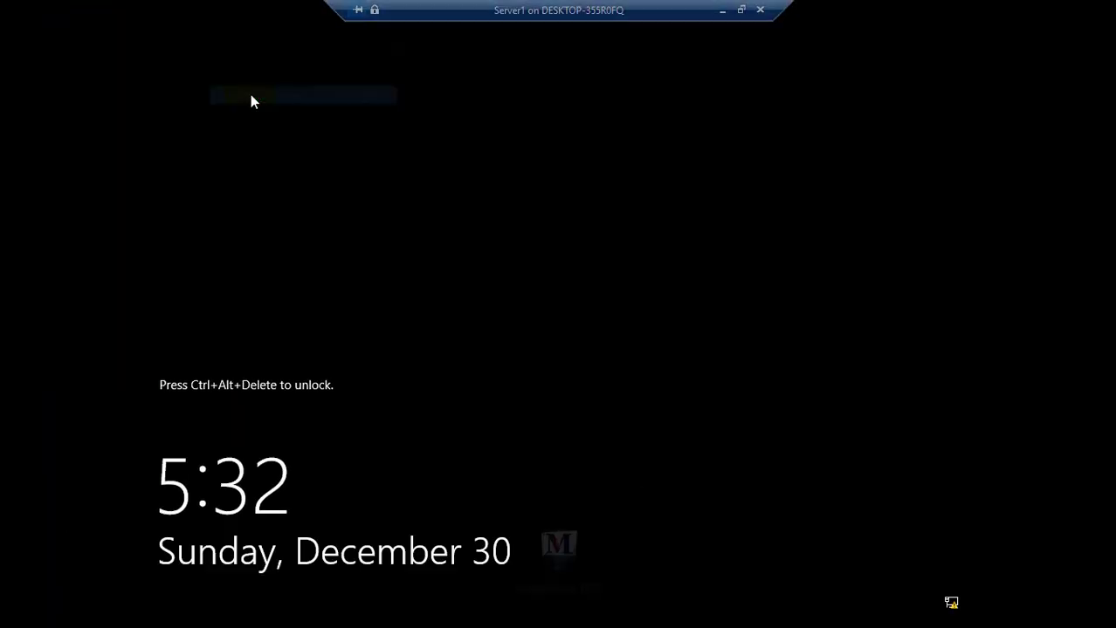
pyautogui.click(381, 387)
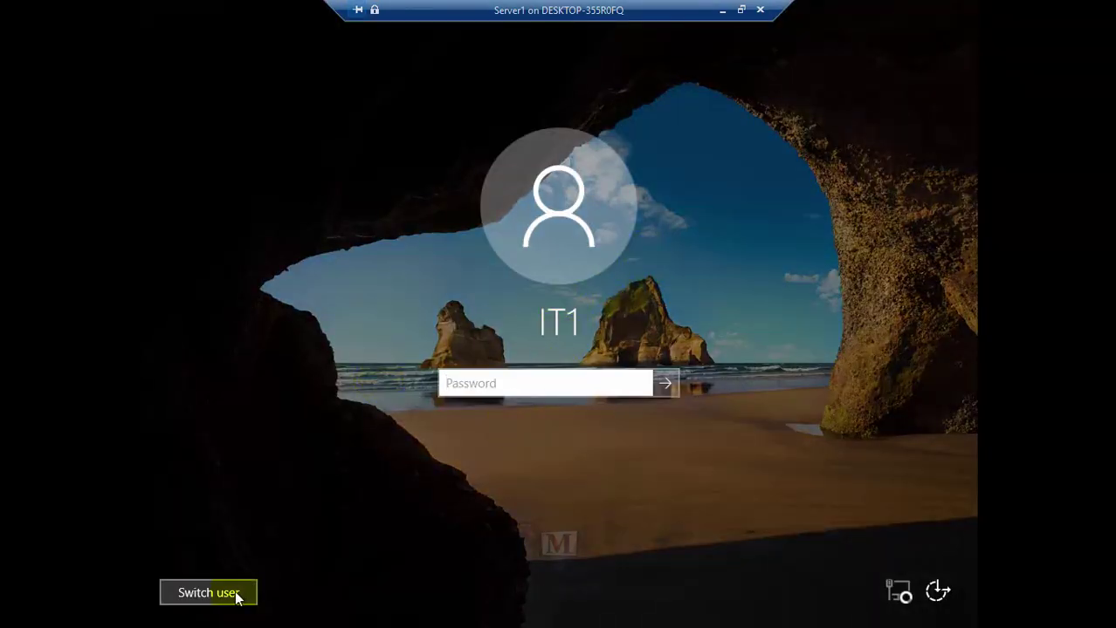
pyautogui.click(209, 593)
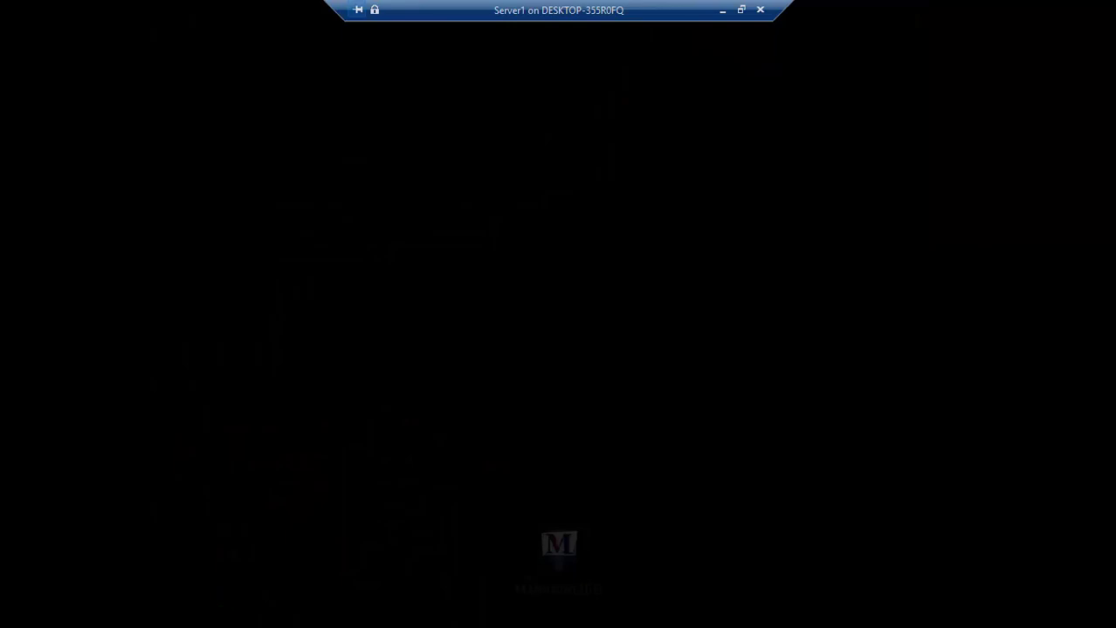
pyautogui.click(273, 465)
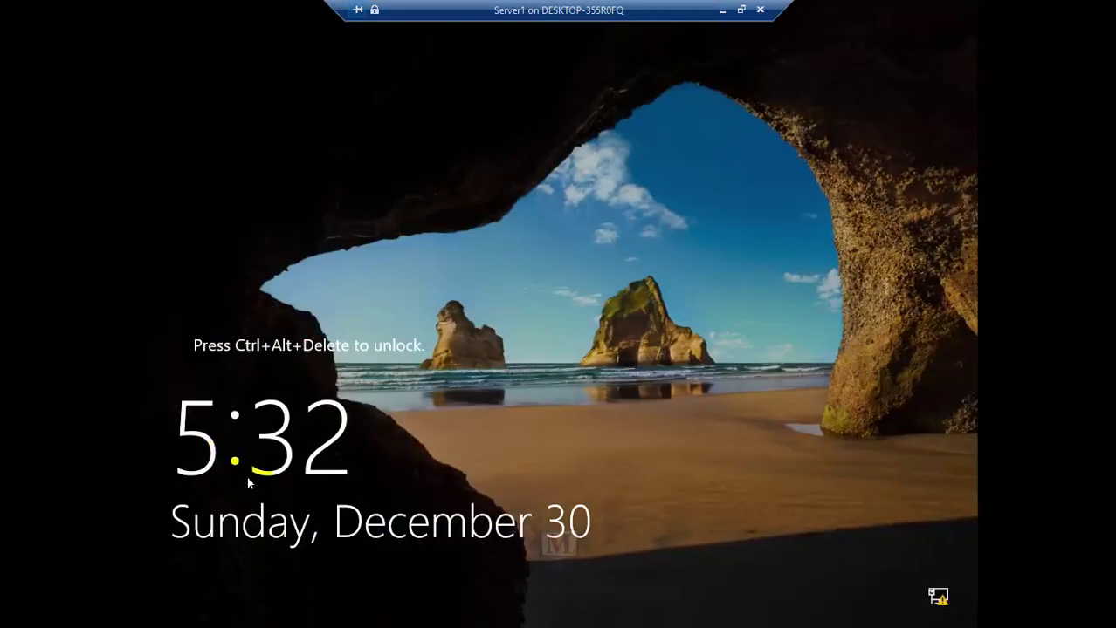
pyautogui.click(281, 500)
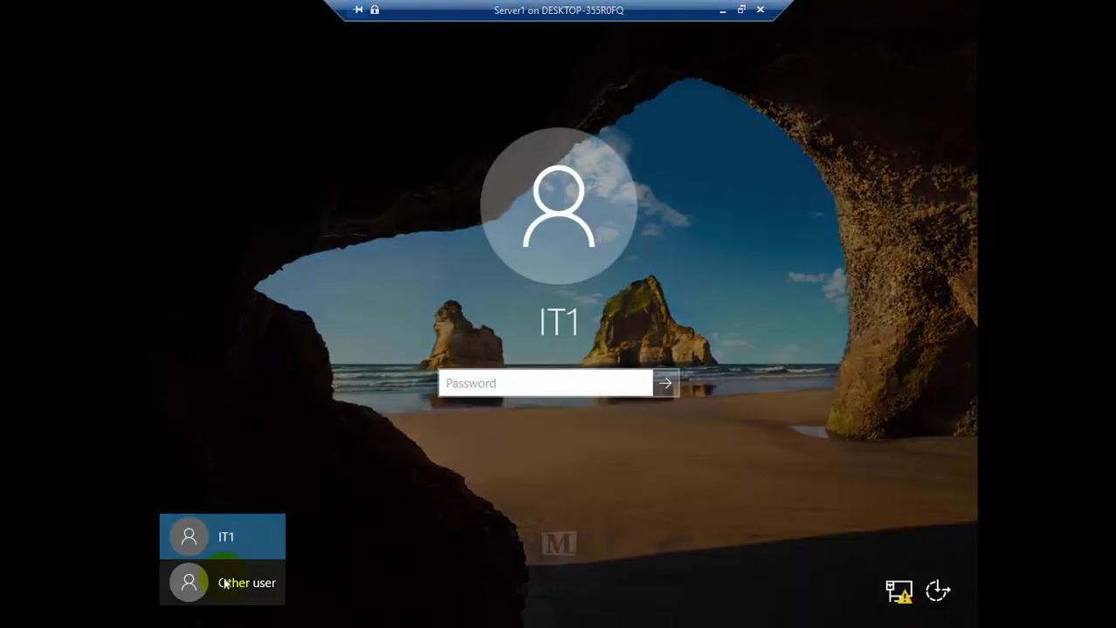
pyautogui.click(224, 585)
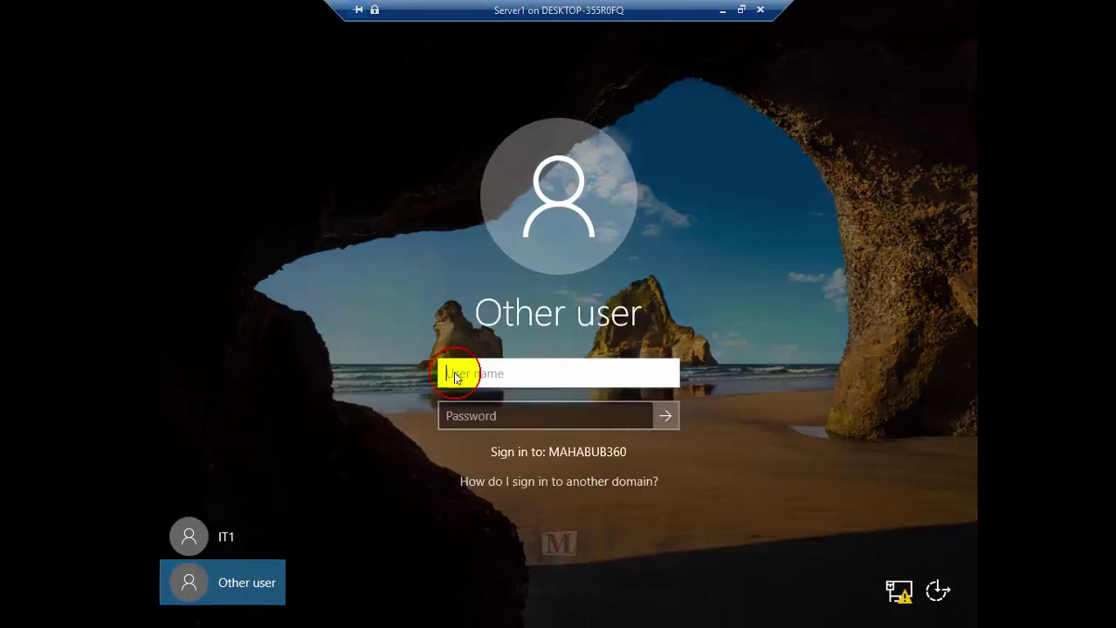
pyautogui.write('hi1')
pyautogui.press('Tab')
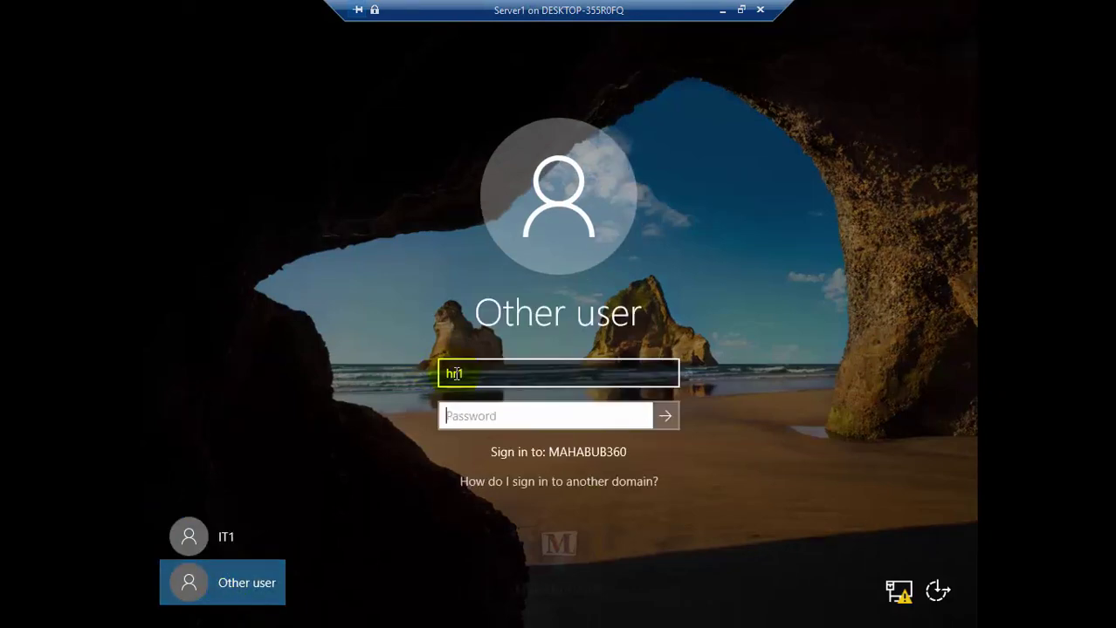
pyautogui.write('Pa')
pyautogui.press('Return')
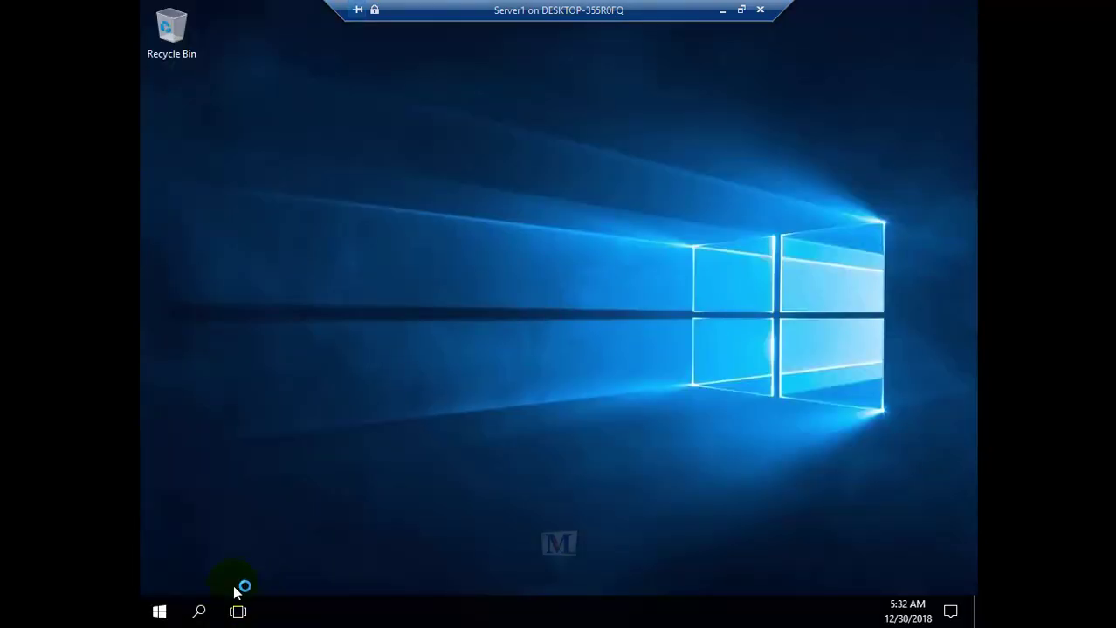
# Open \\dc via Run, try opening ITShare, and dismiss the access-denied Network Error
pyautogui.click(159, 614)
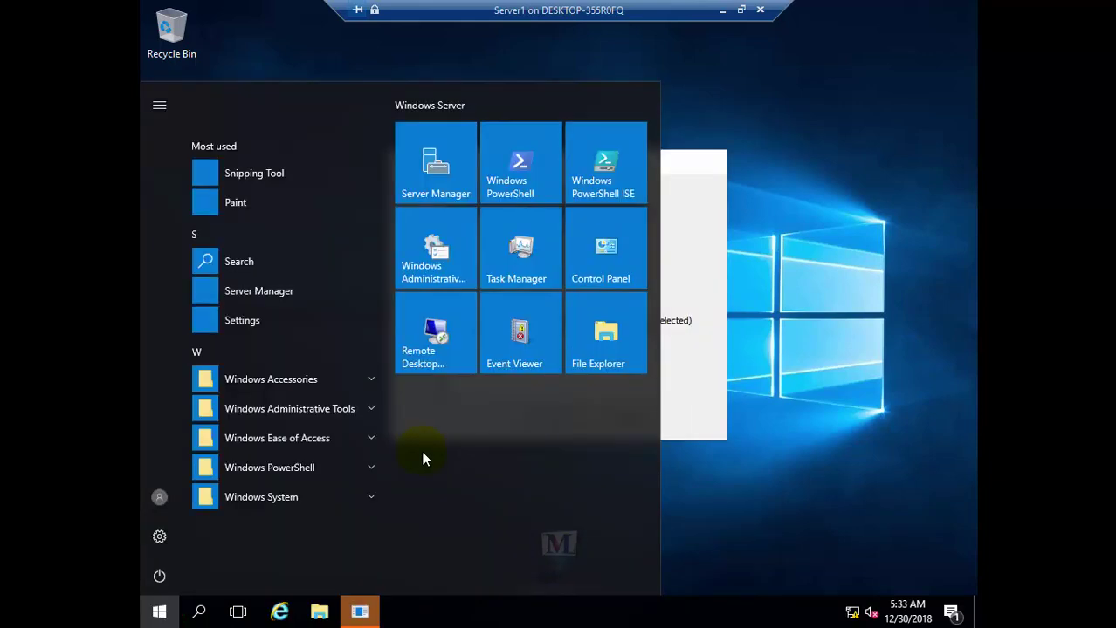
pyautogui.press('super+r')
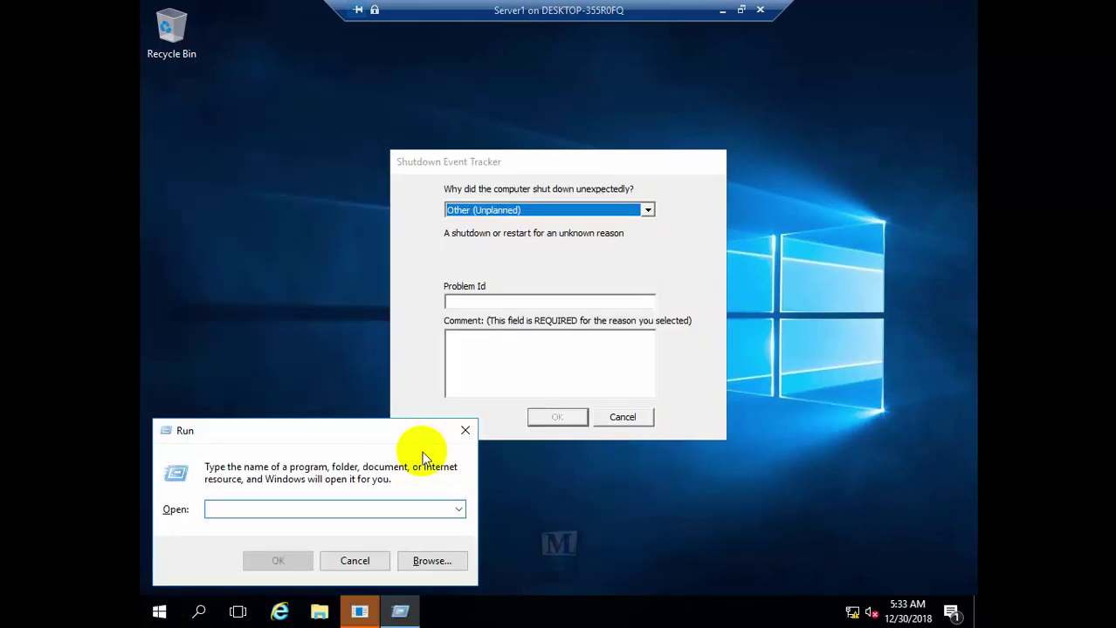
pyautogui.write('\\\\')
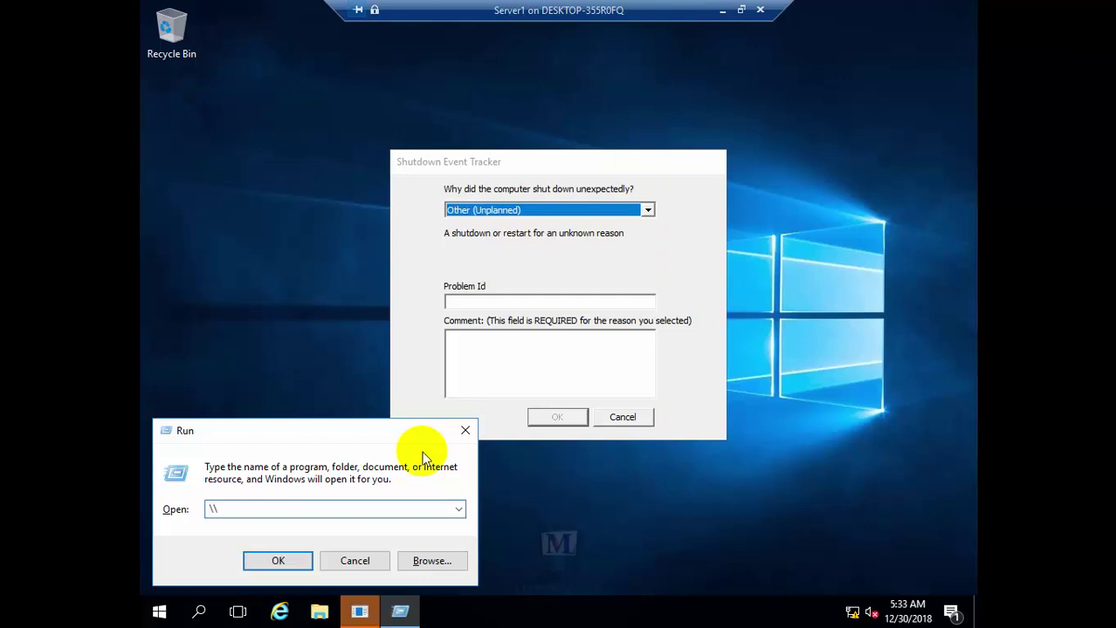
pyautogui.write('dc')
pyautogui.press('Return')
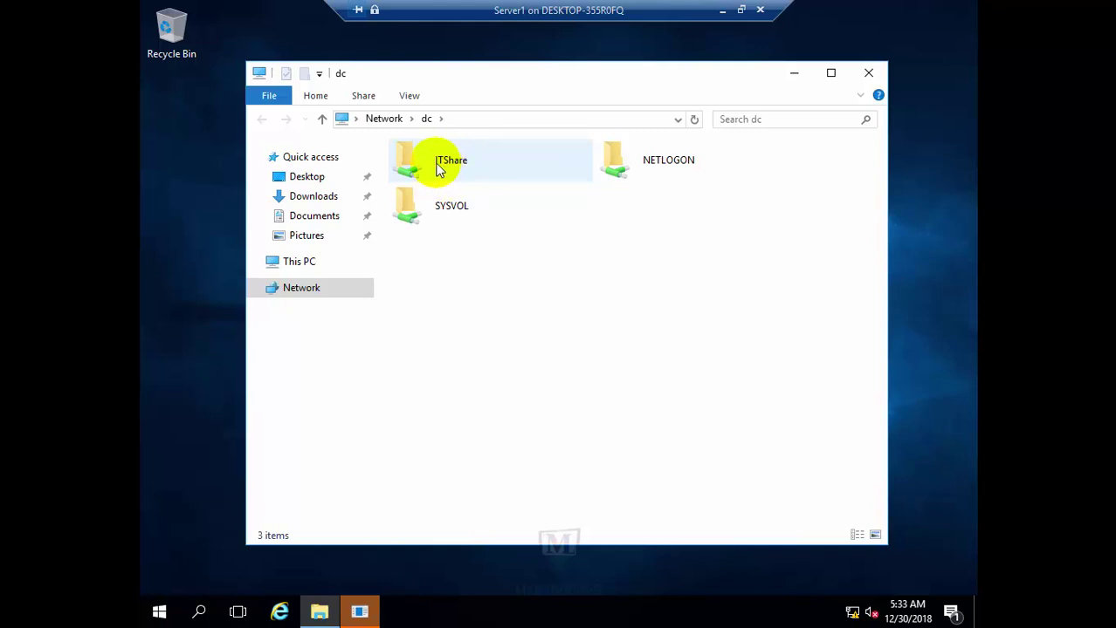
pyautogui.doubleClick(439, 170)
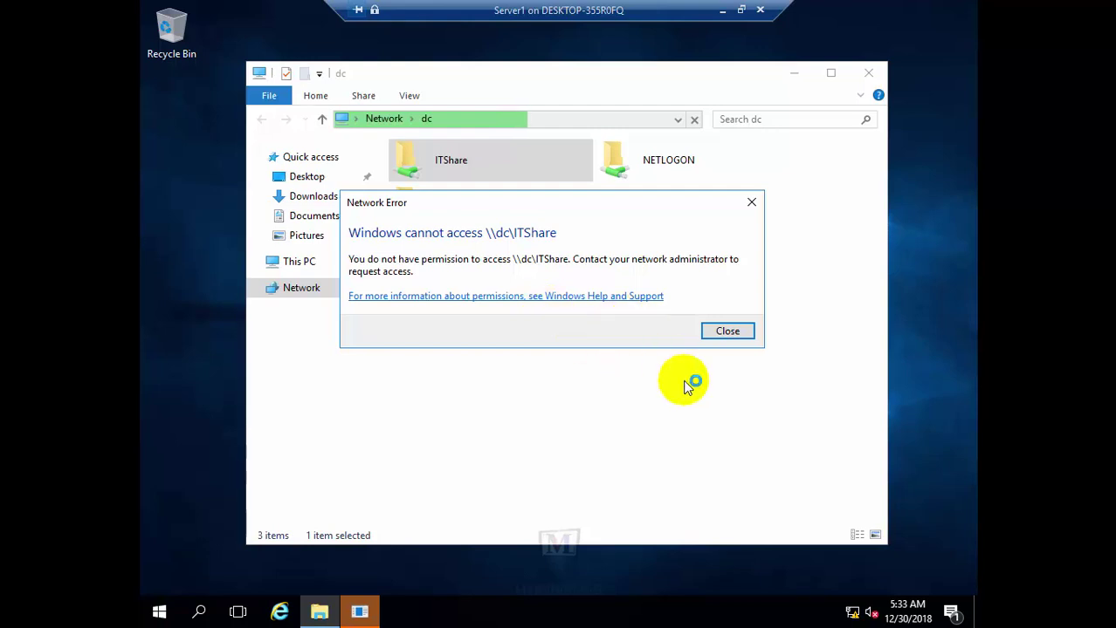
pyautogui.click(728, 331)
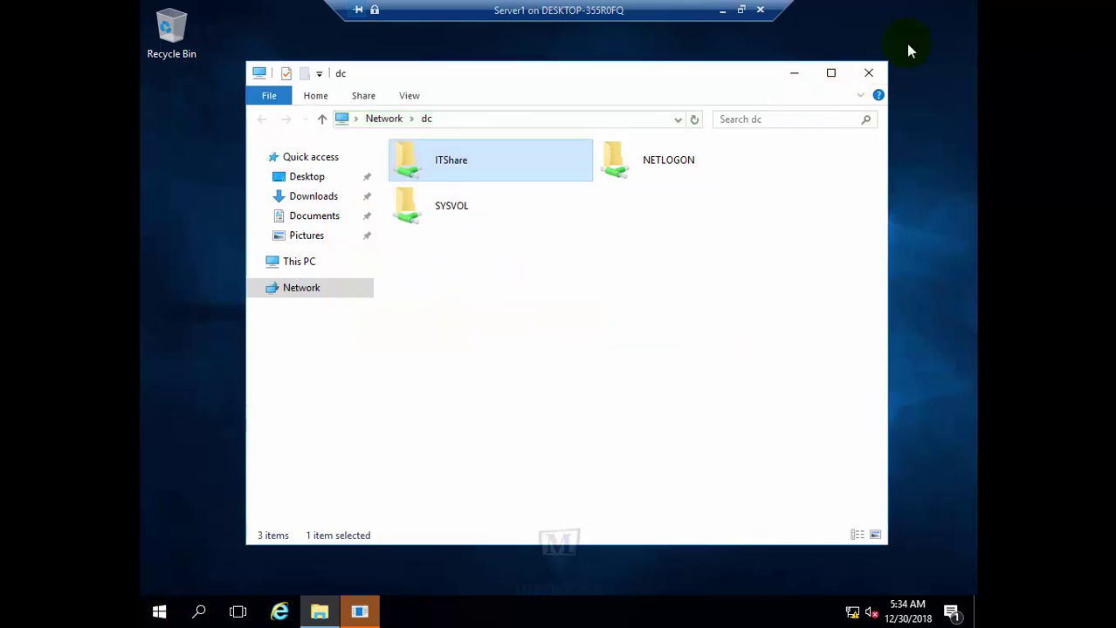
# Close the dc folder window and dismiss the Shutdown Event Tracker with comment 'asdf'
pyautogui.click(869, 75)
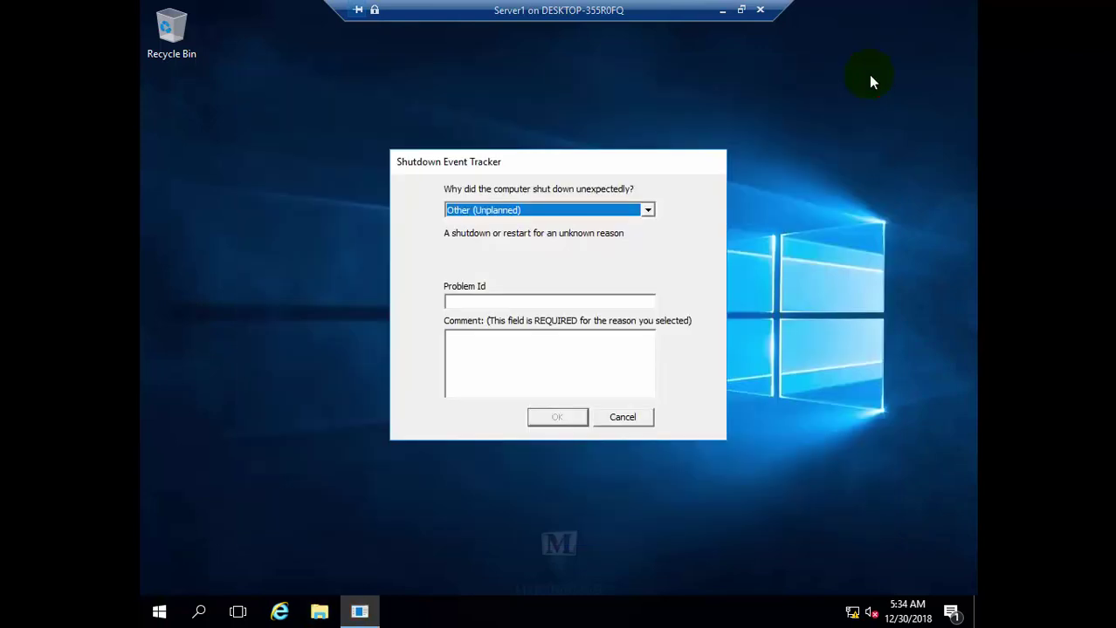
pyautogui.click(556, 348)
pyautogui.write('asdf')
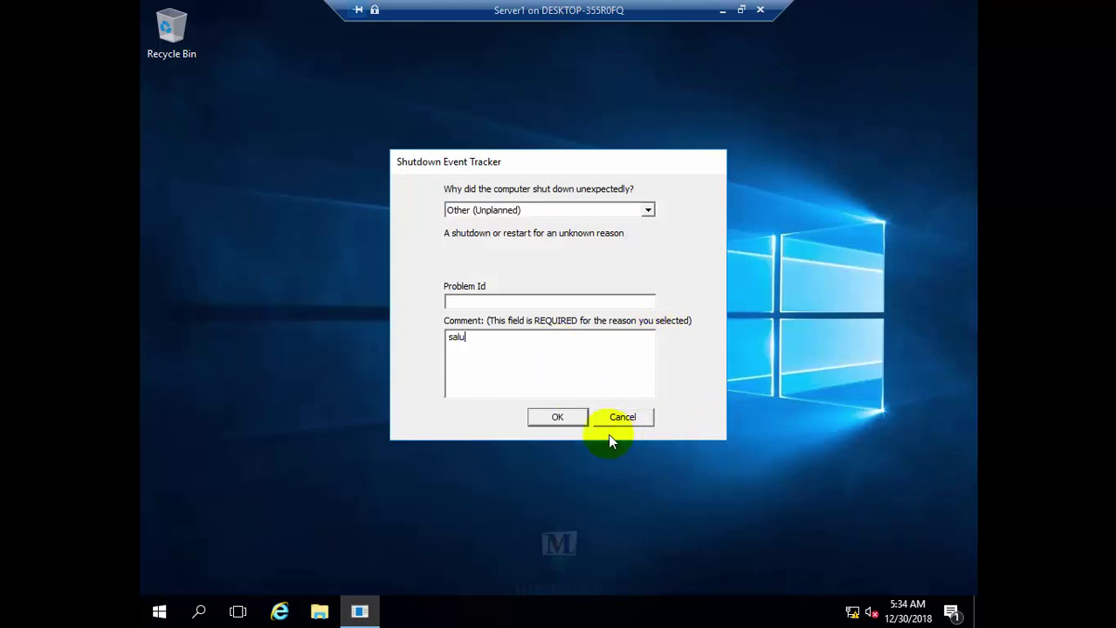
pyautogui.click(575, 421)
# Sign out of the HR account and sign back in as IT1
pyautogui.click(159, 612)
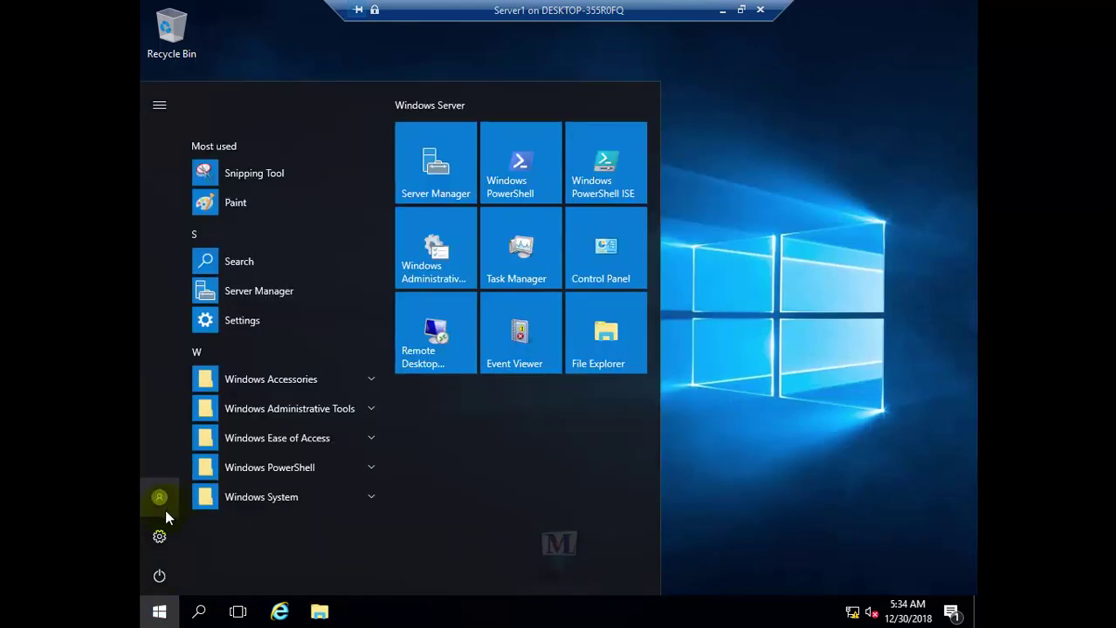
pyautogui.click(162, 499)
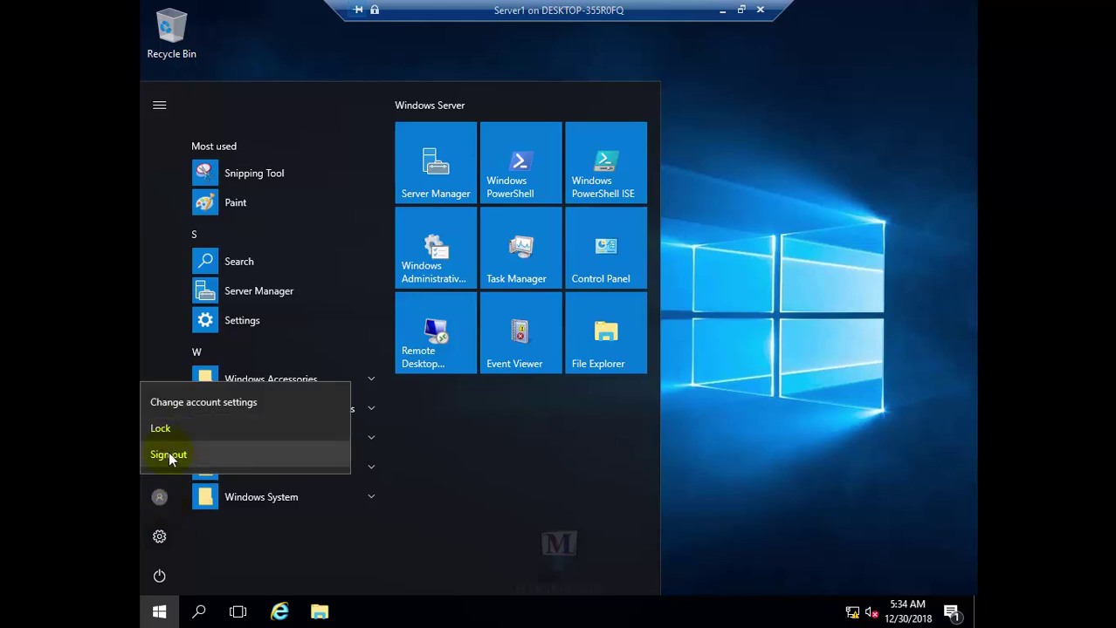
pyautogui.click(169, 454)
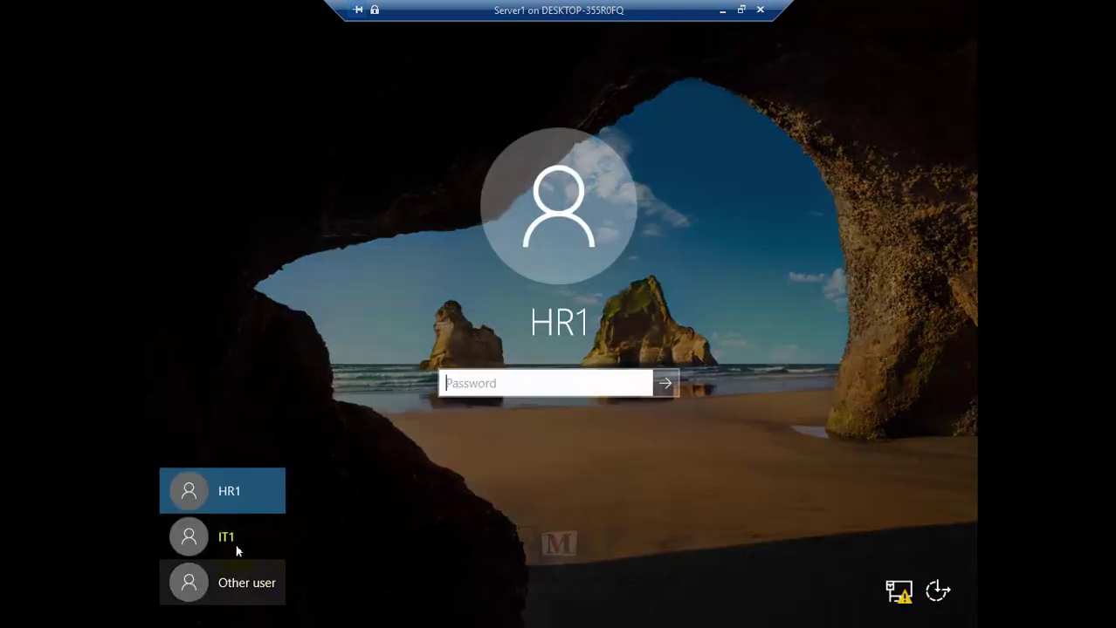
pyautogui.click(233, 548)
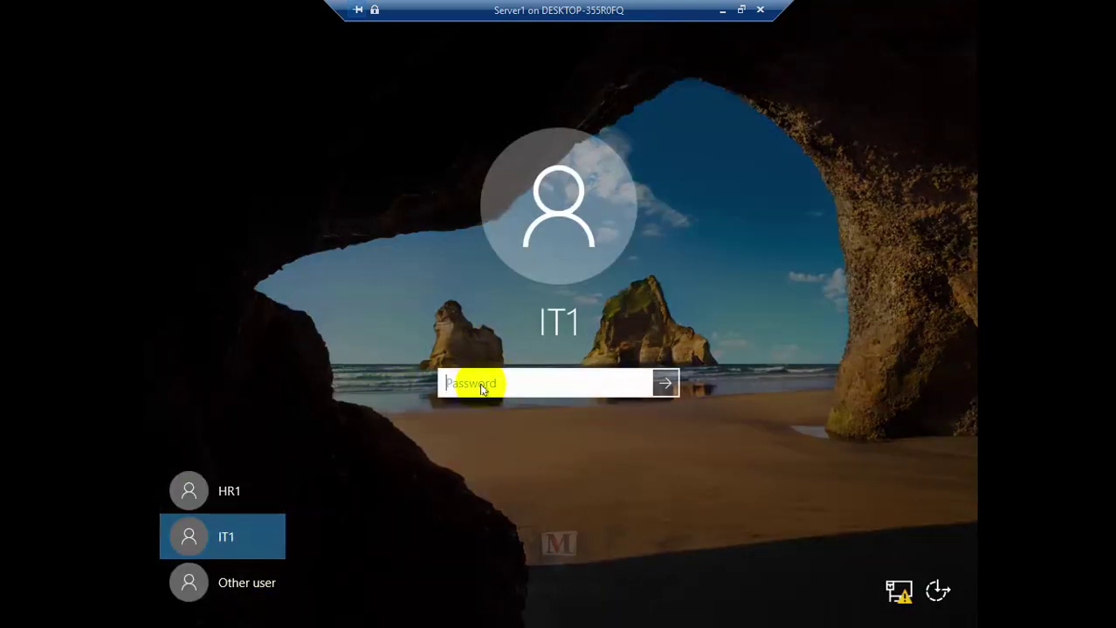
pyautogui.write('••')
pyautogui.press('Return')
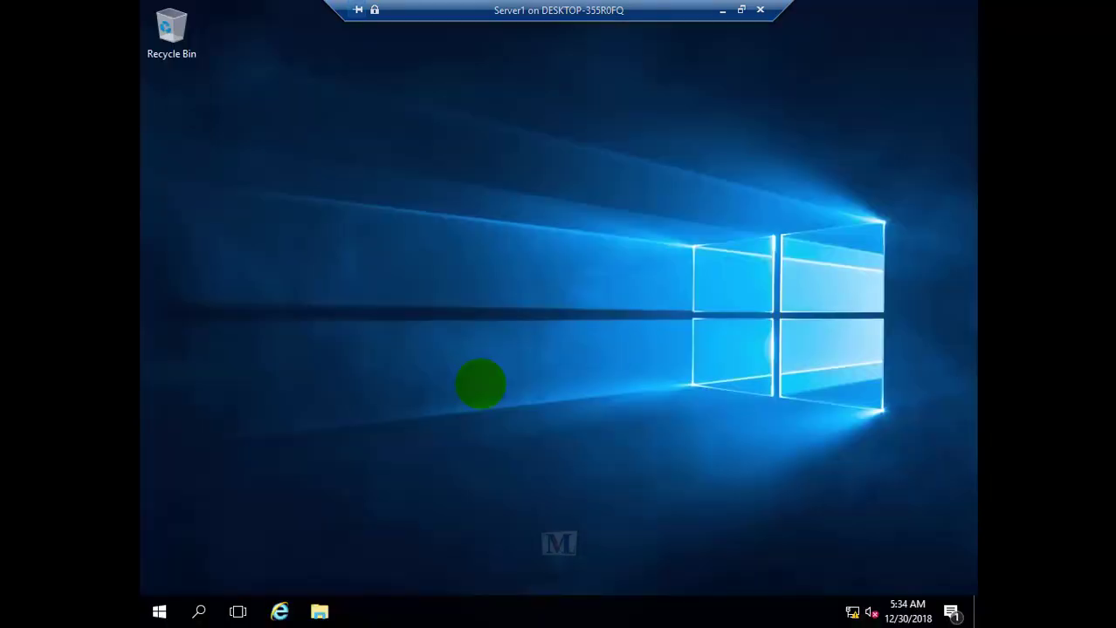
# Open the \\dc shared folders list from the Run box
pyautogui.press('super+r')
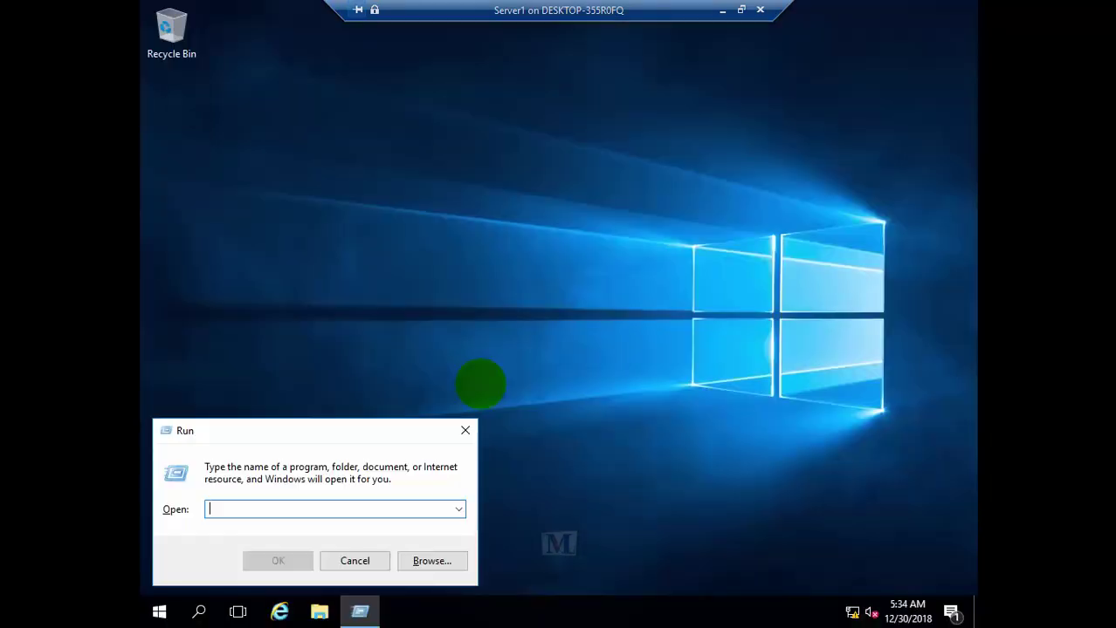
pyautogui.write('\\\\dc')
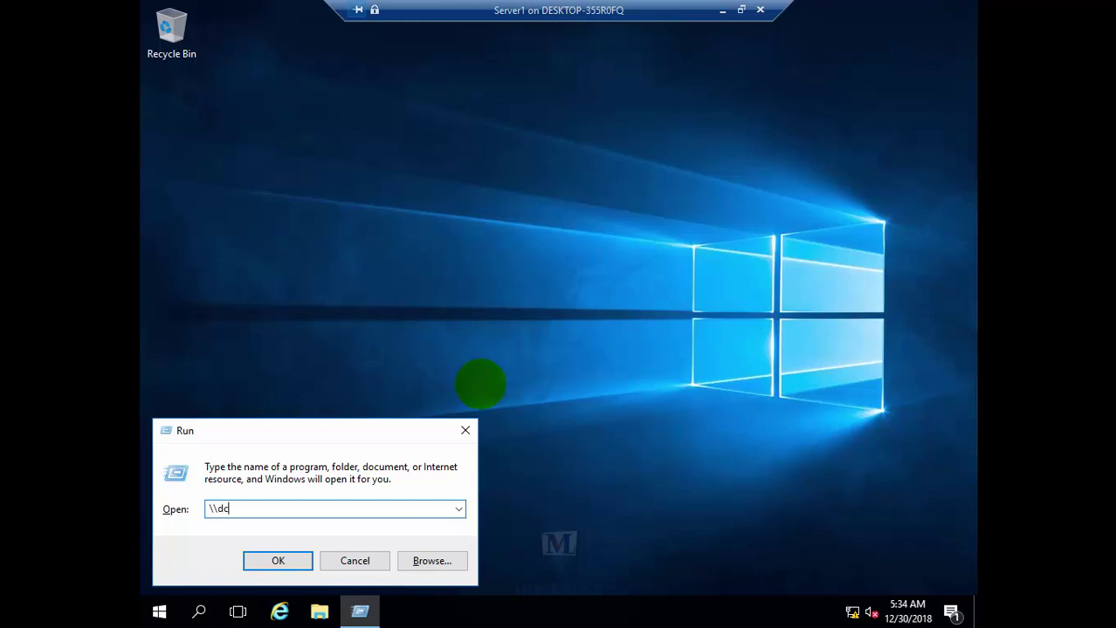
pyautogui.press('Return')
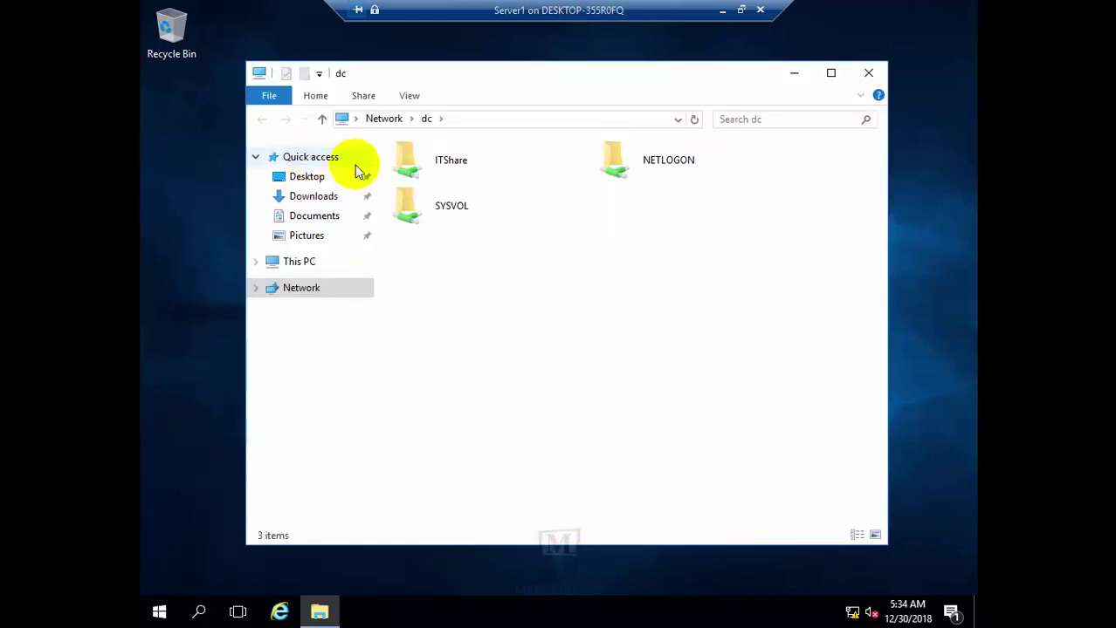
# Create a New Text Document with its default name inside ITShare on dc
pyautogui.doubleClick(450, 160)
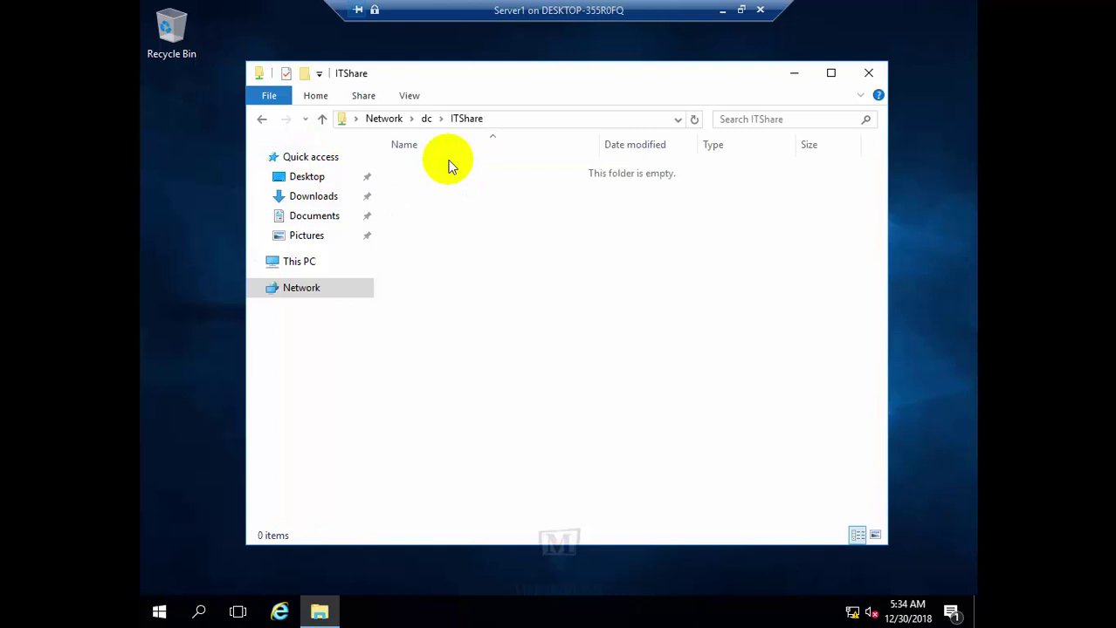
pyautogui.rightClick(525, 231)
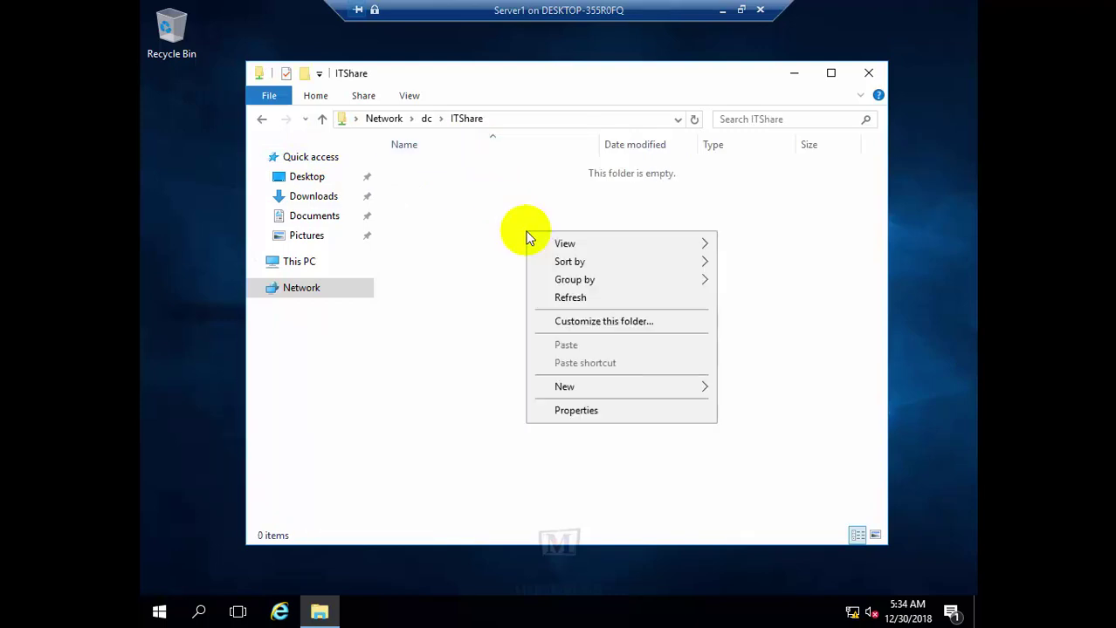
pyautogui.moveTo(627, 387)
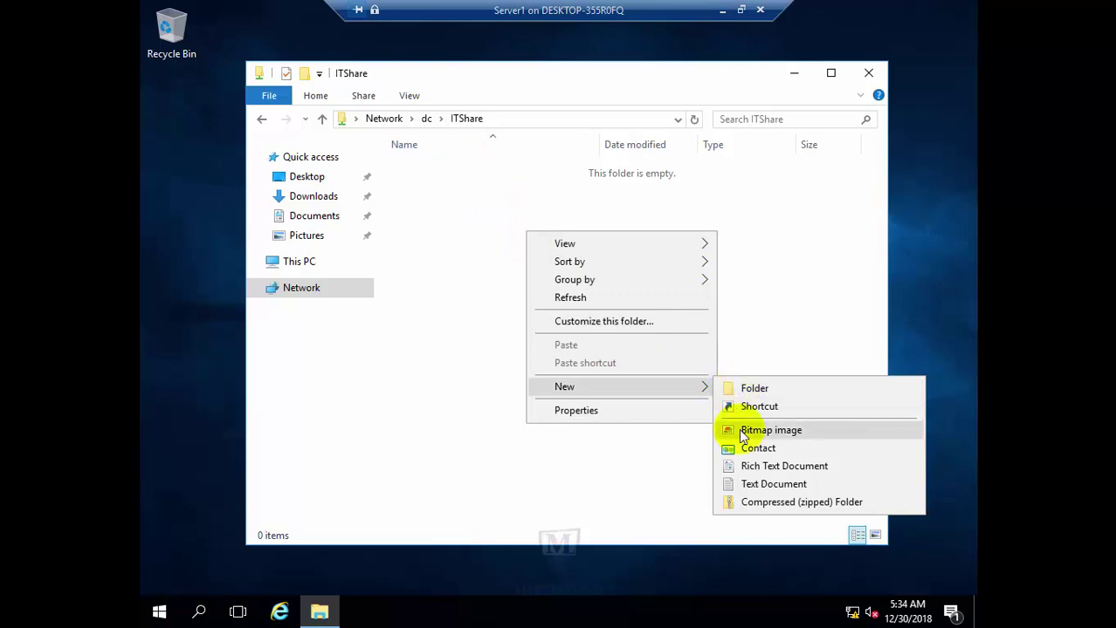
pyautogui.click(768, 484)
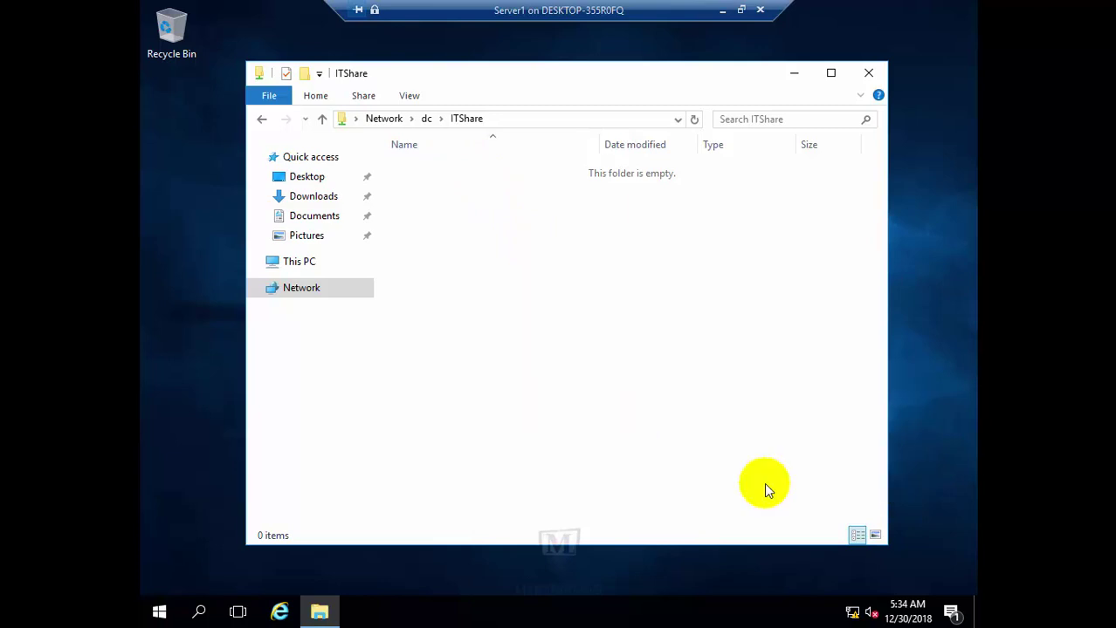
pyautogui.click(502, 244)
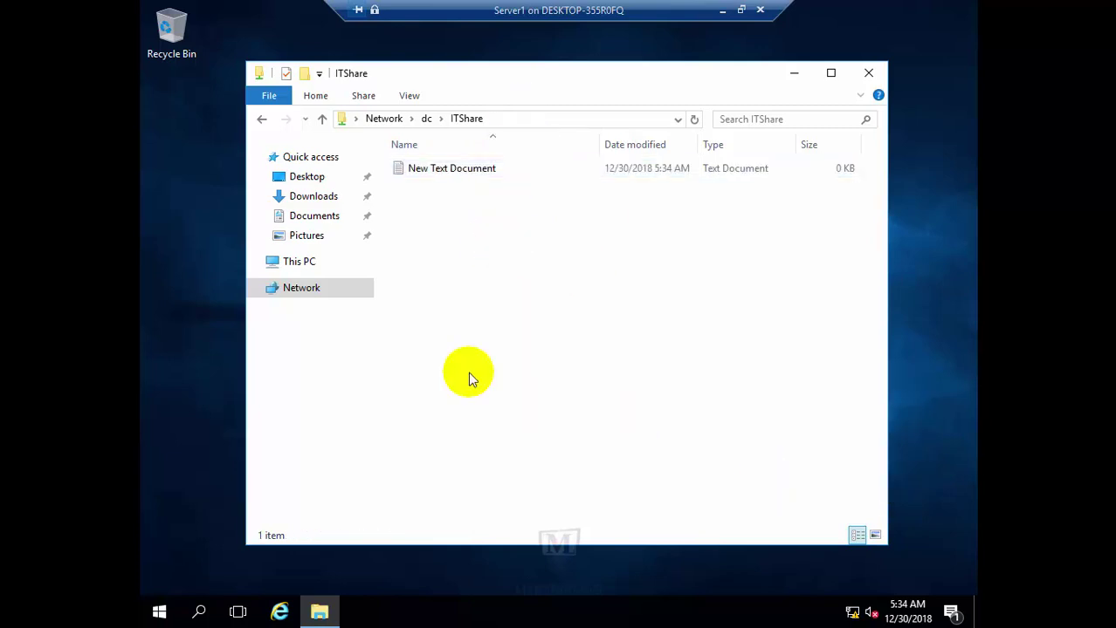
# Add the Em bitmap, then go back and reopen ITShare to see both files
pyautogui.rightClick(468, 372)
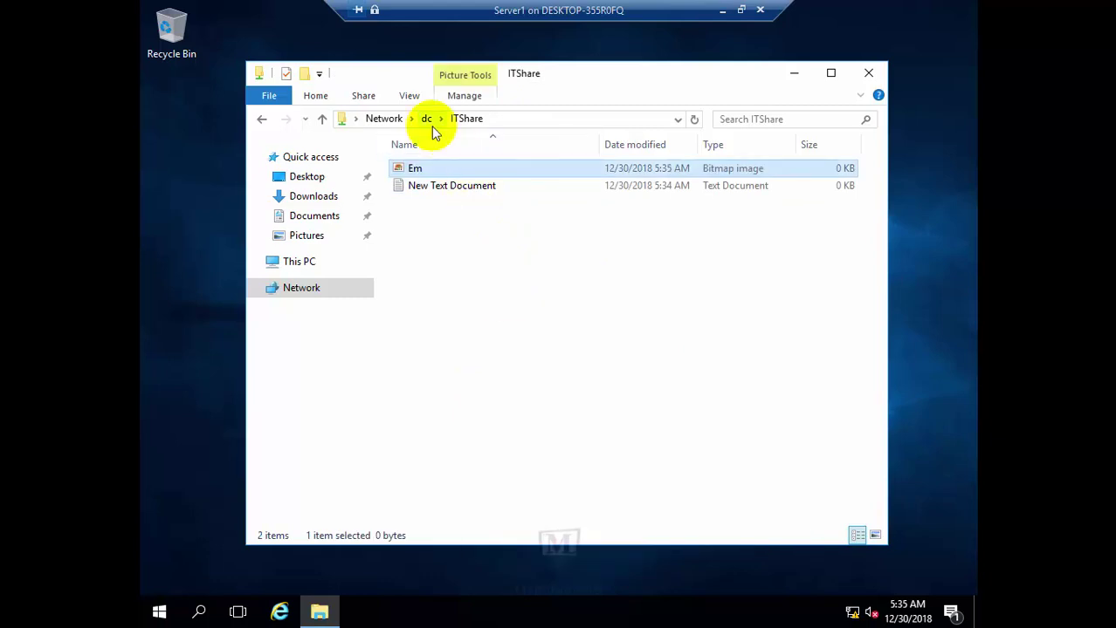
pyautogui.click(261, 119)
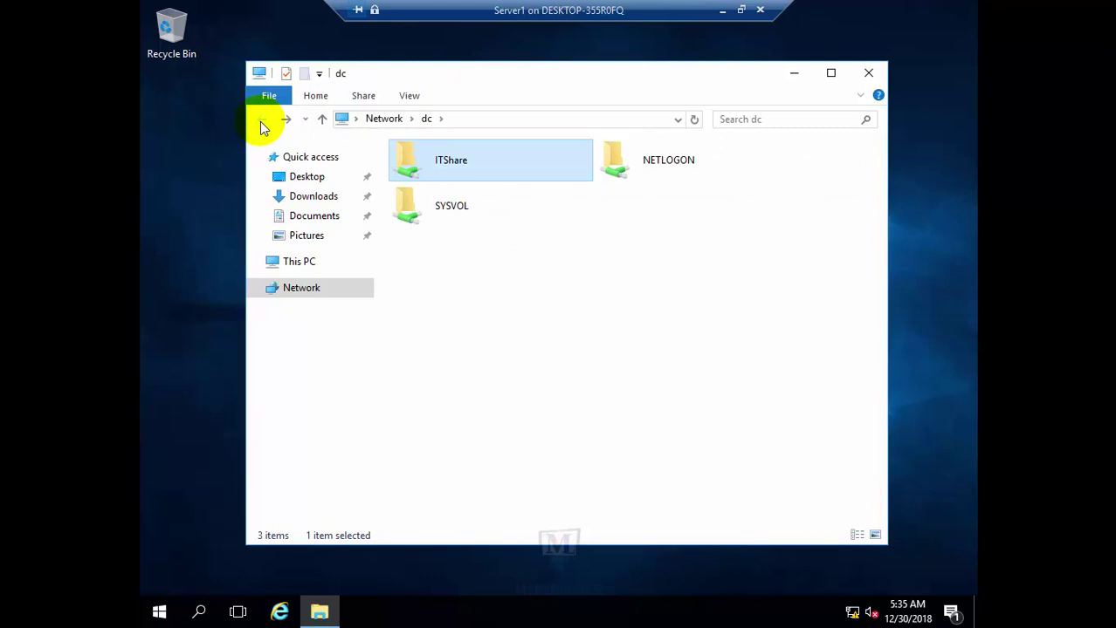
pyautogui.doubleClick(441, 166)
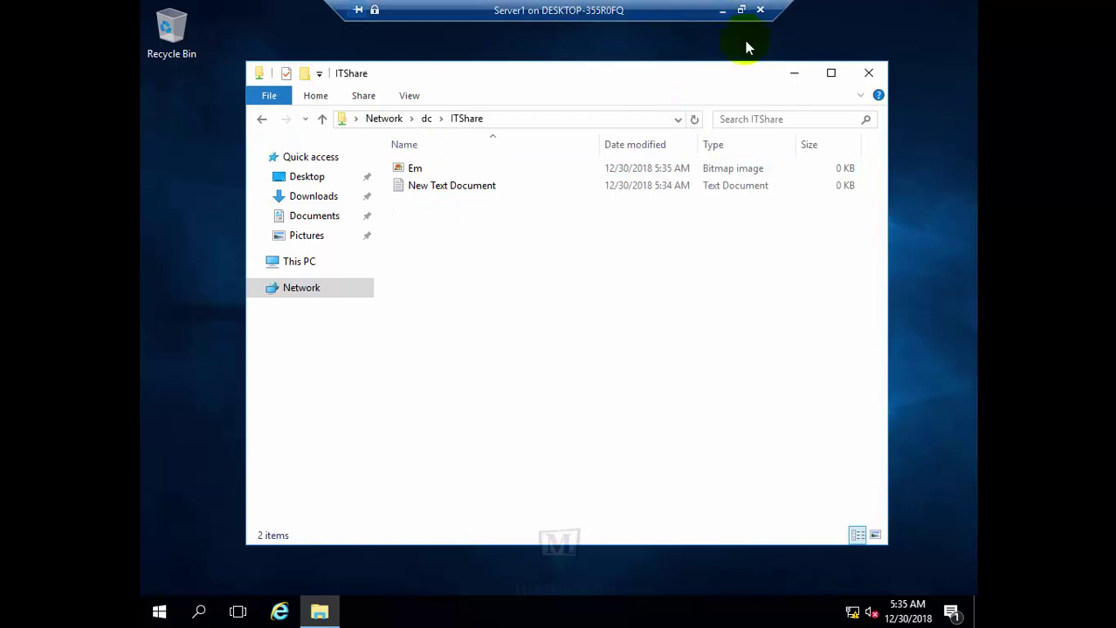
# Connect to the DC VM, confirm Em and New Text Document in C:\ITShare, then close Explorer
pyautogui.click(724, 11)
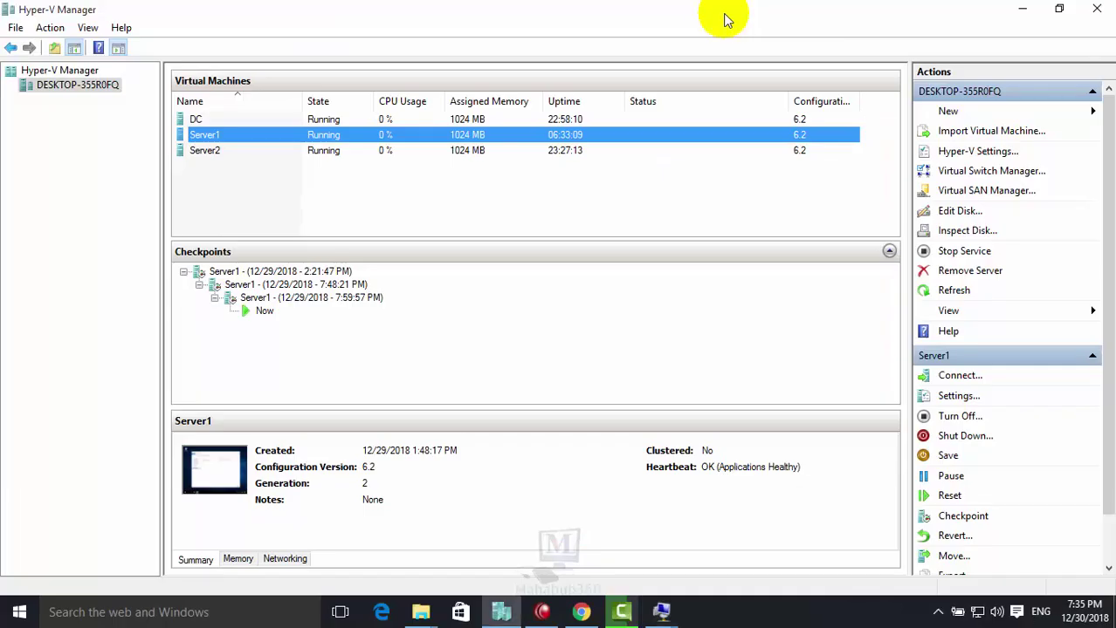
pyautogui.rightClick(218, 119)
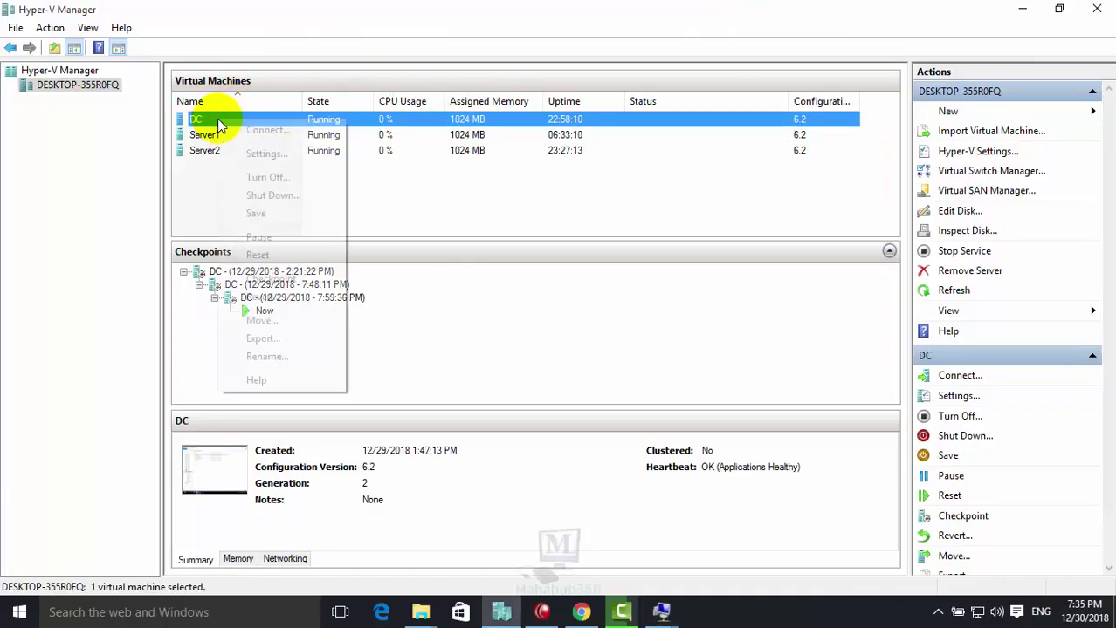
pyautogui.click(250, 128)
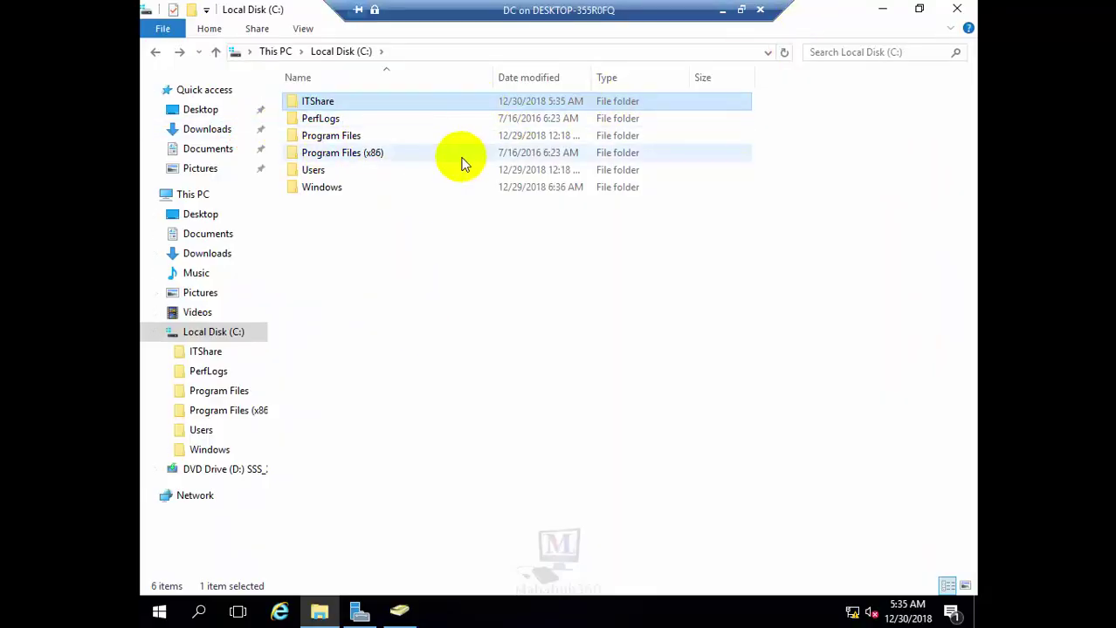
pyautogui.doubleClick(323, 103)
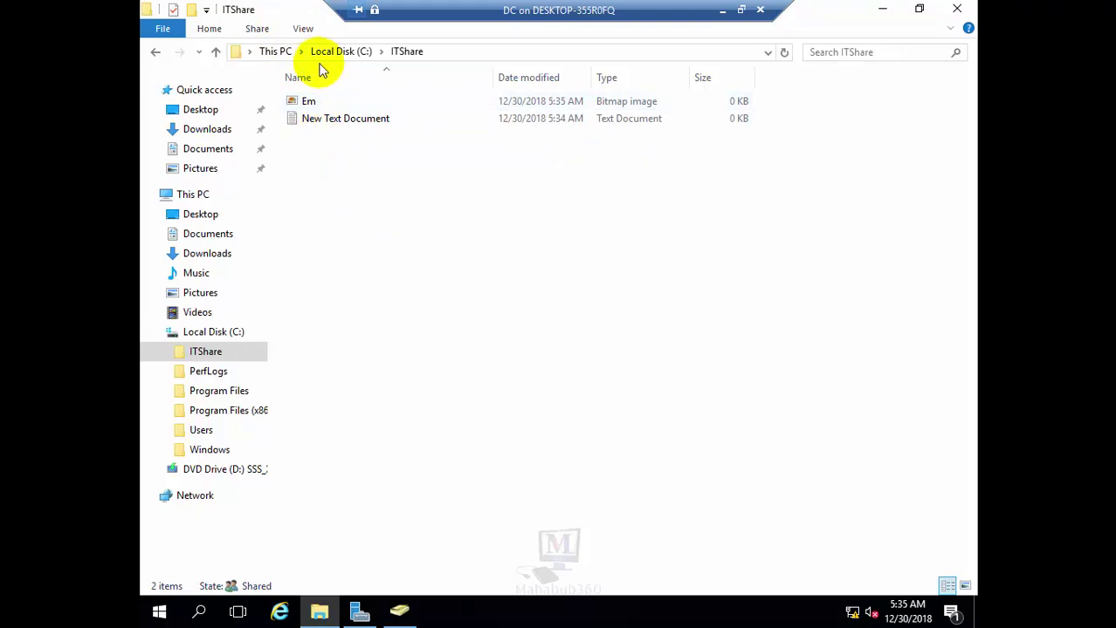
pyautogui.click(319, 611)
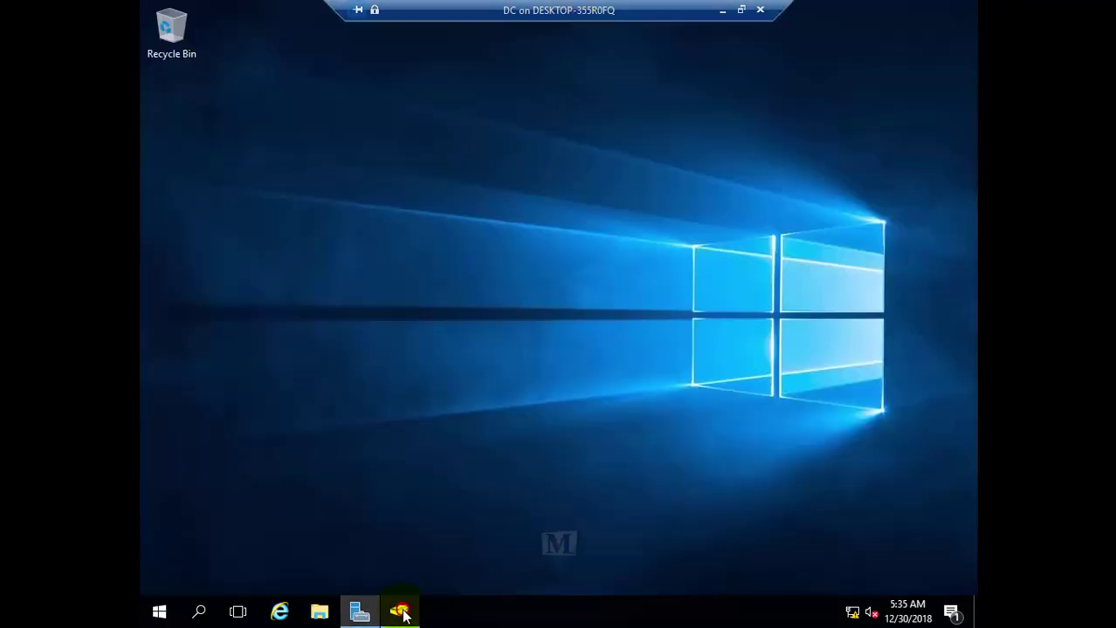
# Bring up Active Directory Users and Computers on the IT Dept OU and select the ITGroup security group
pyautogui.click(399, 611)
pyautogui.click(397, 245)
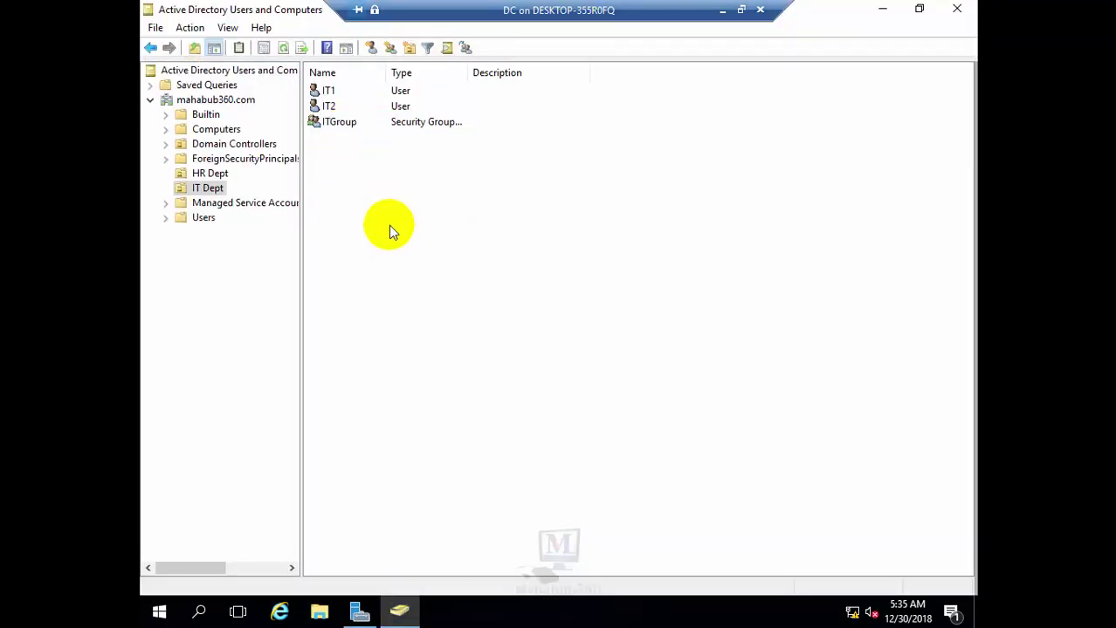
pyautogui.click(341, 122)
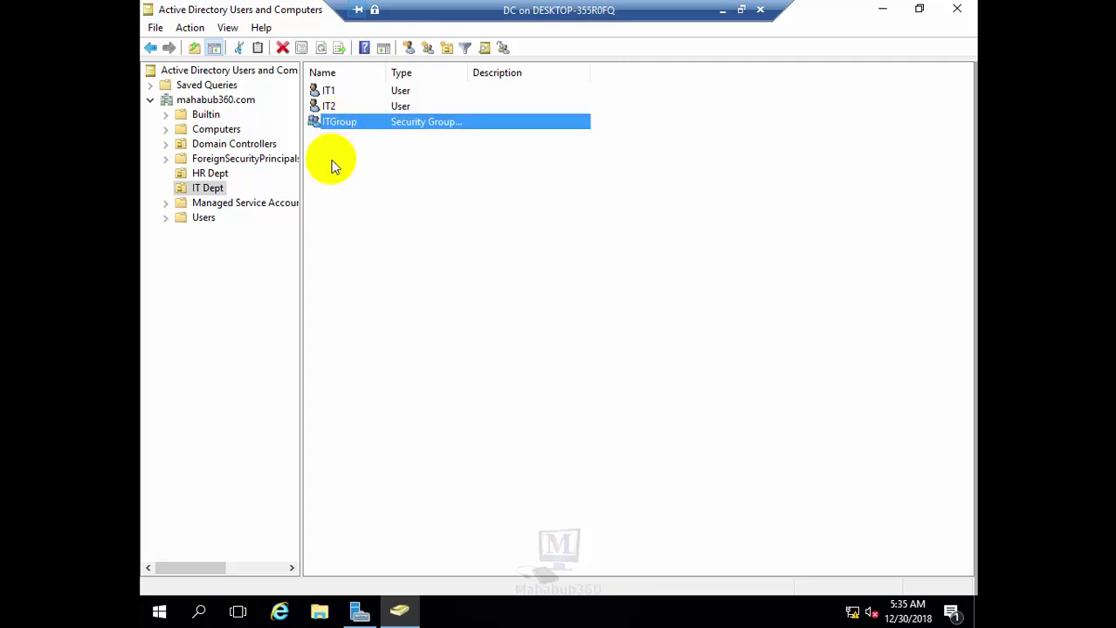